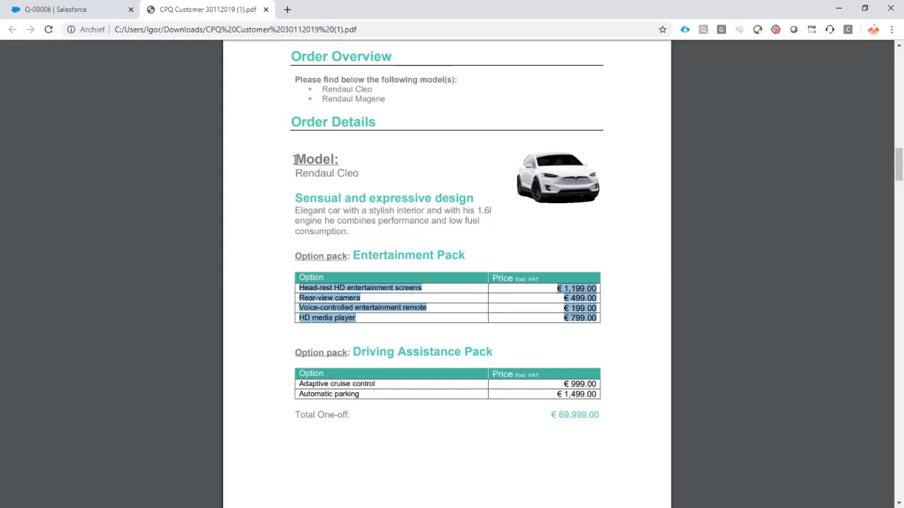
# Review the quote PDF's Model section through the Driving Assistance Pack.
pyautogui.scroll(3, 343, 169)
pyautogui.scroll(9, 343, 170)
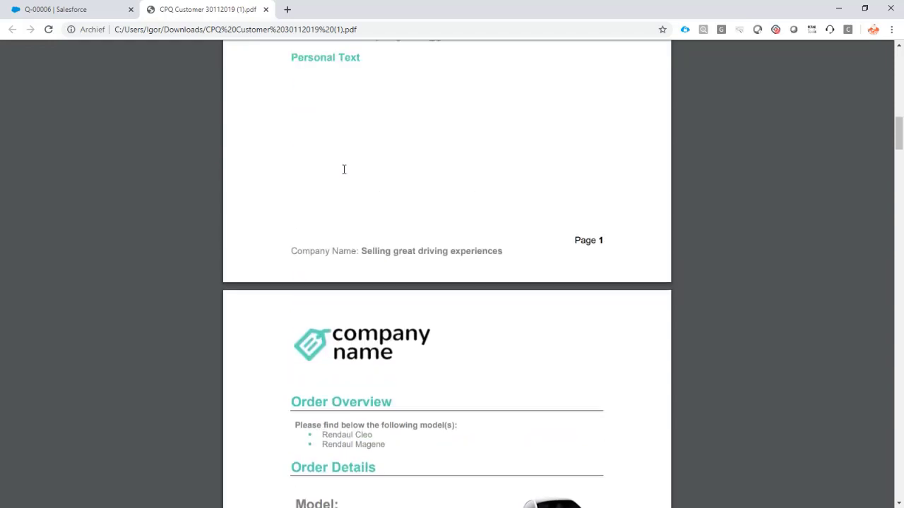
pyautogui.scroll(2, 360, 181)
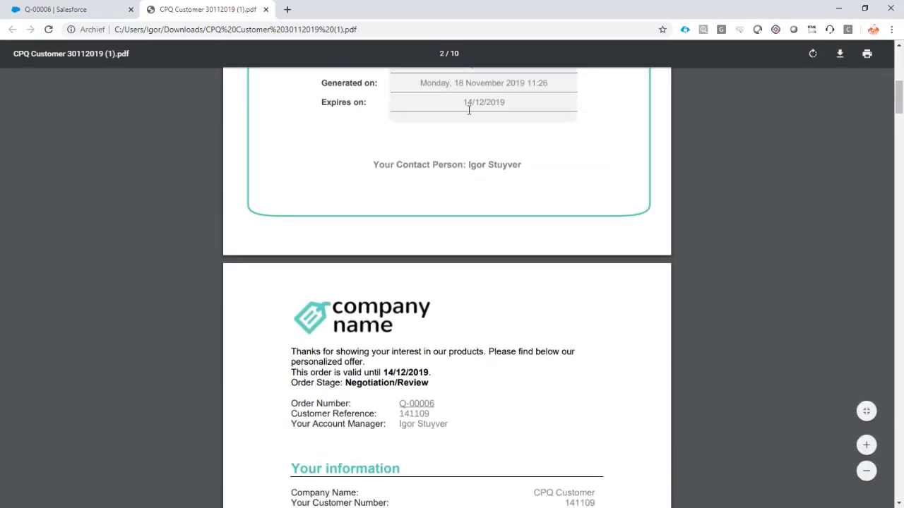
pyautogui.scroll(-4, 459, 133)
pyautogui.scroll(-9, 378, 205)
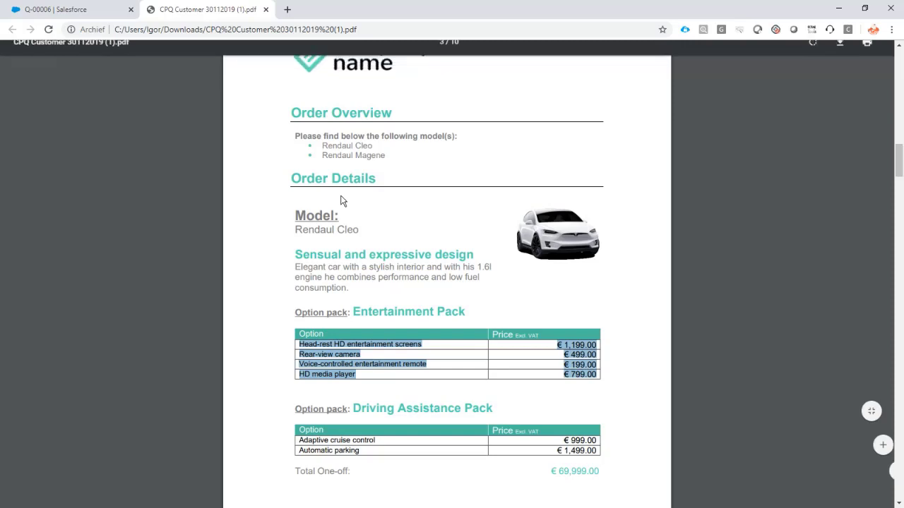
pyautogui.scroll(-1, 314, 195)
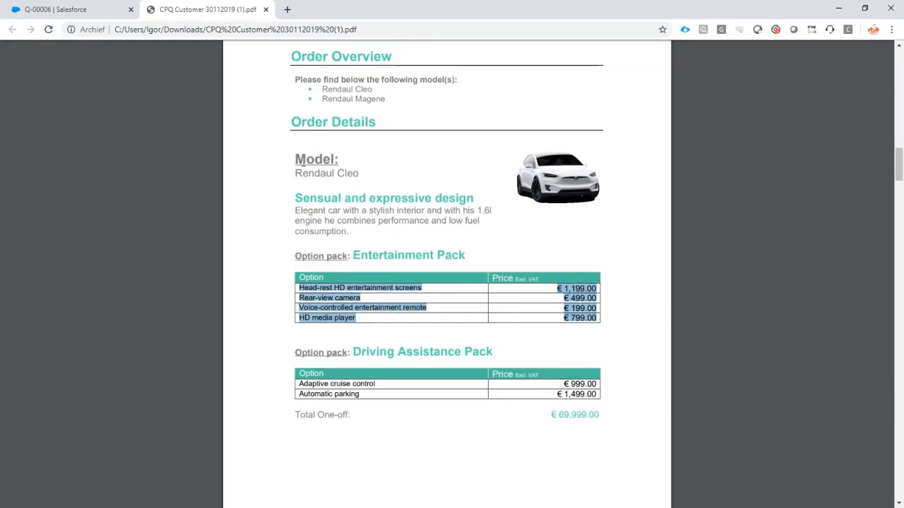
pyautogui.moveTo(304, 160); pyautogui.dragTo(606, 412)
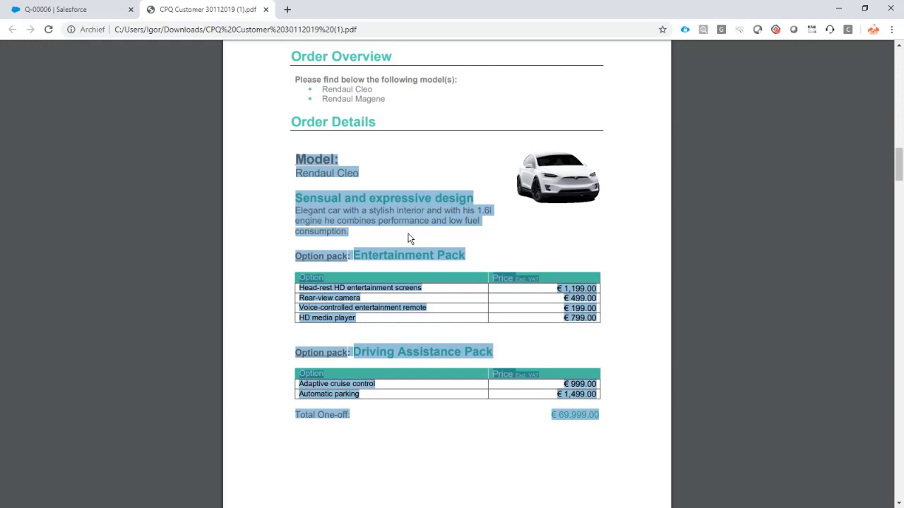
pyautogui.click(345, 186)
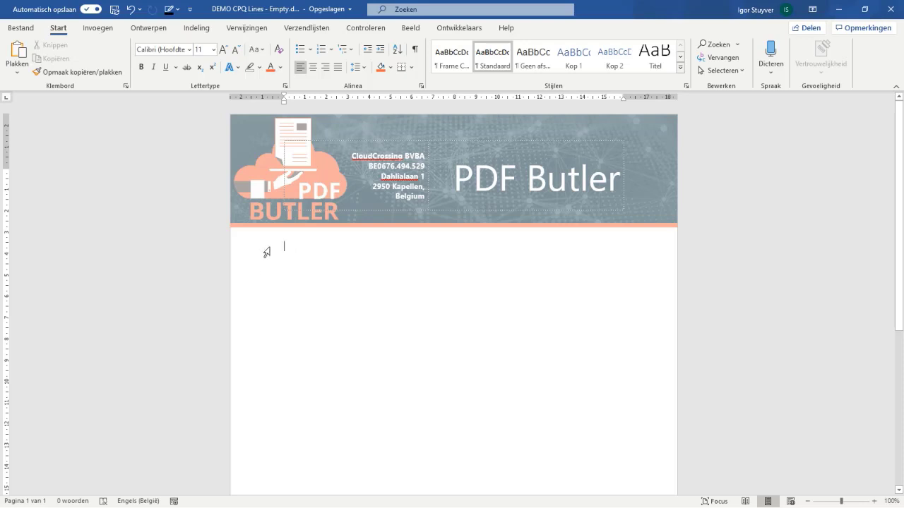
# Insert a 1x1 table below the PDF Butler header from the Invoegen tab.
pyautogui.click(93, 28)
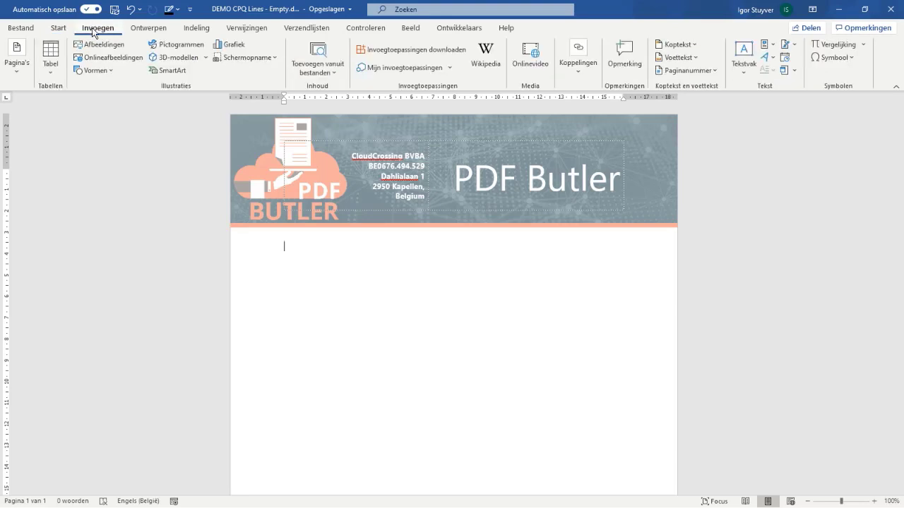
pyautogui.click(50, 55)
pyautogui.click(48, 103)
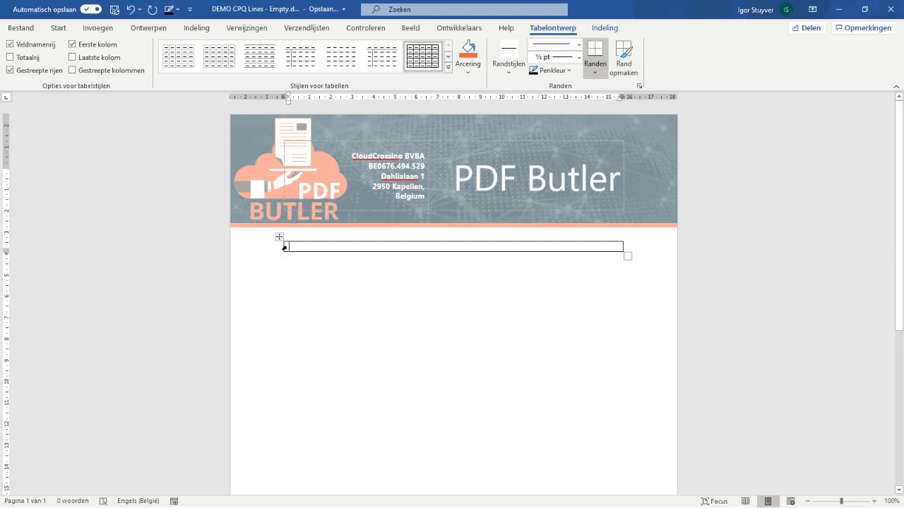
# Set the table's default cell margins to 0 cm left and a reduced right margin.
pyautogui.rightClick(299, 246)
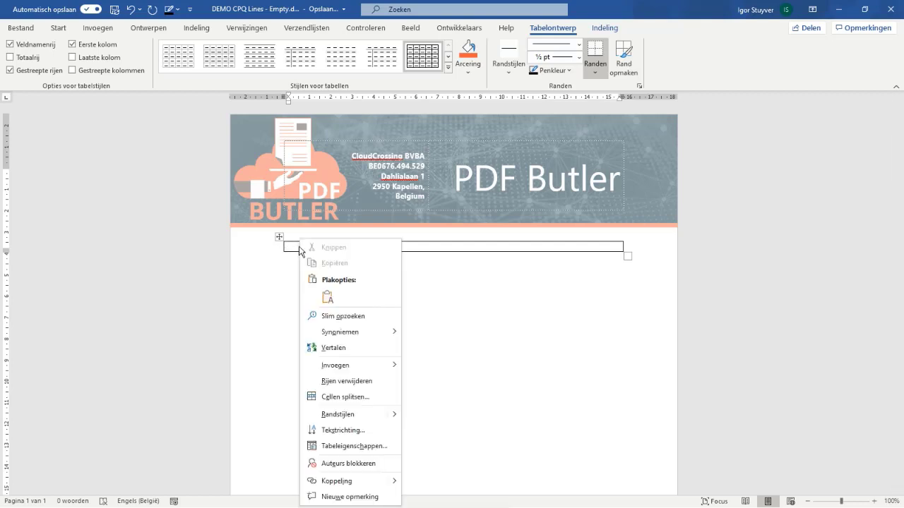
pyautogui.click(367, 446)
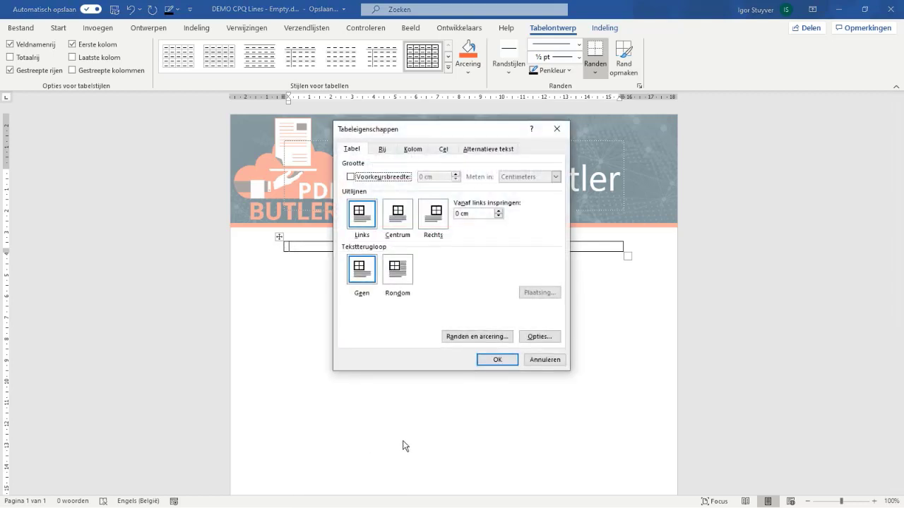
pyautogui.click(541, 338)
pyautogui.click(521, 222)
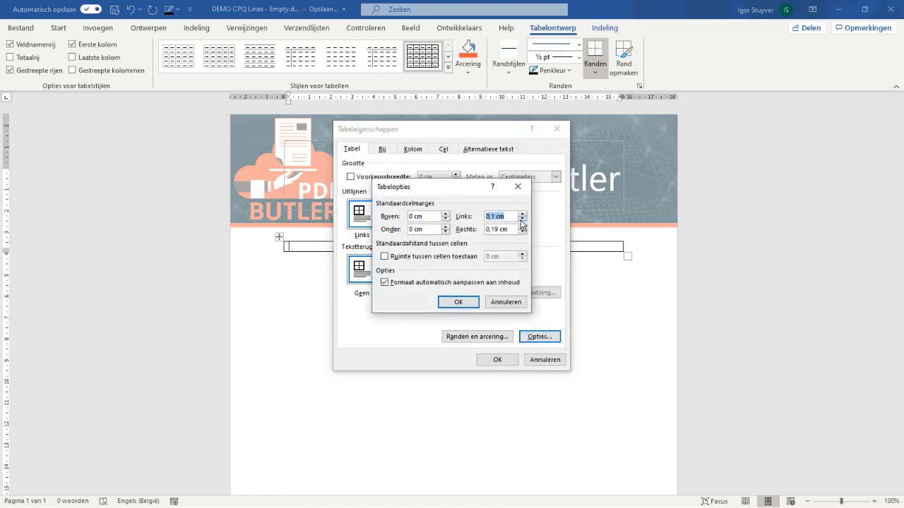
pyautogui.click(522, 233)
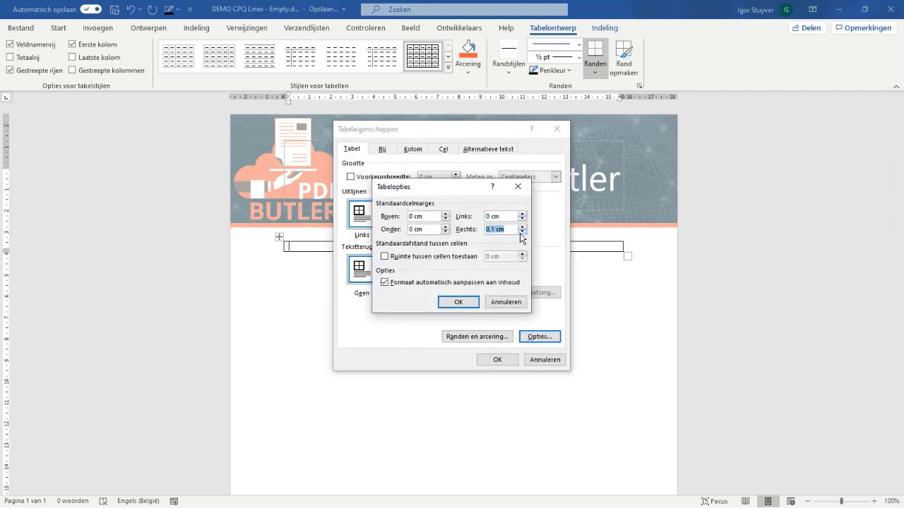
pyautogui.click(522, 233)
pyautogui.click(458, 303)
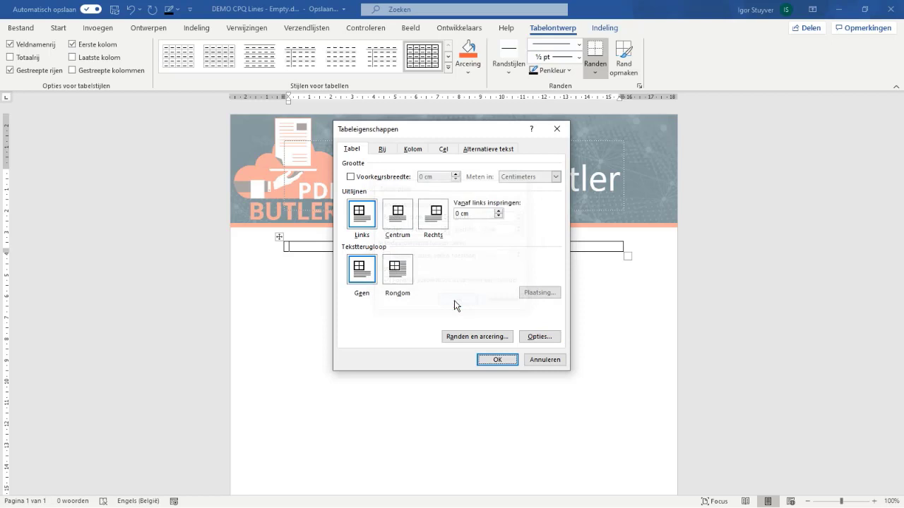
pyautogui.click(495, 360)
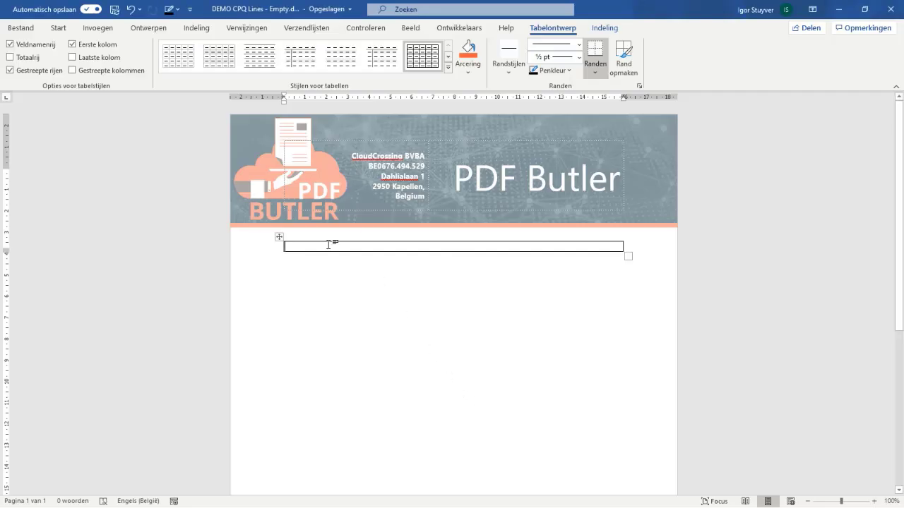
# Remove all borders from the table with Randen > Geen rand.
pyautogui.click(277, 236)
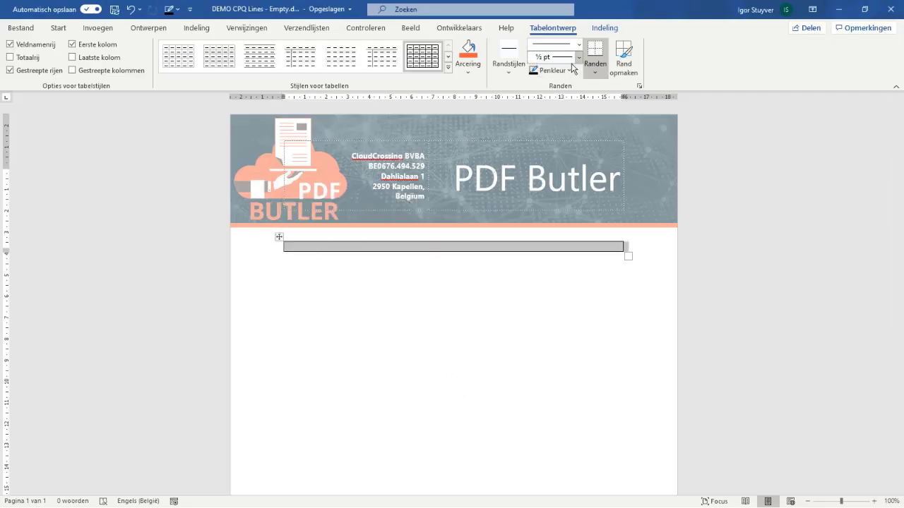
pyautogui.click(594, 68)
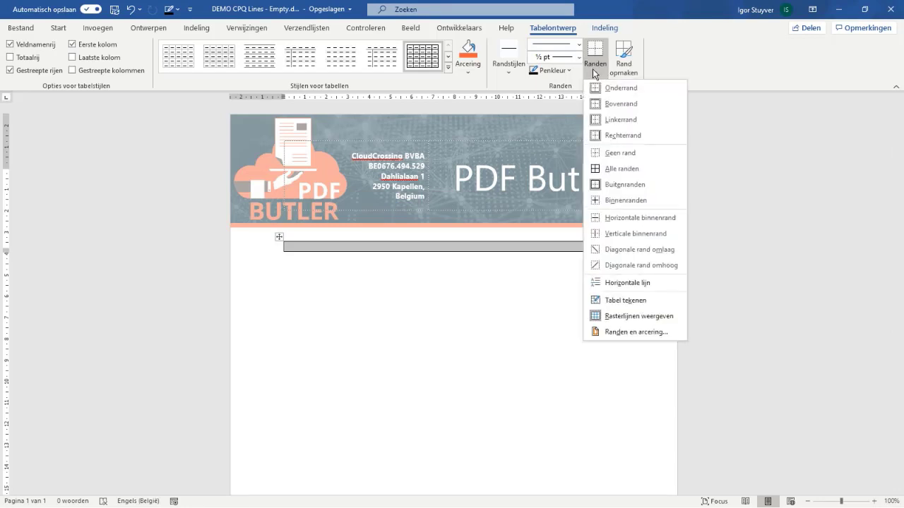
pyautogui.click(639, 153)
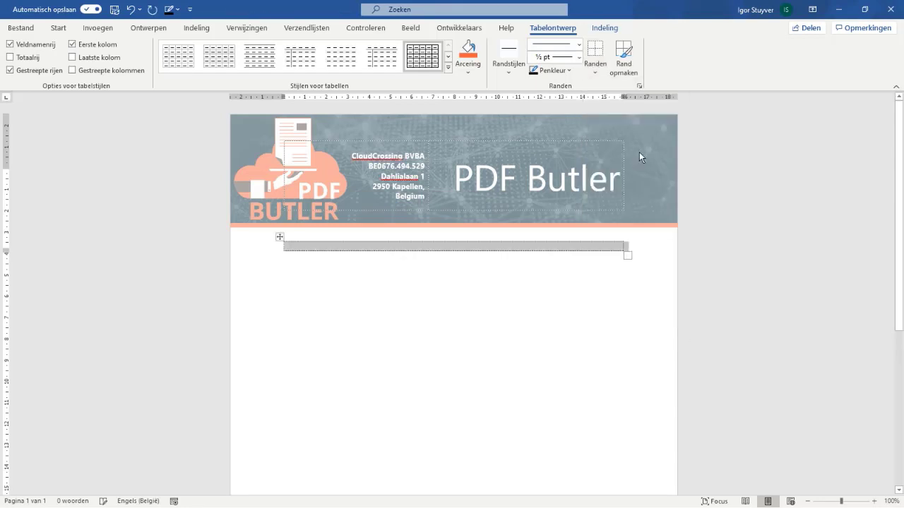
pyautogui.click(450, 247)
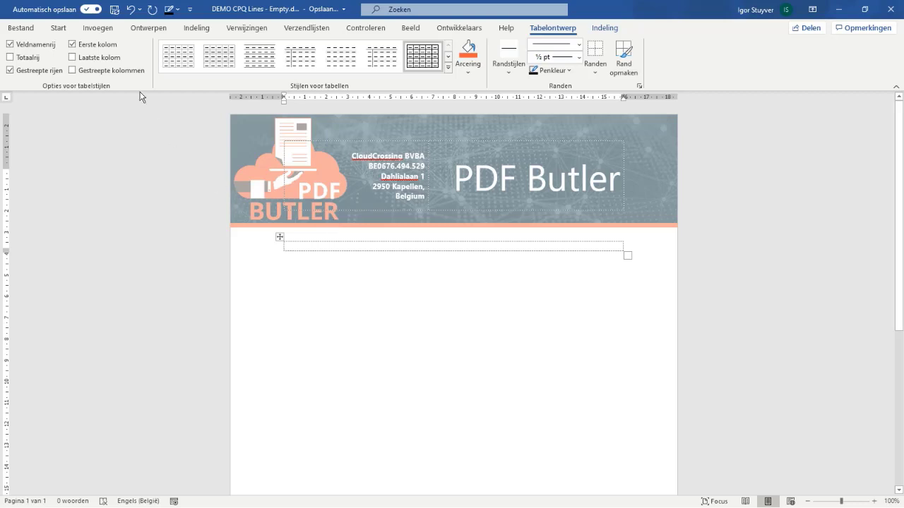
pyautogui.rightClick(309, 241)
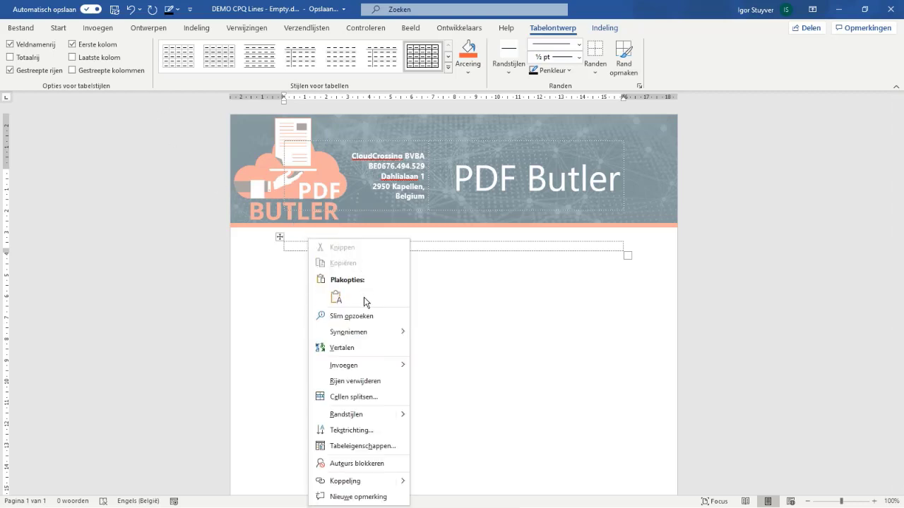
pyautogui.click(304, 250)
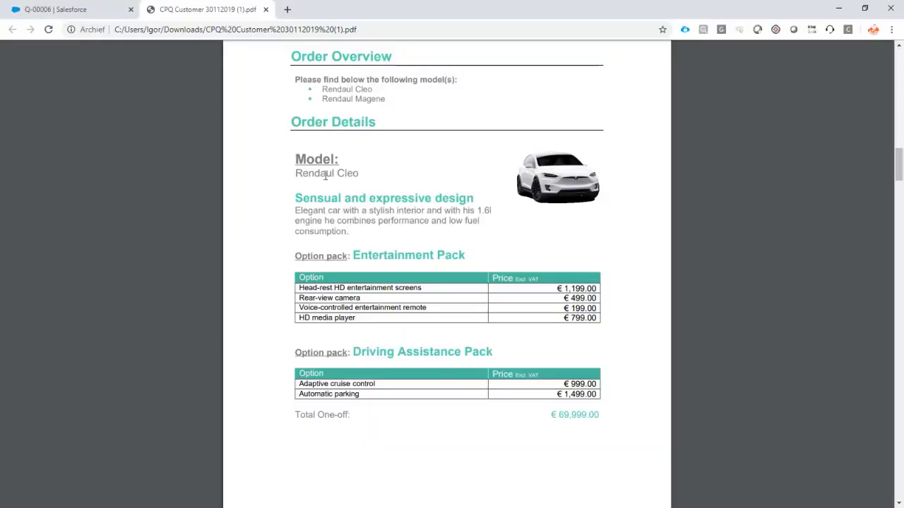
# Copy 'Model:' from the PDF into the table cell and add an empty [[!!]] placeholder beneath.
pyautogui.moveTo(295, 158); pyautogui.dragTo(340, 158)
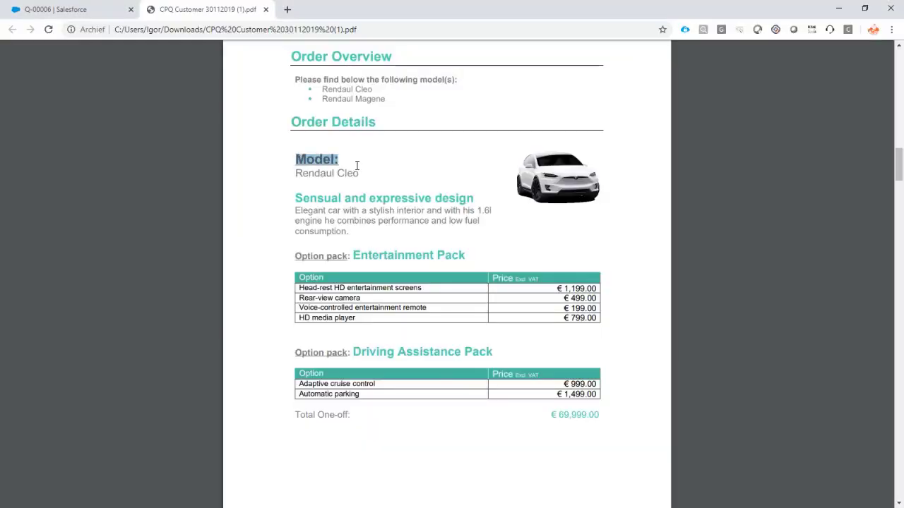
pyautogui.hotkey('ctrl', 'c')
pyautogui.hotkey('alt', 'Tab')
pyautogui.hotkey('ctrl', 'v')
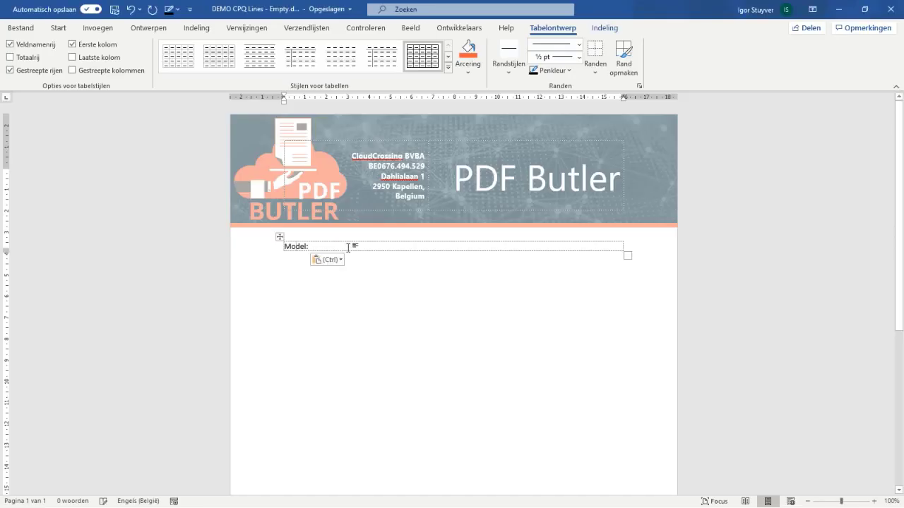
pyautogui.press('Return')
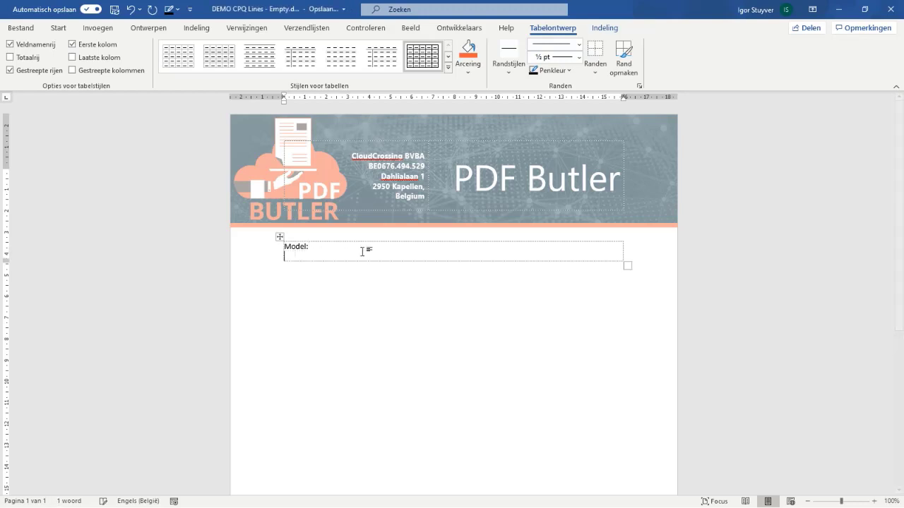
pyautogui.write('[[')
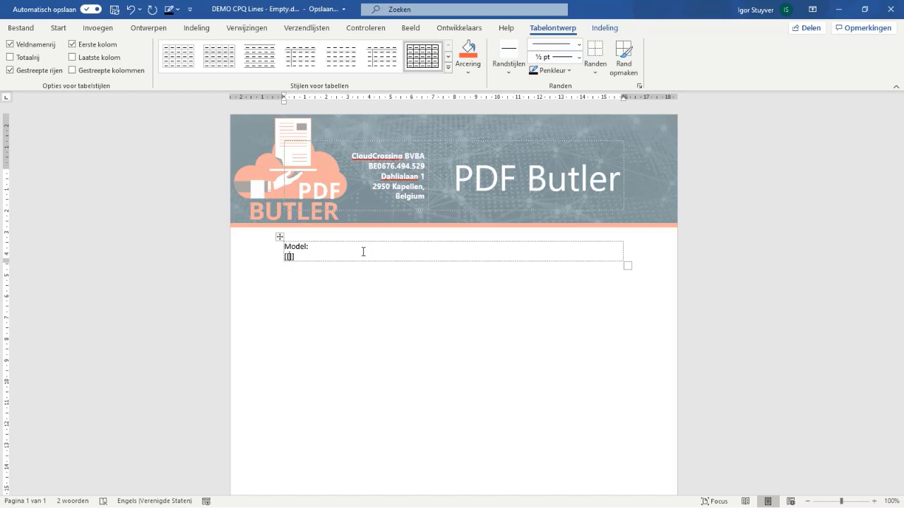
pyautogui.write('!!')
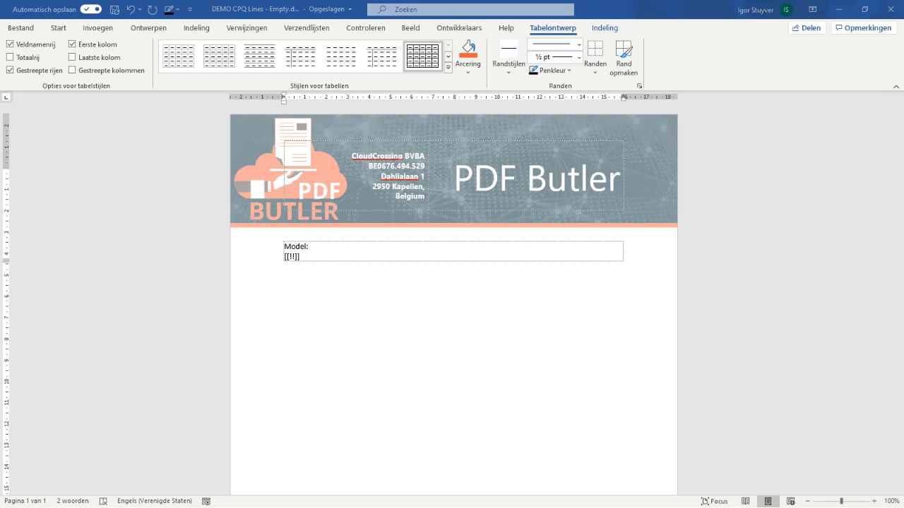
pyautogui.hotkey('alt', 'Tab')
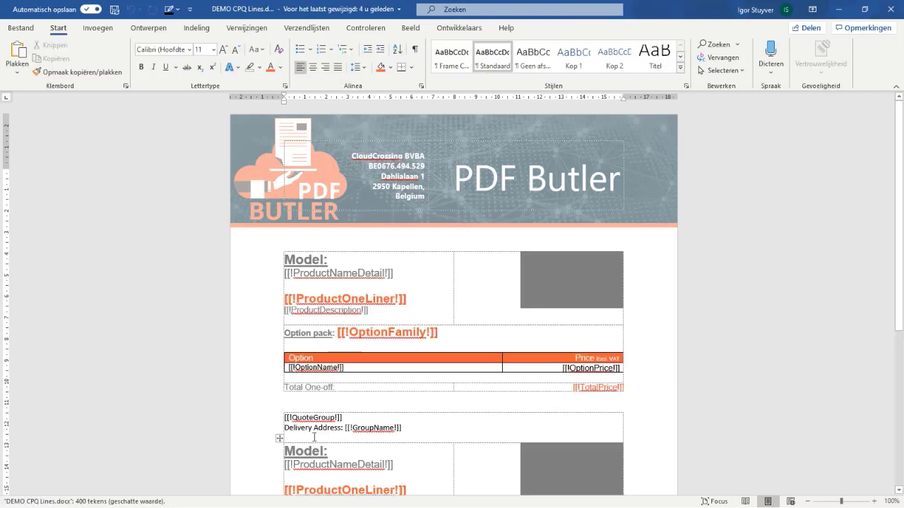
# Replace the cell text with Model: and the [[!ProductNameDetail!]], [[!ProductOneLiner!]], [[!ProductDescription!]] placeholders.
pyautogui.doubleClick(656, 12)
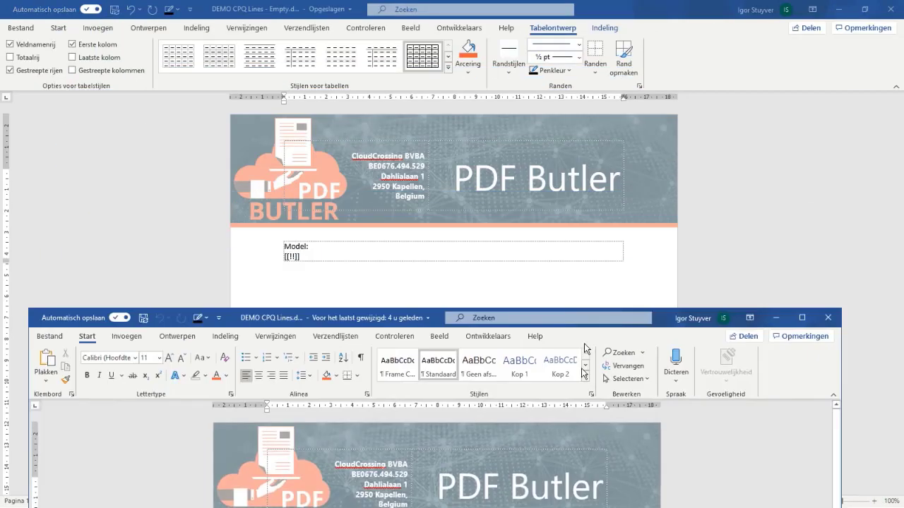
pyautogui.hotkey('alt', 'Tab')
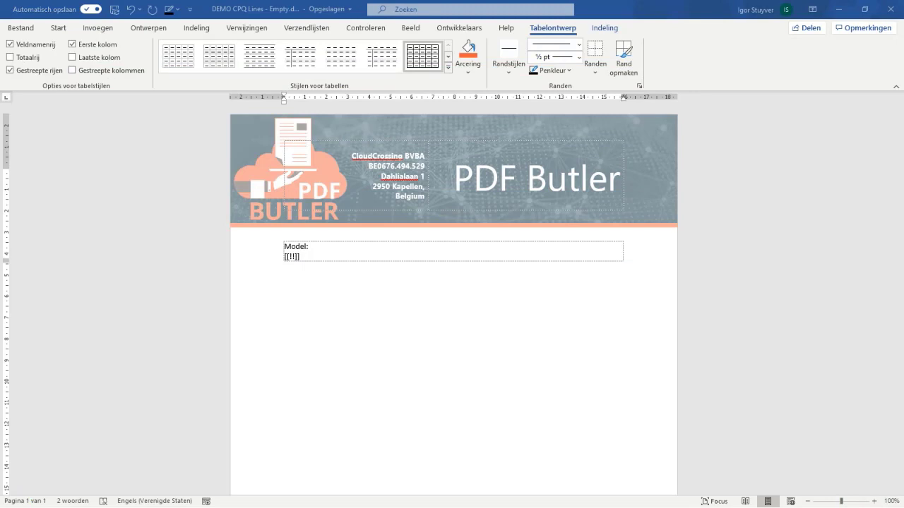
pyautogui.tripleClick(305, 258)
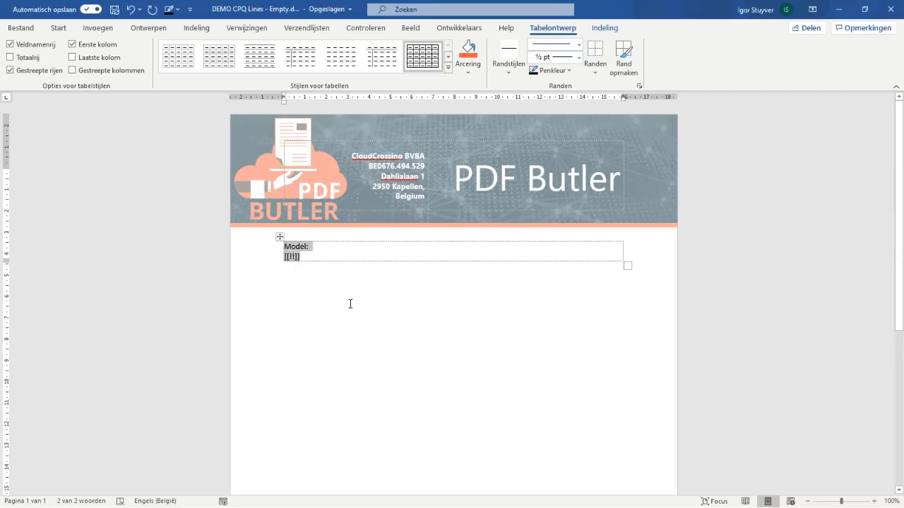
pyautogui.hotkey('ctrl', 'v')
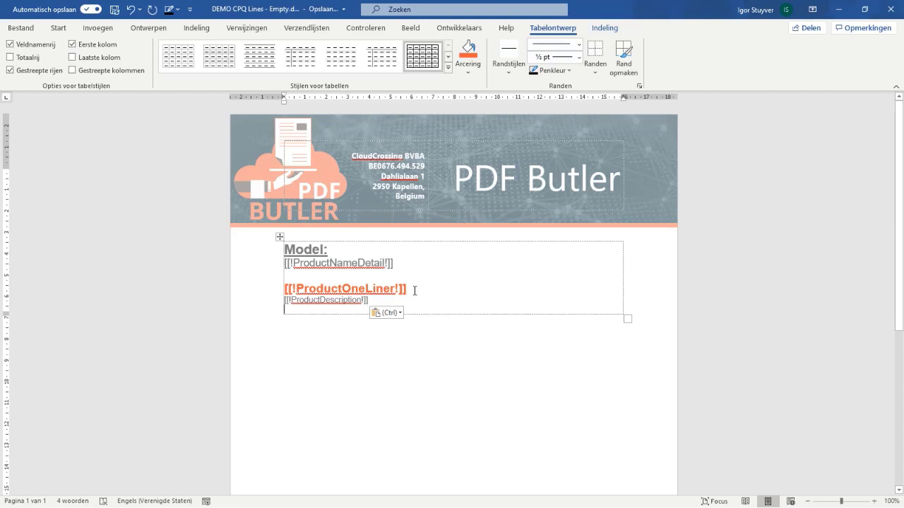
pyautogui.click(280, 237)
pyautogui.click(440, 258)
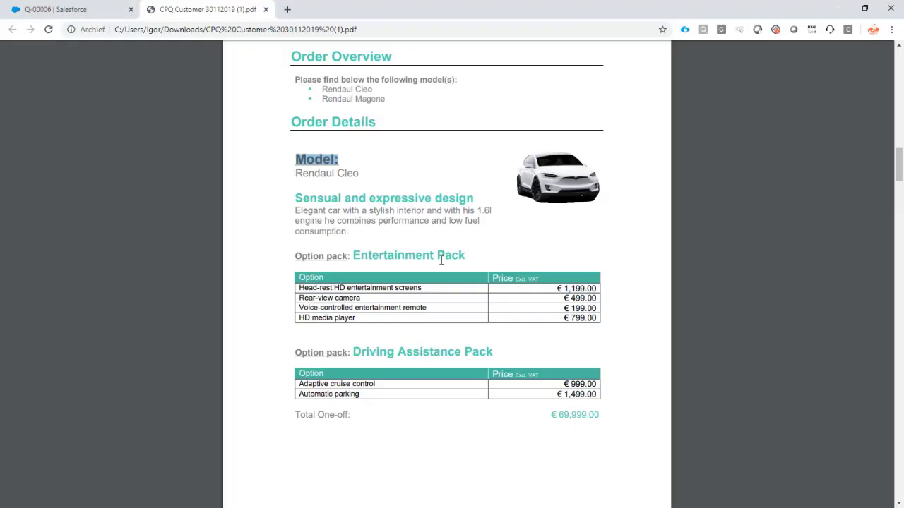
# Compare the Rendaul Cleo and Rendaul Magene model blocks in the quote PDF.
pyautogui.moveTo(296, 156); pyautogui.dragTo(350, 231)
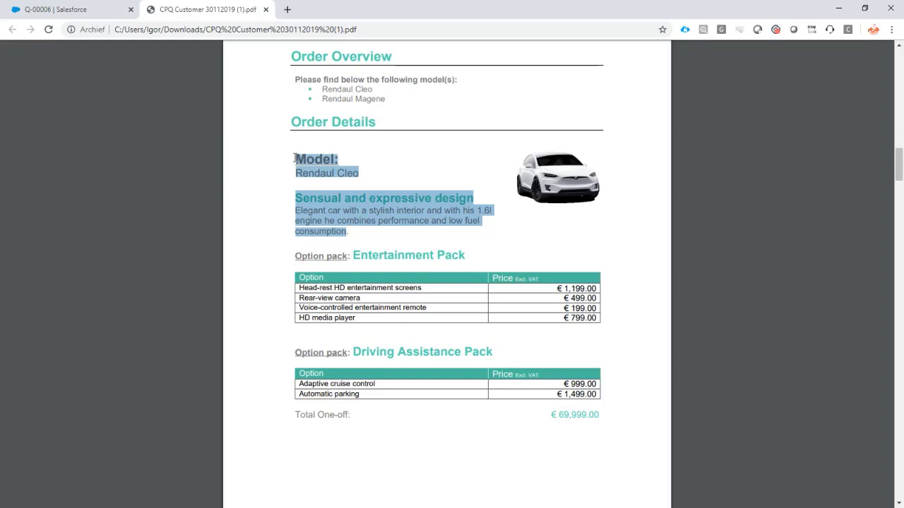
pyautogui.scroll(-4, 580, 204)
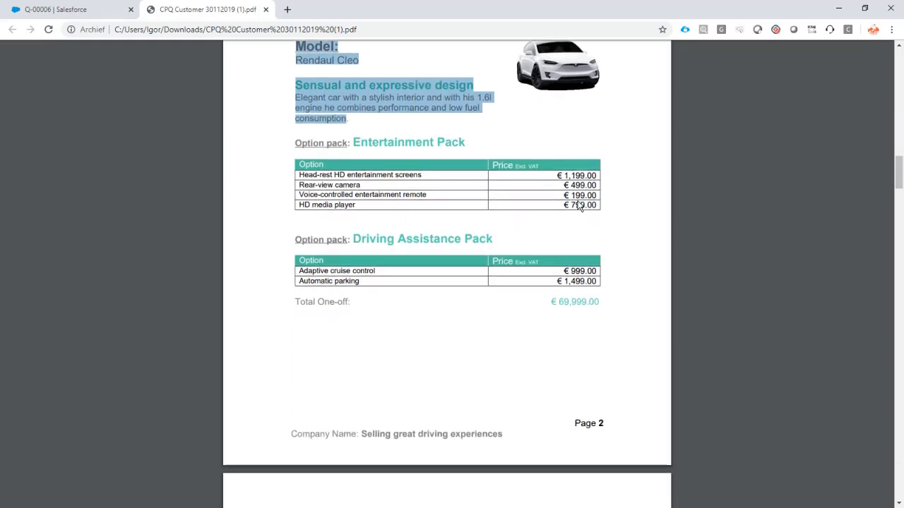
pyautogui.scroll(-2, 579, 206)
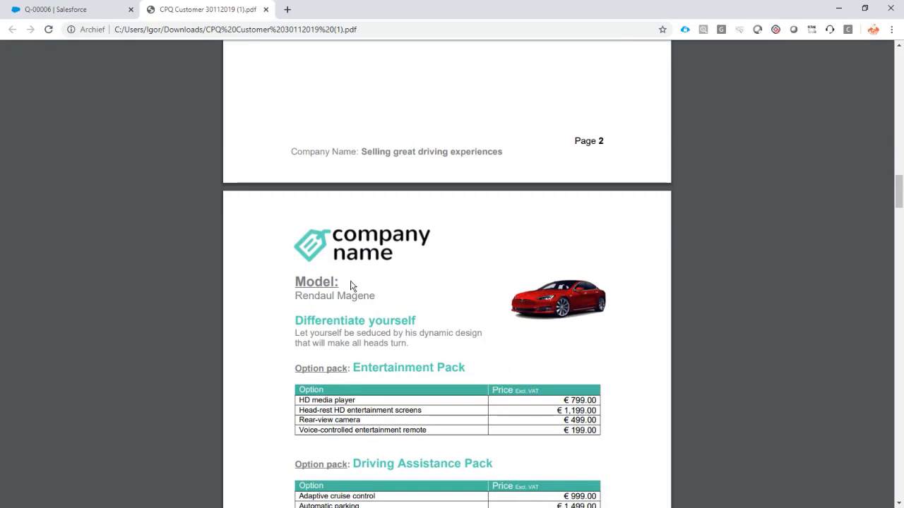
pyautogui.moveTo(297, 282); pyautogui.dragTo(414, 347)
pyautogui.scroll(5, 411, 327)
pyautogui.scroll(1, 411, 327)
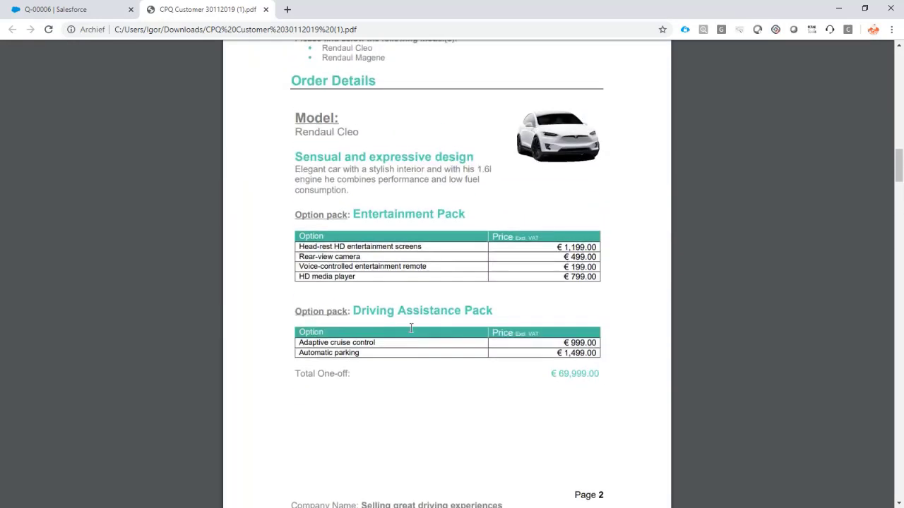
pyautogui.scroll(-2, 567, 371)
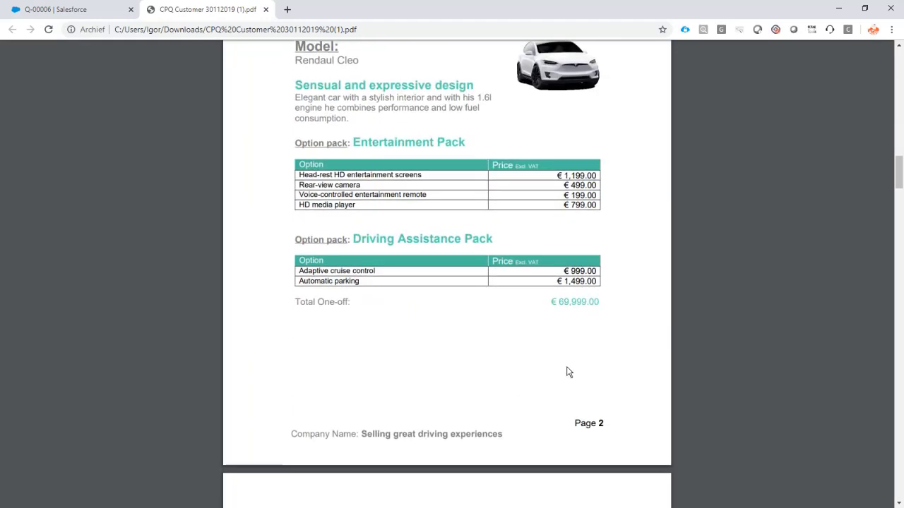
pyautogui.scroll(-1, 389, 347)
pyautogui.scroll(-3, 480, 418)
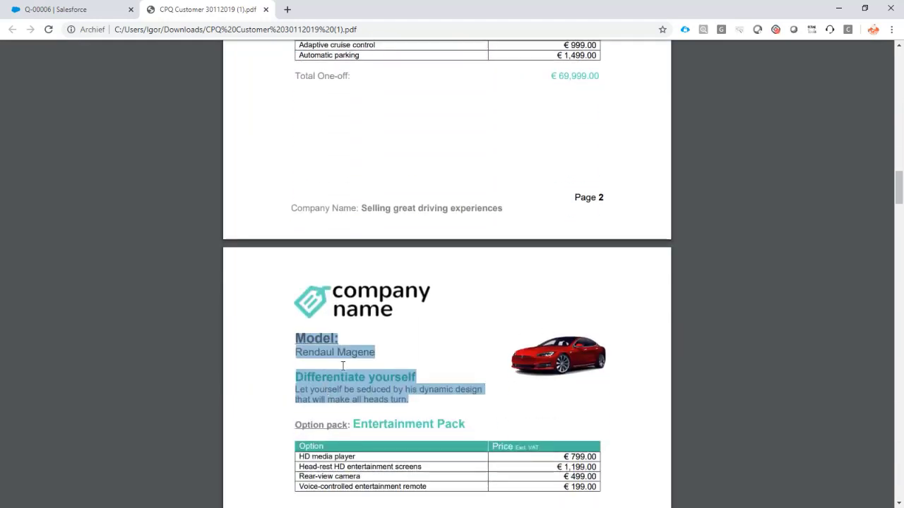
pyautogui.scroll(2, 511, 366)
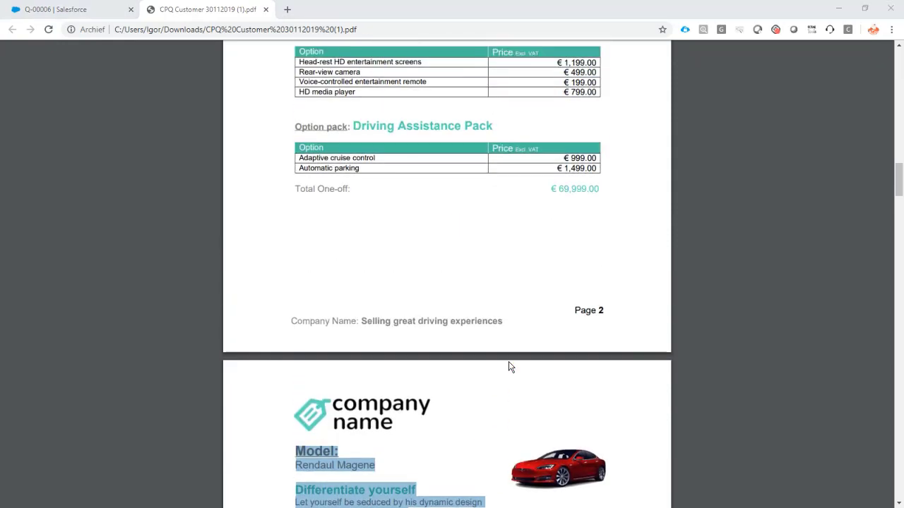
pyautogui.hotkey('alt', 'Tab')
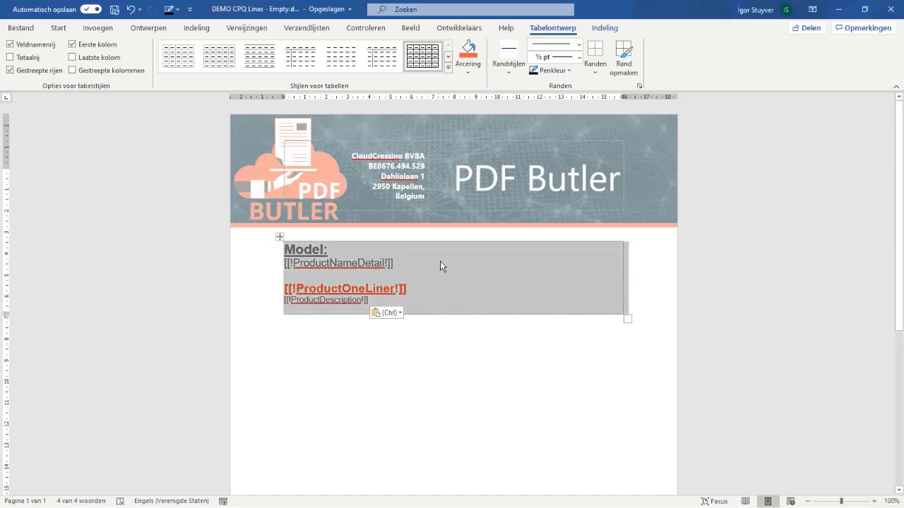
# Uncheck 'Rij eventueel splitsen bij nieuwe pagina' for the Model table row.
pyautogui.rightClick(440, 261)
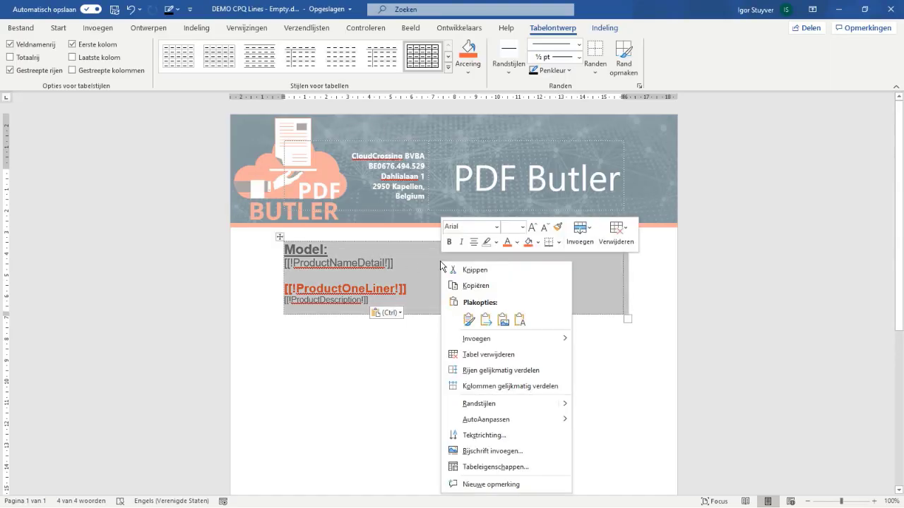
pyautogui.click(524, 467)
pyautogui.click(385, 151)
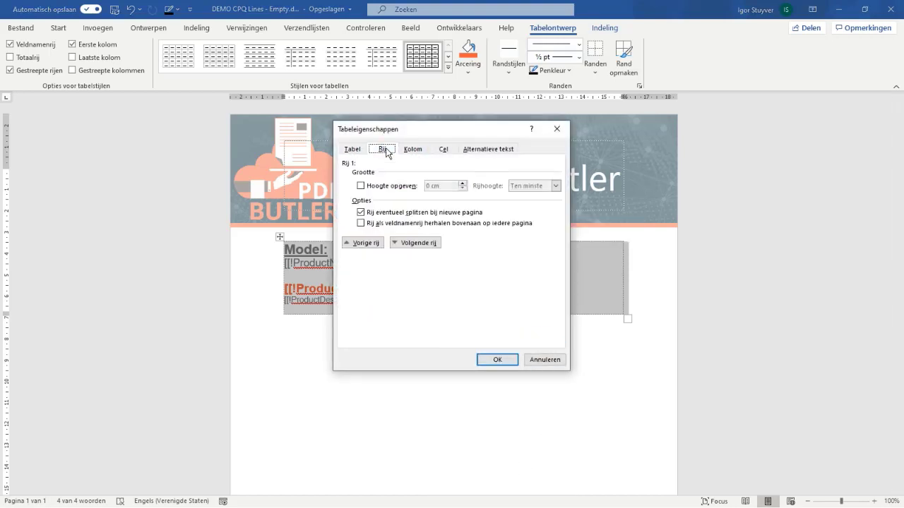
pyautogui.click(393, 217)
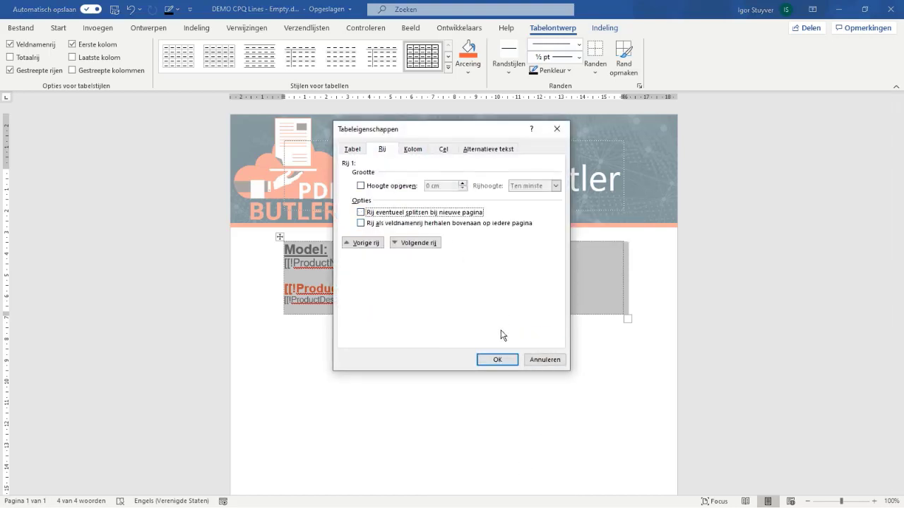
pyautogui.click(498, 361)
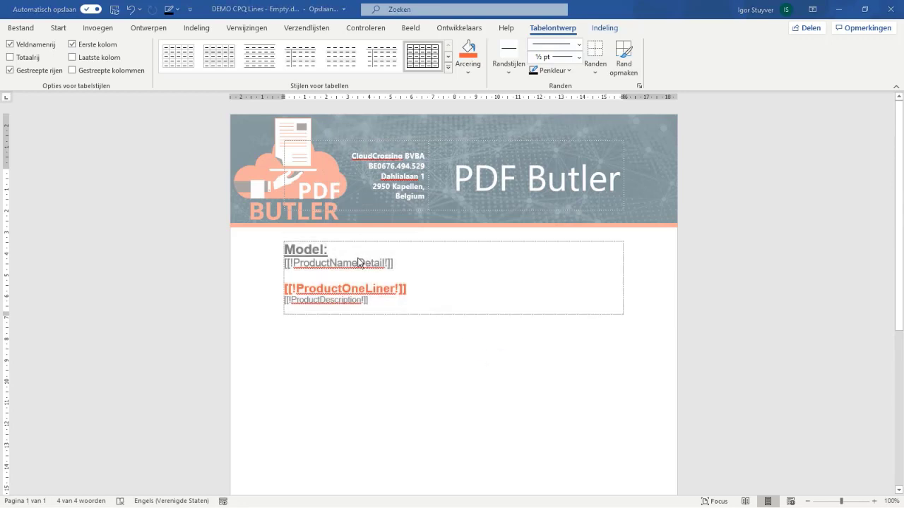
pyautogui.hotkey('alt', 'Tab')
# Select the whole Rendaul Magene section with its option packs and total in the PDF.
pyautogui.scroll(-2, 365, 376)
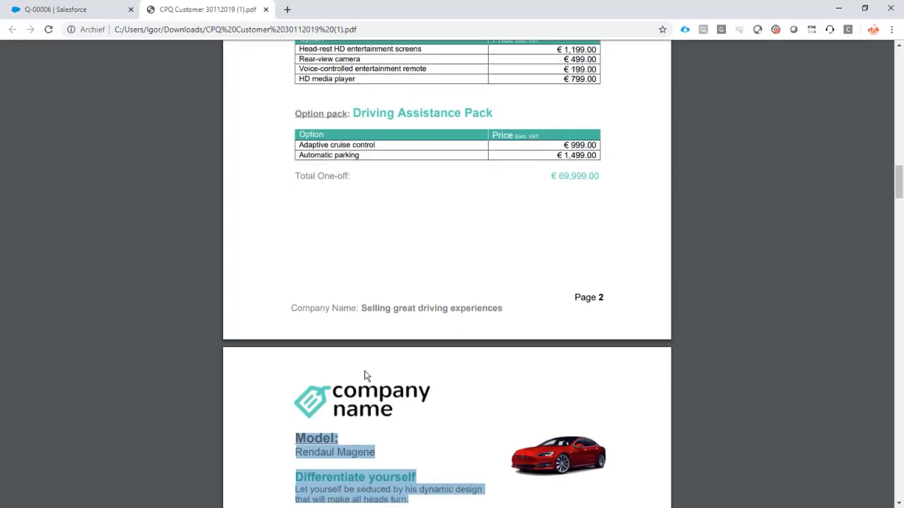
pyautogui.scroll(-3, 365, 376)
pyautogui.moveTo(298, 225); pyautogui.dragTo(597, 484)
pyautogui.scroll(-2, 598, 484)
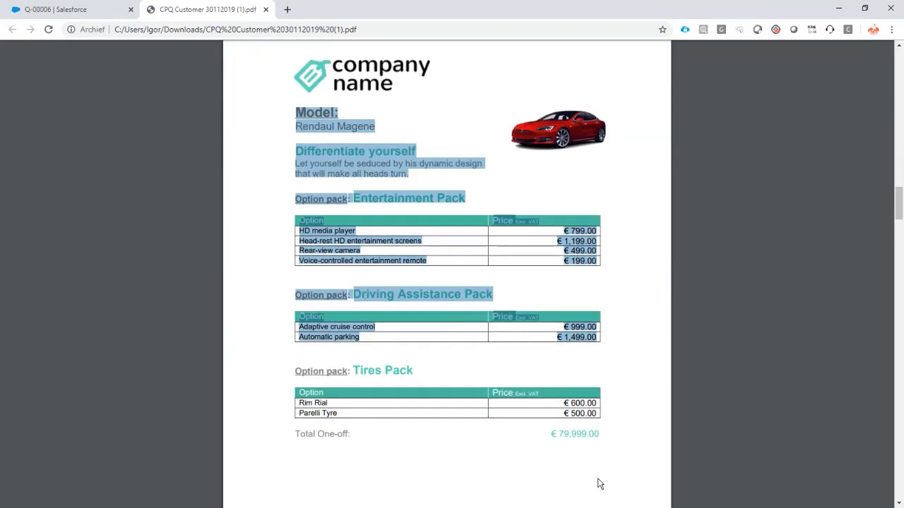
pyautogui.click(601, 428)
pyautogui.moveTo(603, 433); pyautogui.dragTo(298, 114)
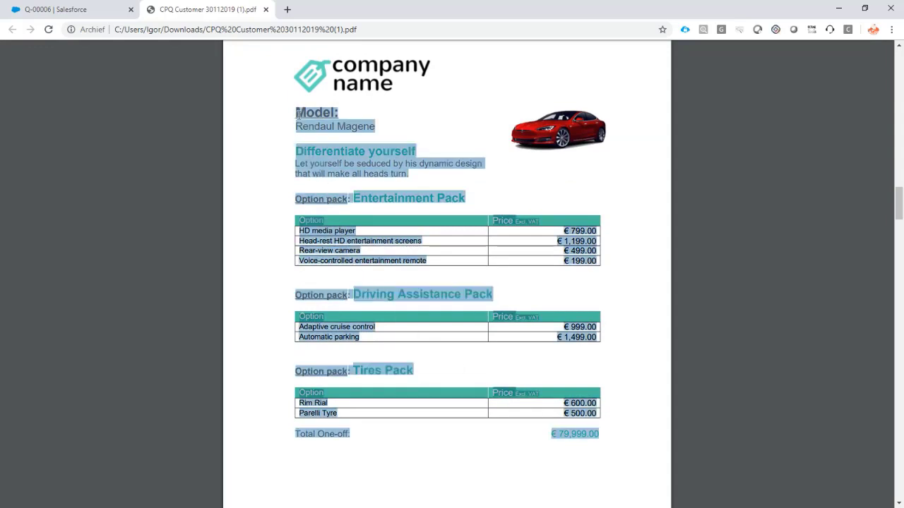
pyautogui.scroll(5, 322, 171)
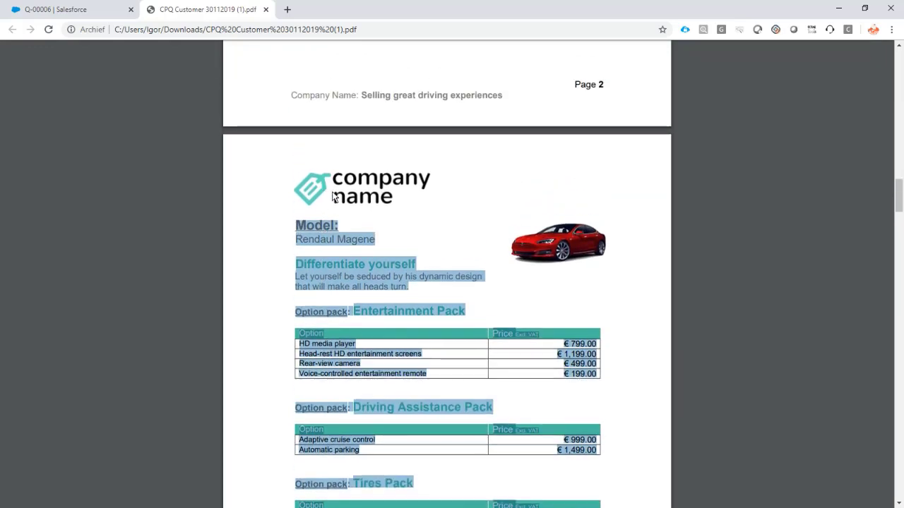
pyautogui.scroll(1, 390, 233)
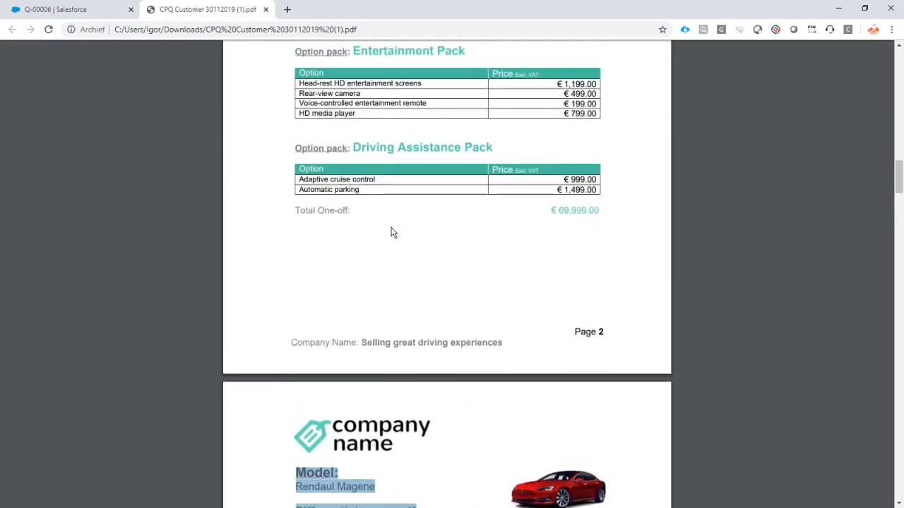
pyautogui.scroll(1, 388, 166)
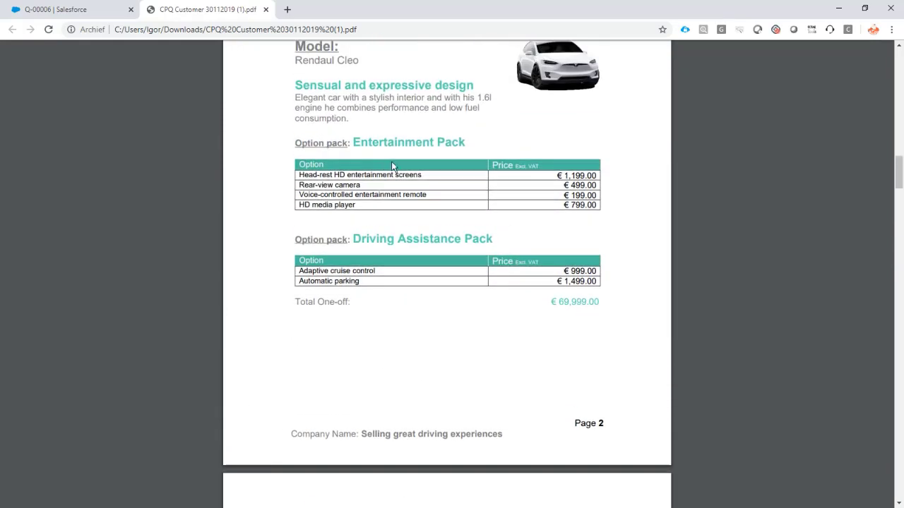
pyautogui.moveTo(355, 108); pyautogui.dragTo(308, 98)
pyautogui.scroll(2, 293, 138)
pyautogui.moveTo(296, 159); pyautogui.dragTo(355, 235)
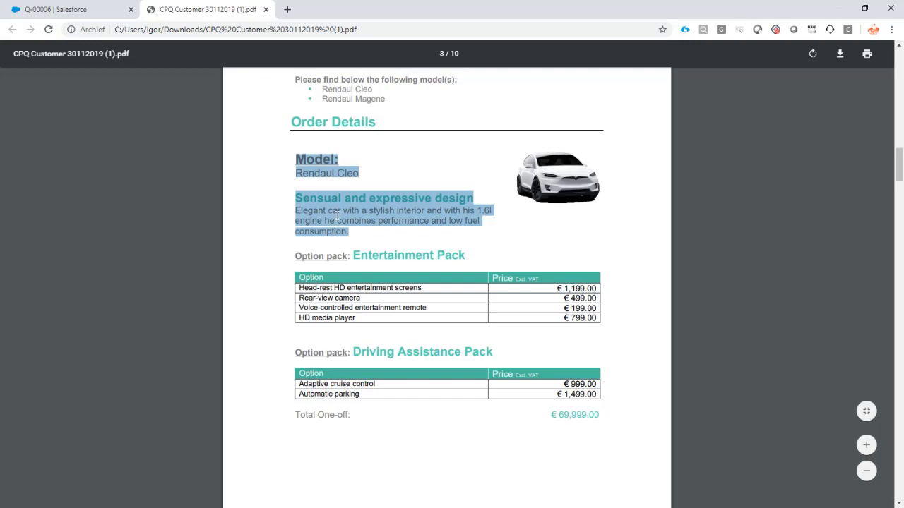
pyautogui.click(72, 12)
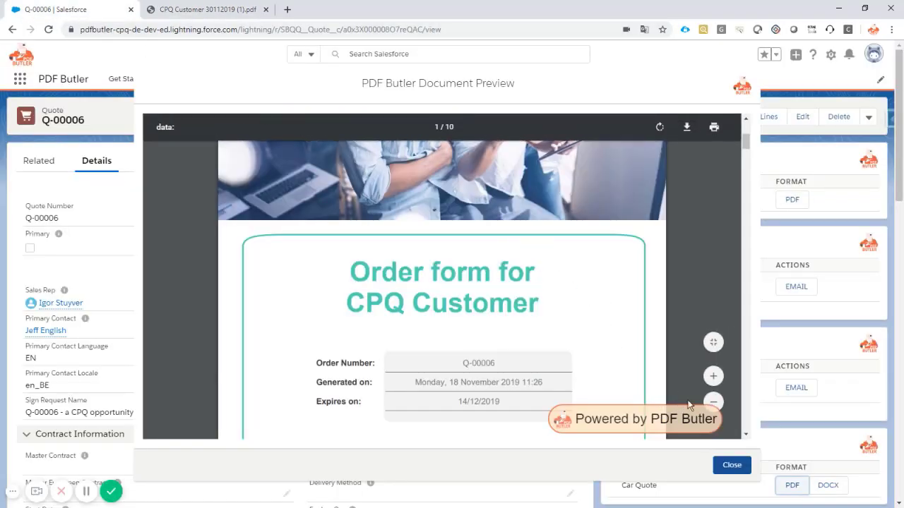
# Start a new Main Word Document Doc Config from the Doc Configs menu.
pyautogui.click(727, 465)
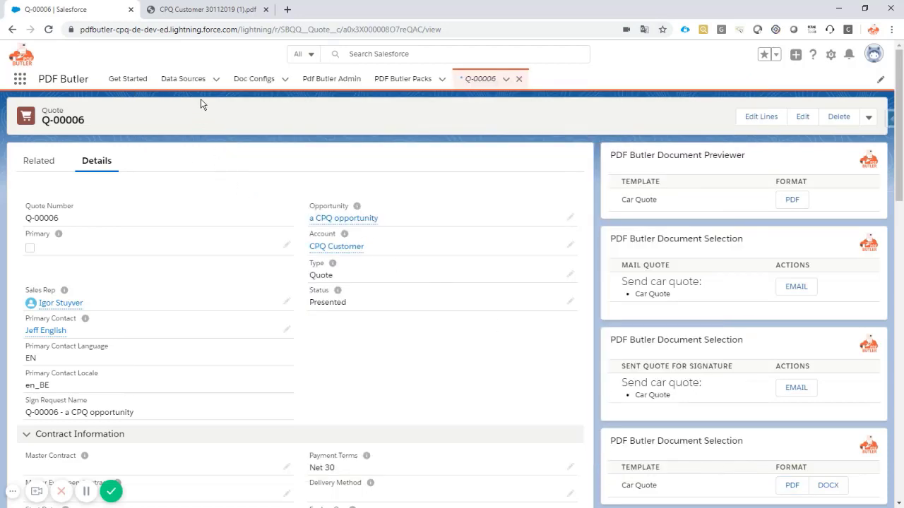
pyautogui.click(284, 79)
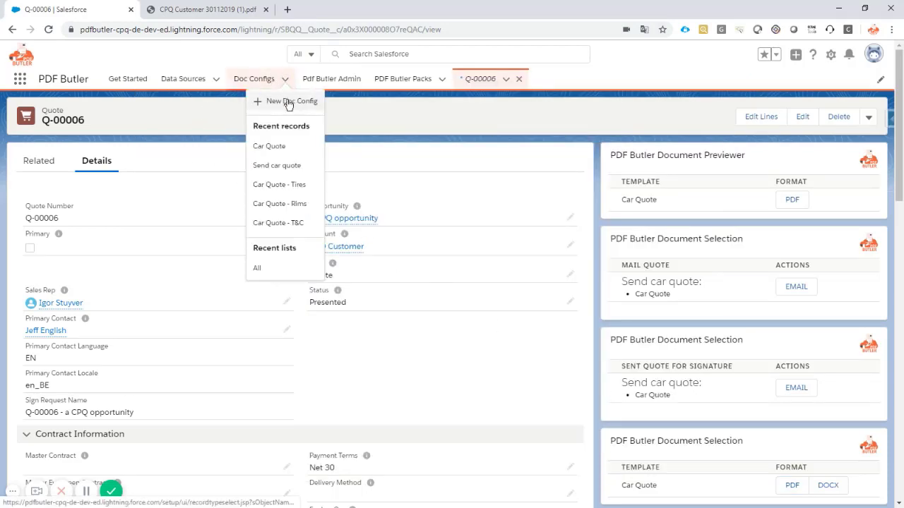
pyautogui.click(288, 101)
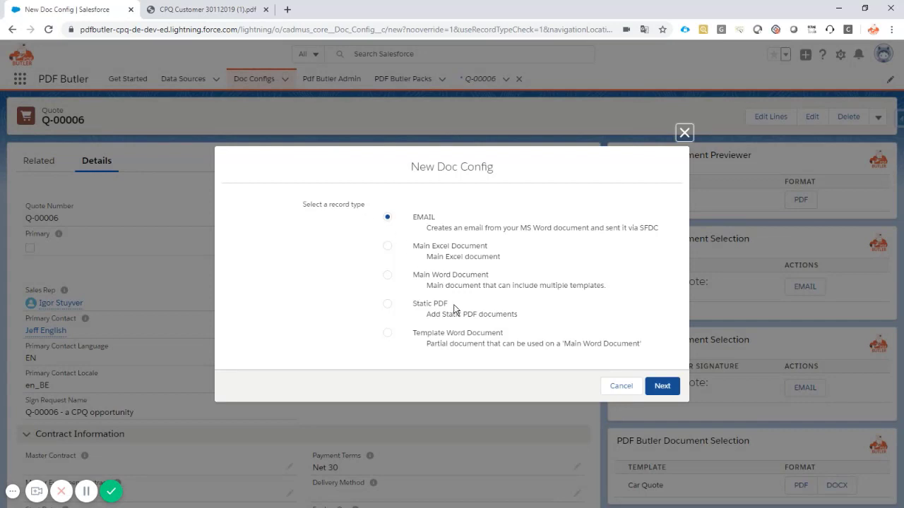
pyautogui.click(432, 275)
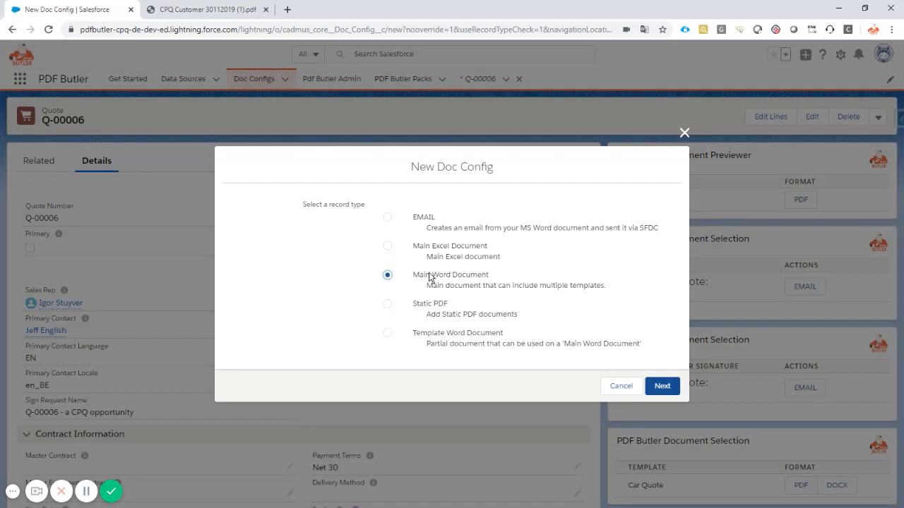
pyautogui.click(664, 388)
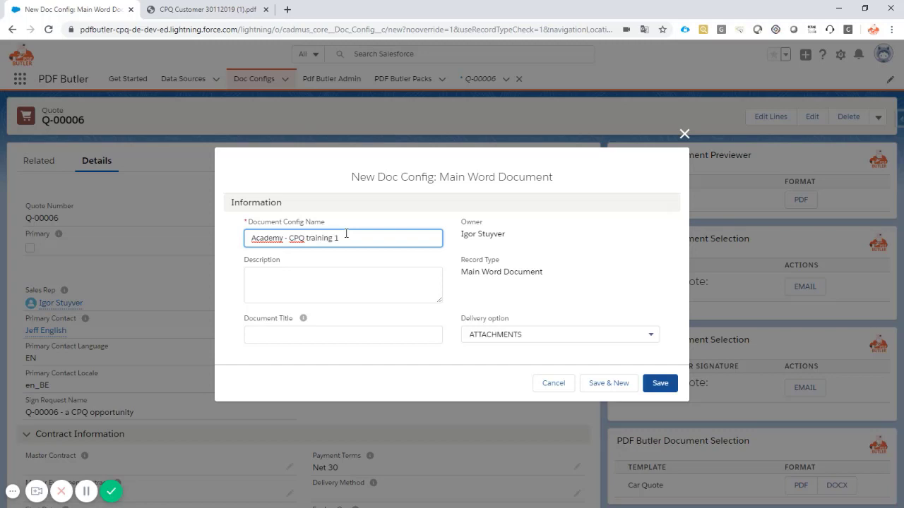
# Name it 'Academy - CPQ training 1', title it with QuoteNumberTitle, deliver as BASE64, and save.
pyautogui.moveTo(359, 235); pyautogui.dragTo(247, 238)
pyautogui.hotkey('ctrl', 'c')
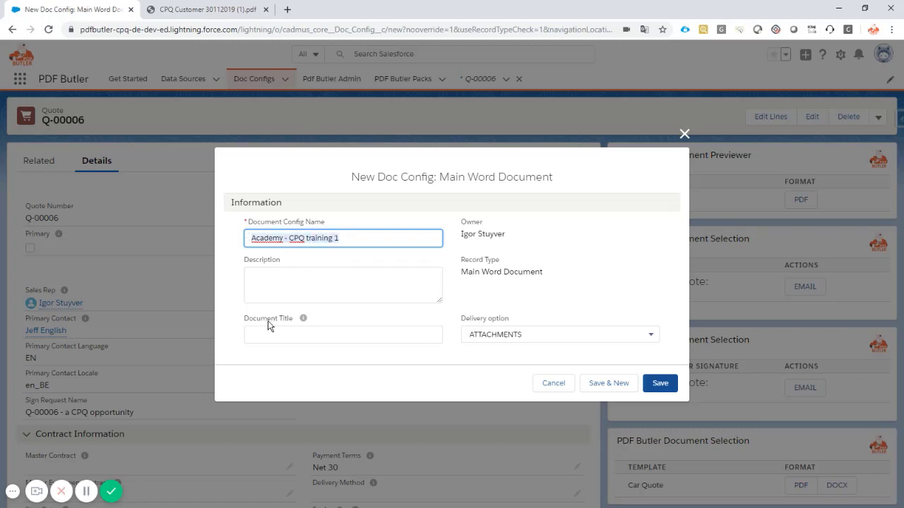
pyautogui.click(272, 333)
pyautogui.hotkey('ctrl', 'v')
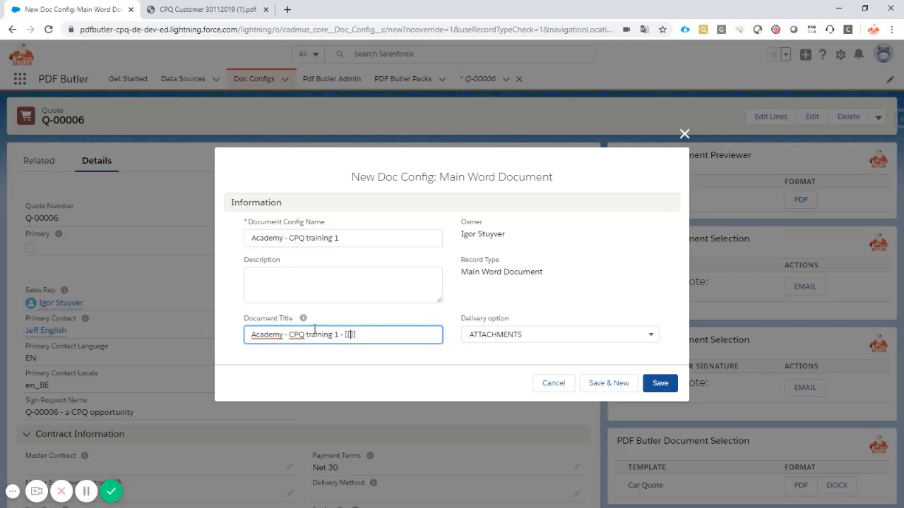
pyautogui.write('Quat')
pyautogui.press('BackSpace')
pyautogui.write('oteNumberTitle!')
pyautogui.click(520, 338)
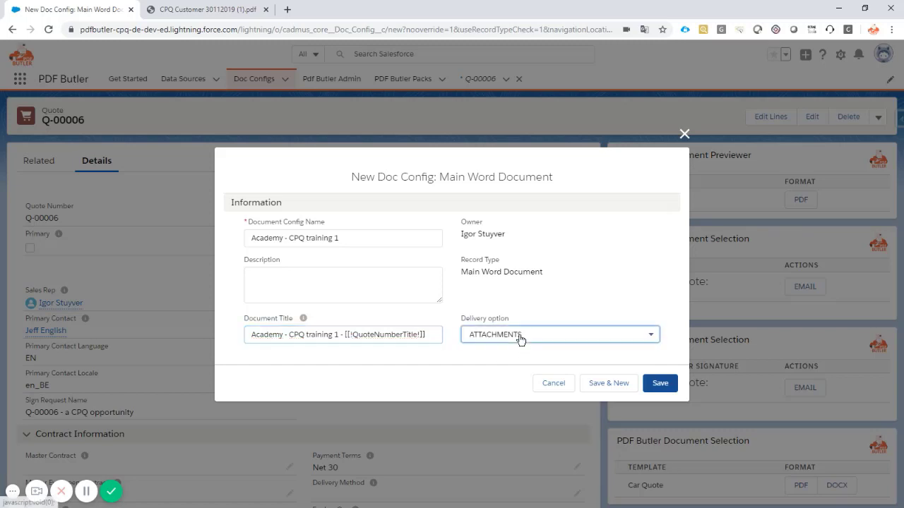
pyautogui.click(504, 350)
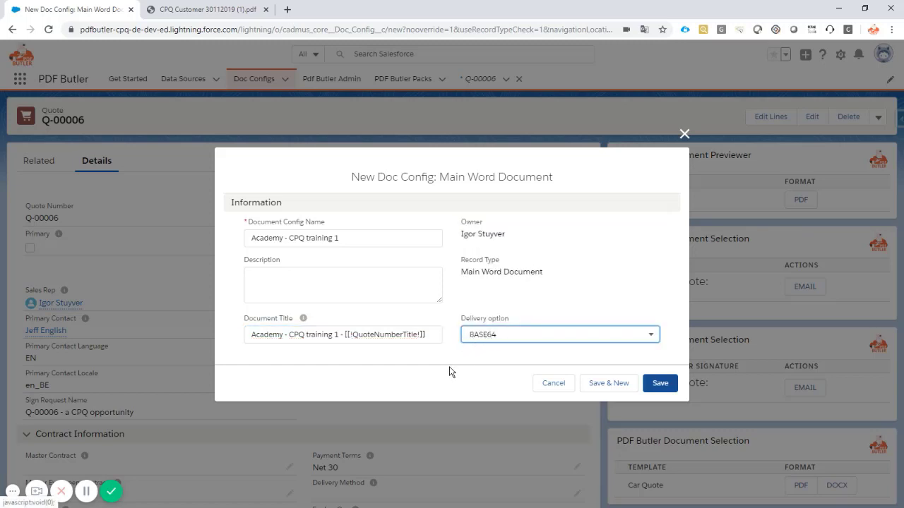
pyautogui.click(664, 387)
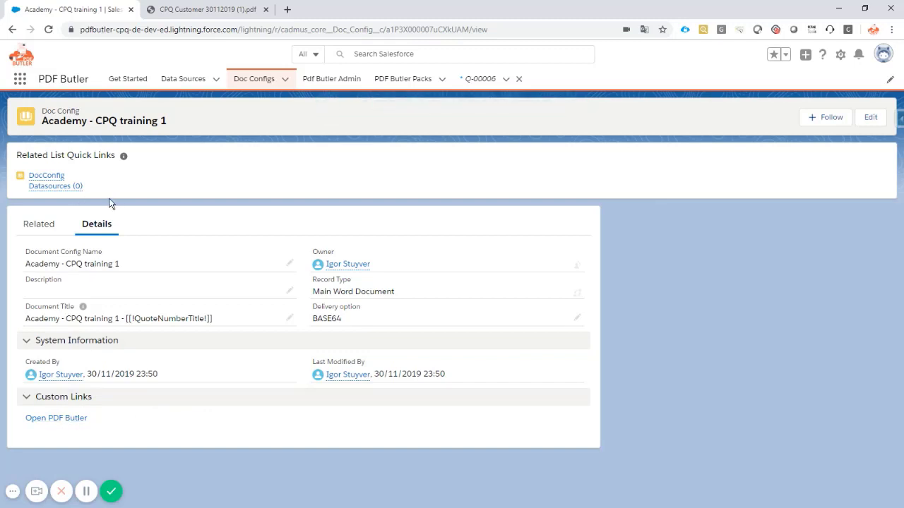
# Cancel the New DocConfig Datasource dialog and go to the Data Sources list.
pyautogui.moveTo(56, 187)
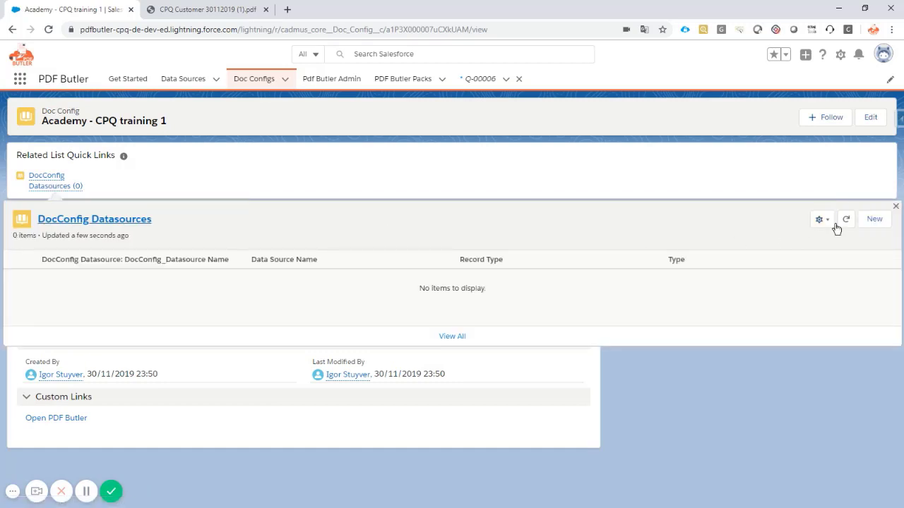
pyautogui.click(875, 220)
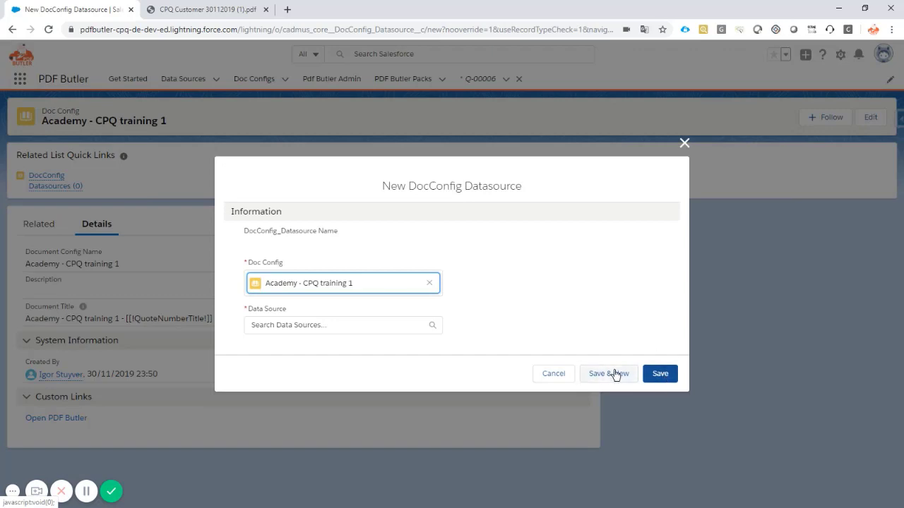
pyautogui.click(554, 382)
pyautogui.click(209, 81)
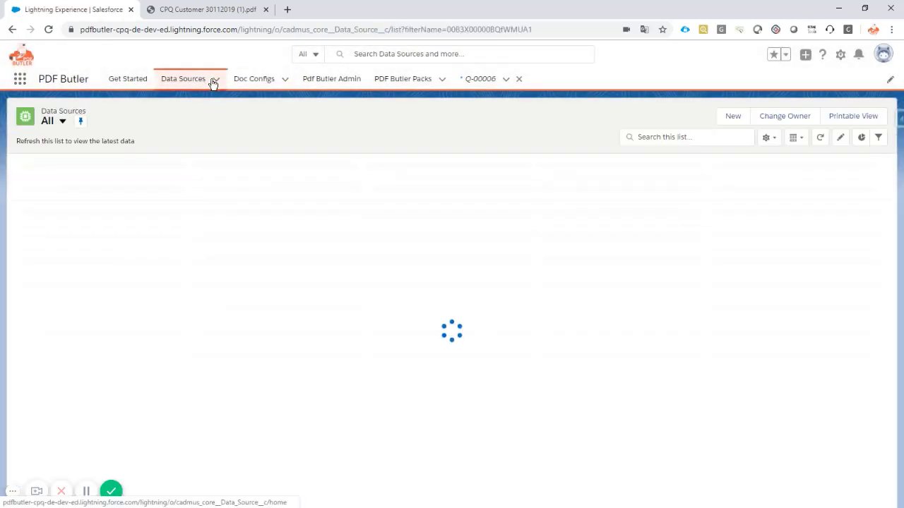
# Start a new data source of record type SOQL.
pyautogui.click(216, 82)
pyautogui.click(211, 97)
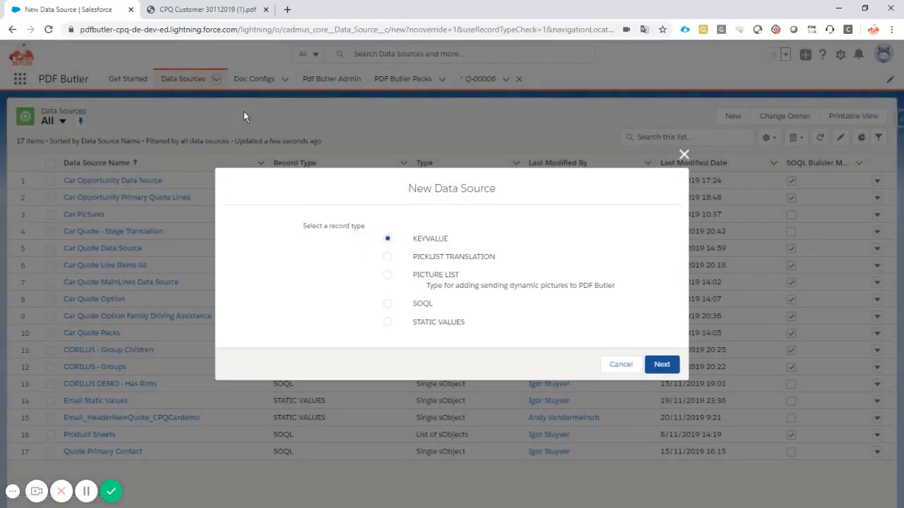
pyautogui.click(417, 306)
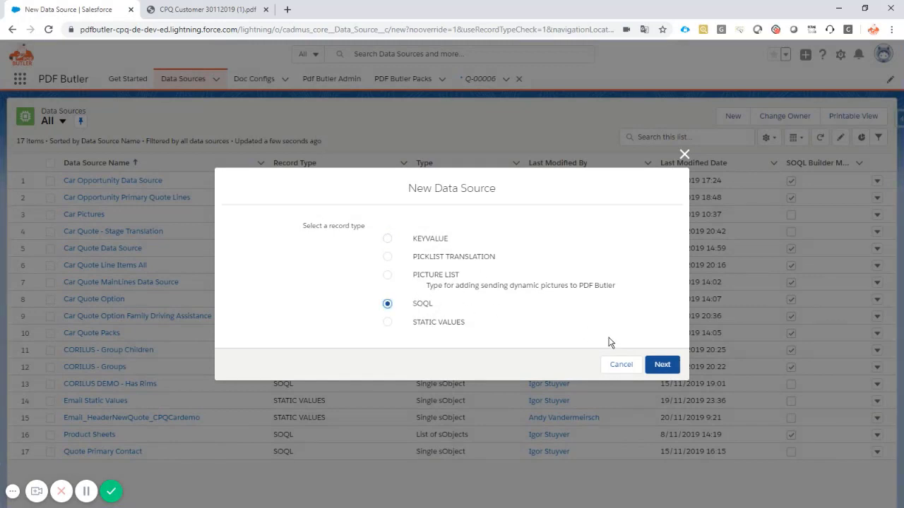
pyautogui.click(654, 366)
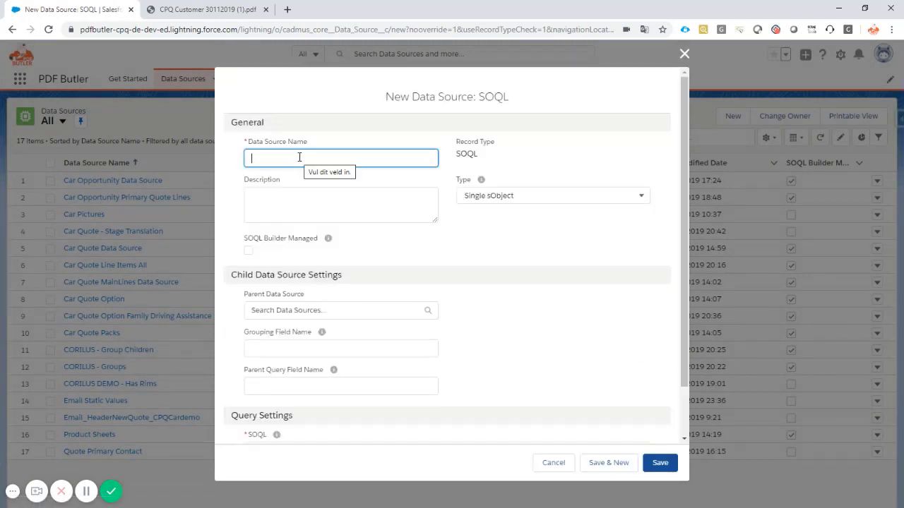
# Name it 'Academy - Main Quote Lines - Training 1', set type List of sObjects, and save.
pyautogui.write('Academy ')
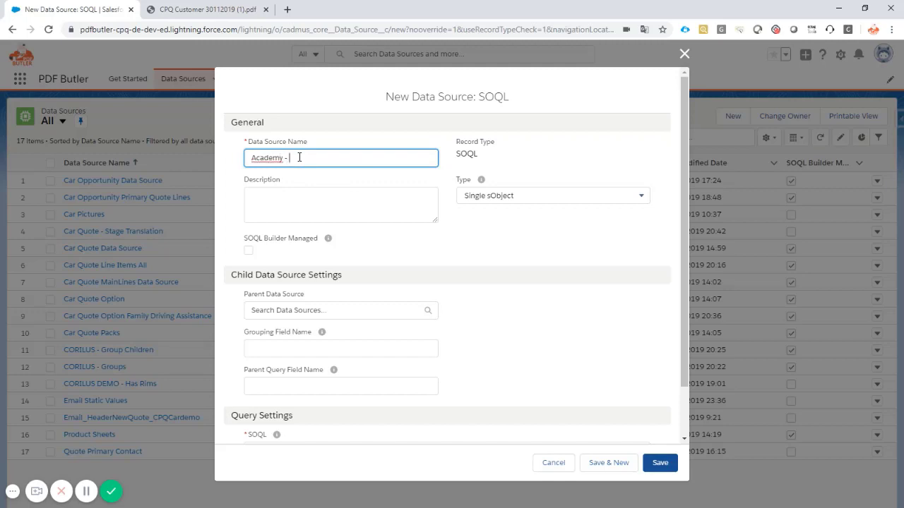
pyautogui.write('- Main Quote Line')
pyautogui.press('BackSpace')
pyautogui.press('BackSpace')
pyautogui.write('nes - Training')
pyautogui.click(503, 196)
pyautogui.click(498, 239)
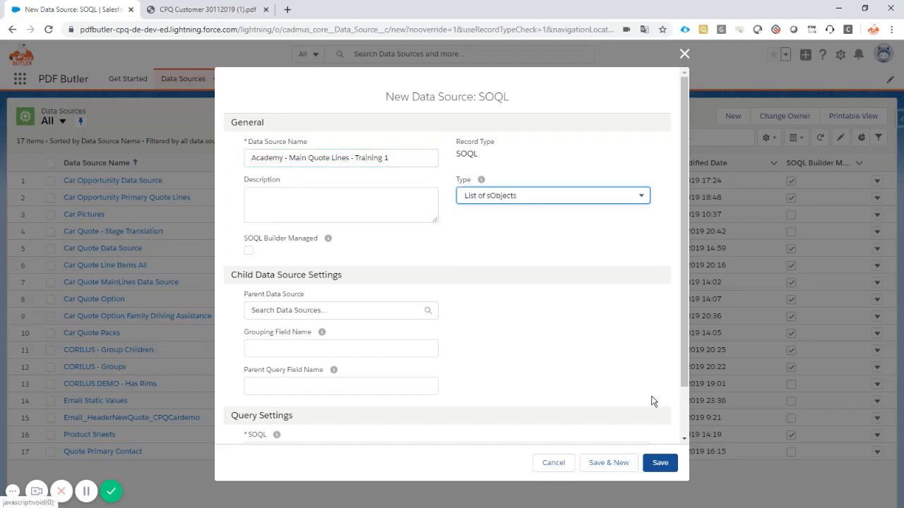
pyautogui.click(659, 464)
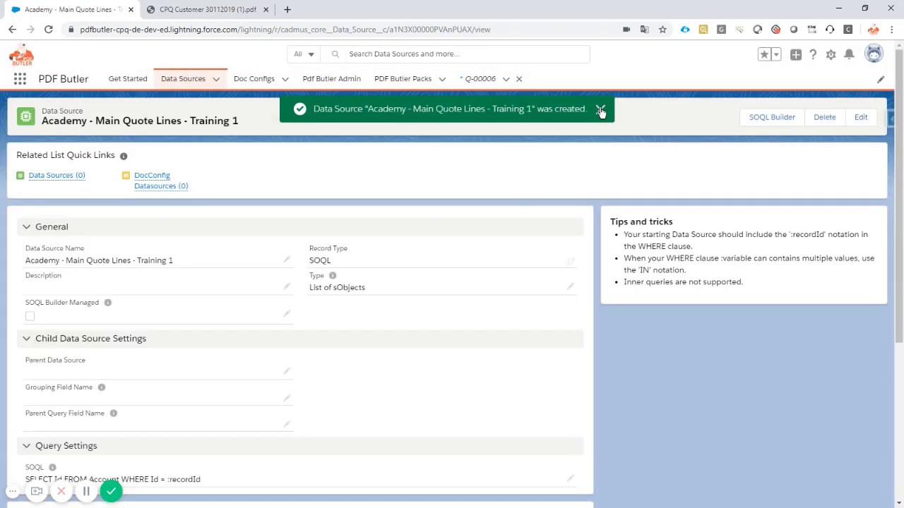
# Dismiss the confirmation, start the SOQL Builder and filter its objects by 'quote'.
pyautogui.click(601, 112)
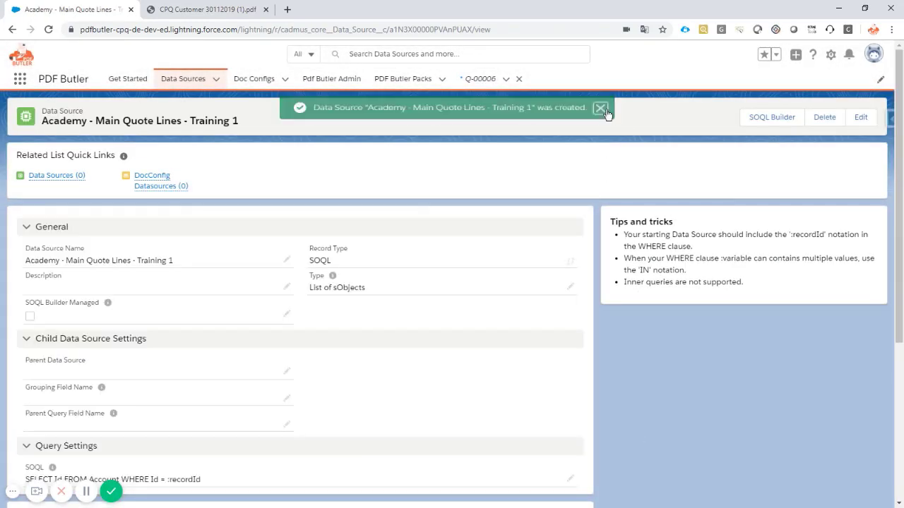
pyautogui.click(777, 120)
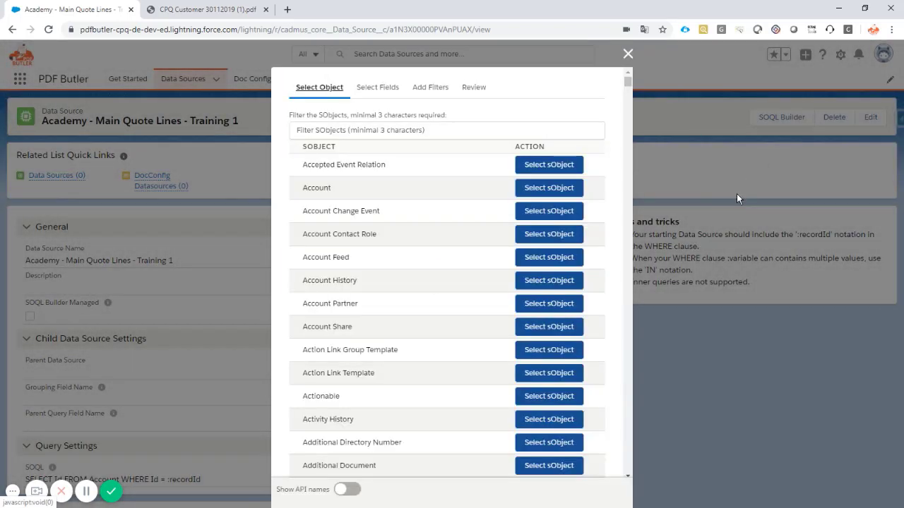
pyautogui.click(454, 128)
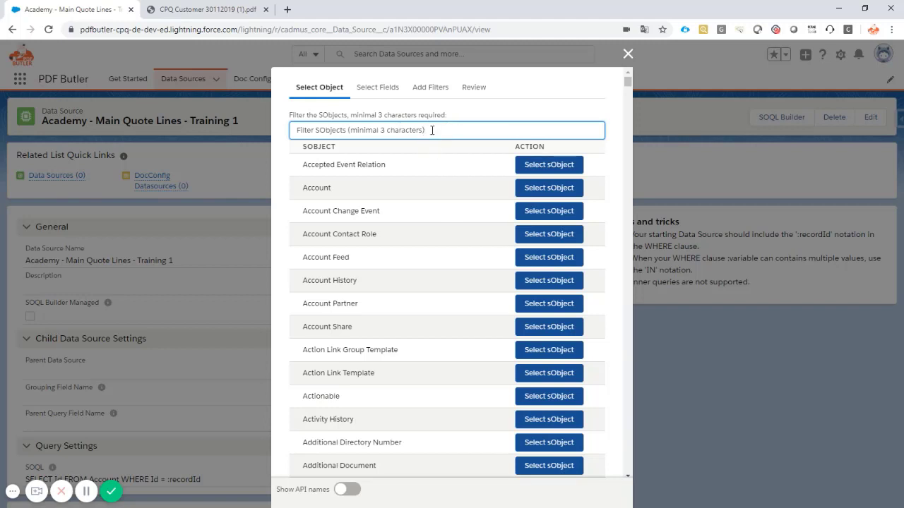
pyautogui.write('quote')
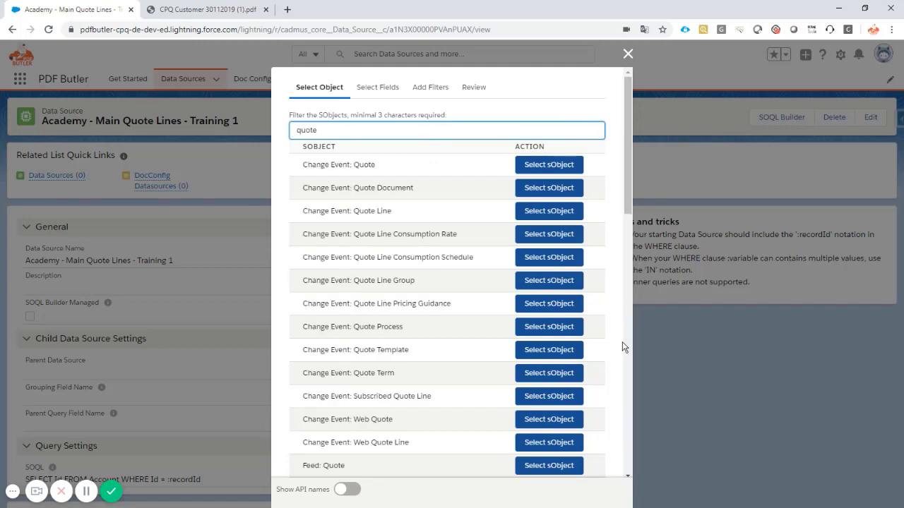
# Check the Quote Line API name SBQQ__QuoteLine__c and select Quote Line as the sObject.
pyautogui.scroll(-3, 427, 333)
pyautogui.scroll(-1, 427, 333)
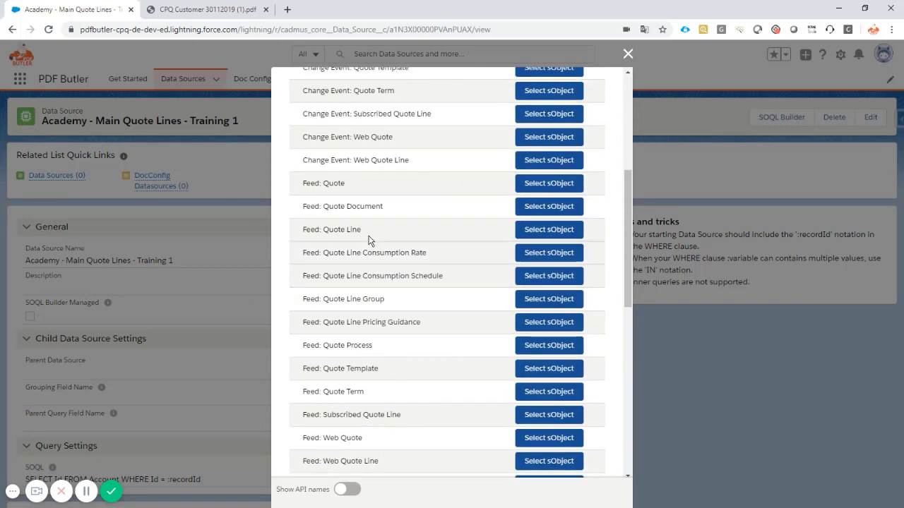
pyautogui.scroll(-5, 362, 233)
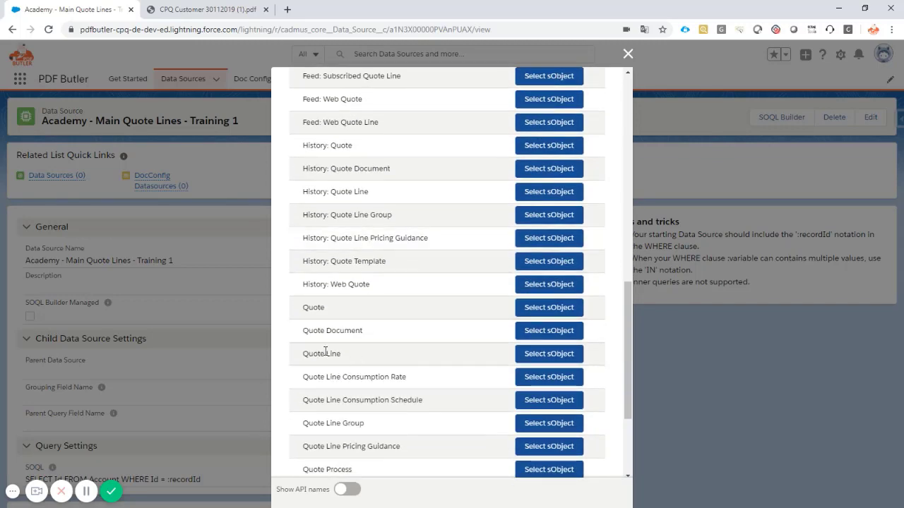
pyautogui.moveTo(304, 353); pyautogui.dragTo(340, 354)
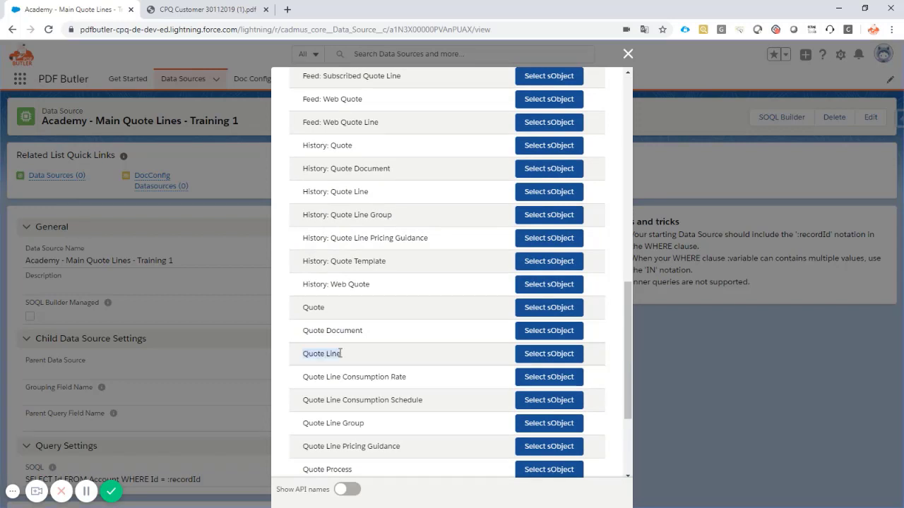
pyautogui.click(348, 489)
pyautogui.doubleClick(325, 356)
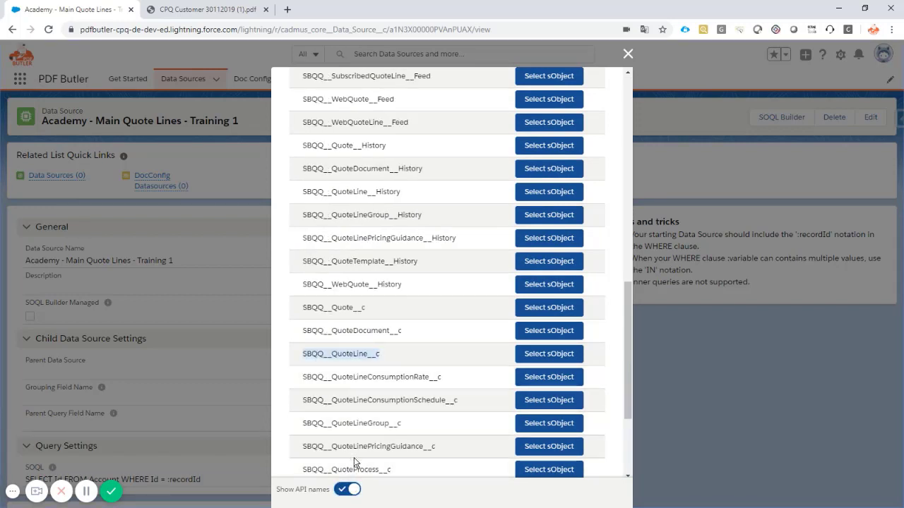
pyautogui.click(346, 492)
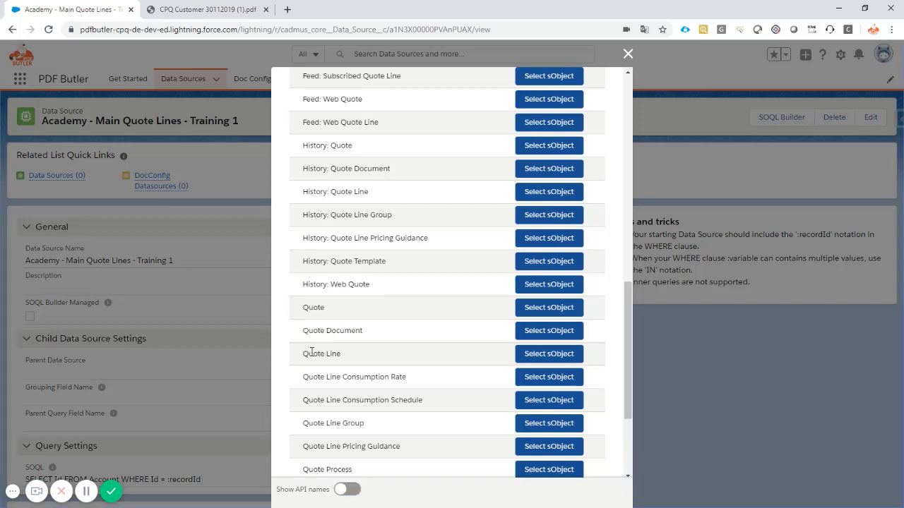
pyautogui.moveTo(302, 353); pyautogui.dragTo(342, 355)
pyautogui.click(549, 357)
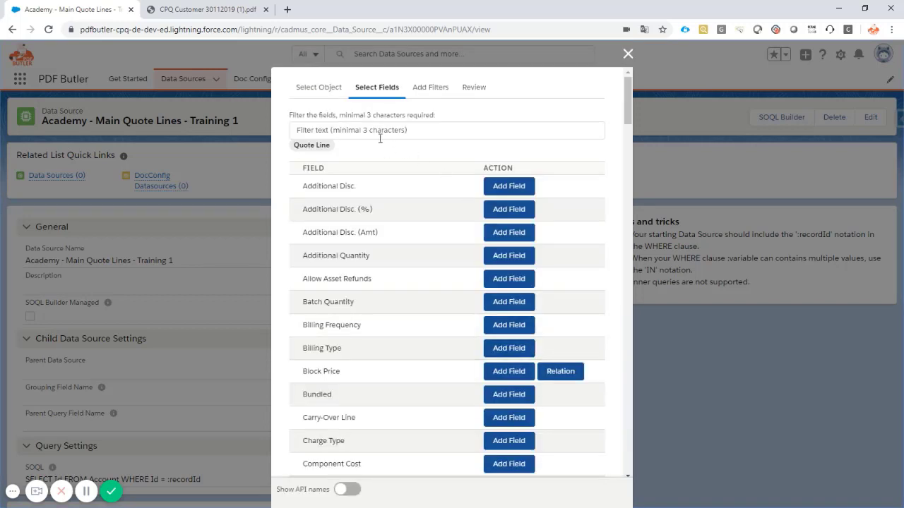
# Add the Quote and Record ID fields to the query using 'quote' and 'qrec' filters.
pyautogui.click(366, 132)
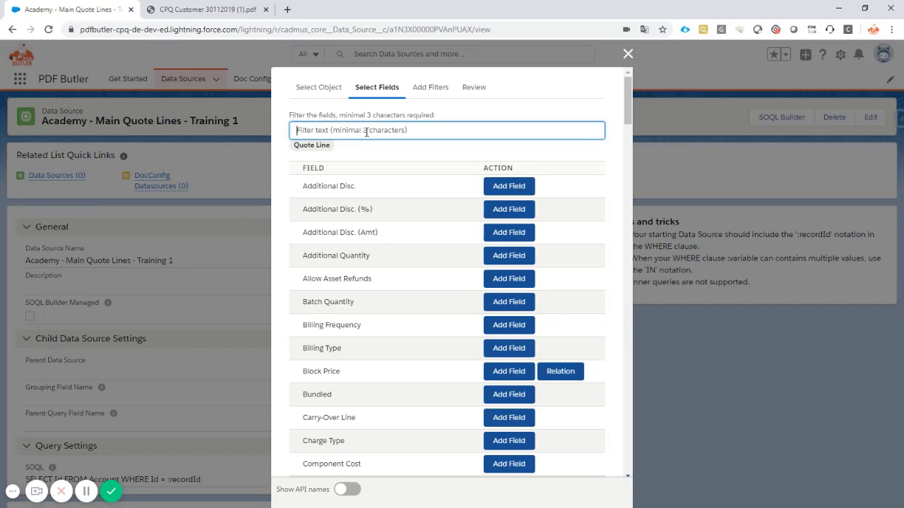
pyautogui.write('quote')
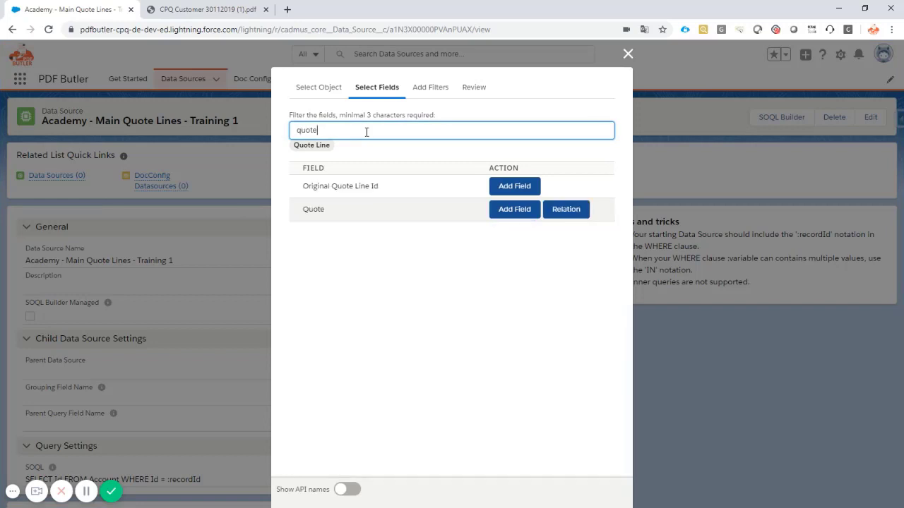
pyautogui.click(308, 211)
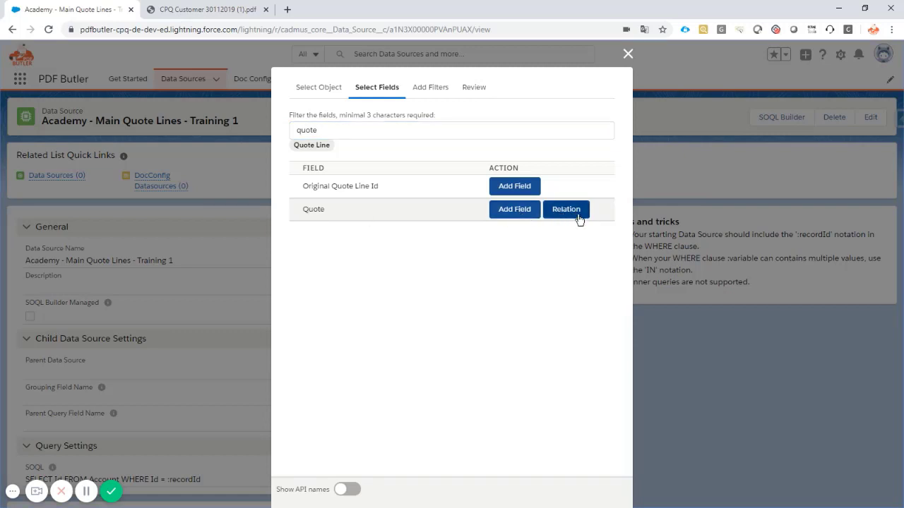
pyautogui.click(513, 212)
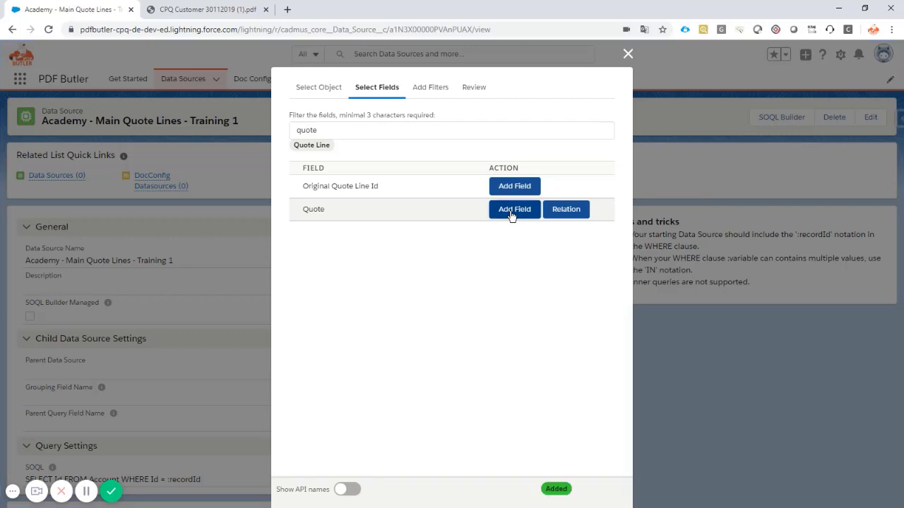
pyautogui.click(333, 130)
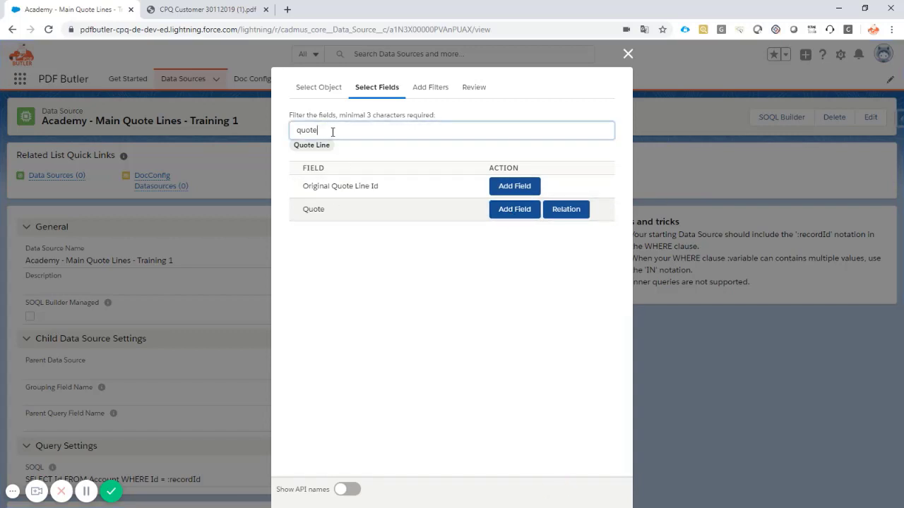
pyautogui.doubleClick(332, 131)
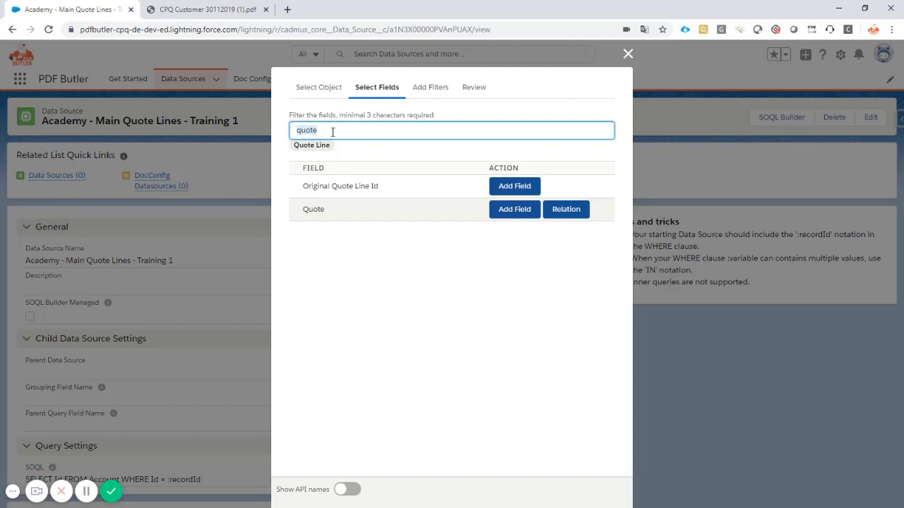
pyautogui.write('q')
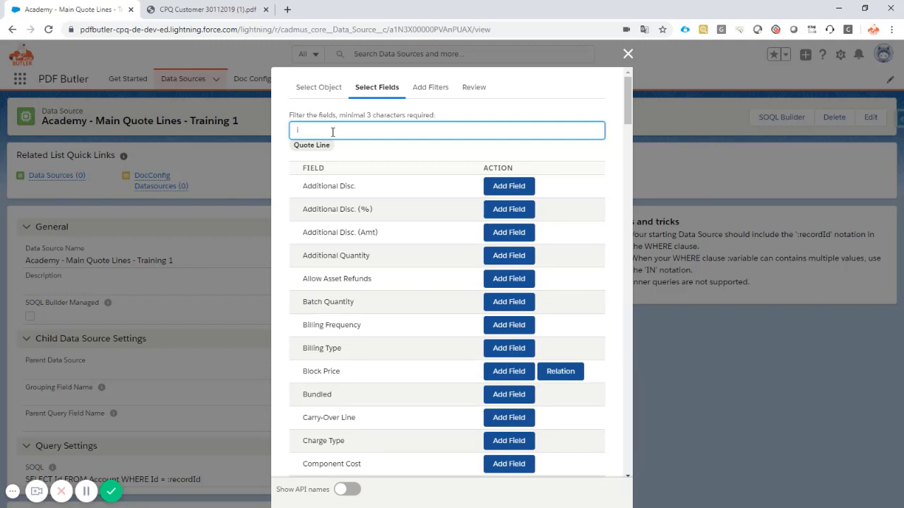
pyautogui.write('rec')
pyautogui.click(502, 187)
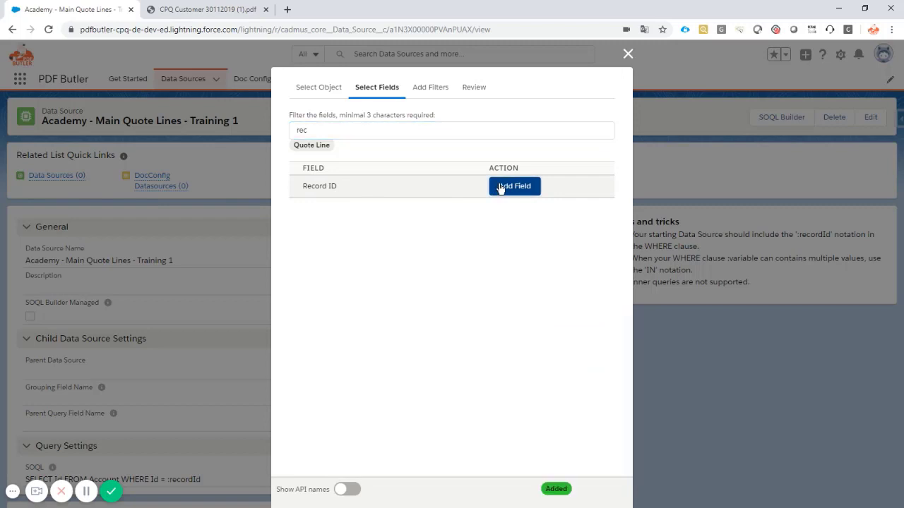
# Add the Net Unit Price and Net Total fields using 'pric' and 'tota' filters.
pyautogui.doubleClick(327, 130)
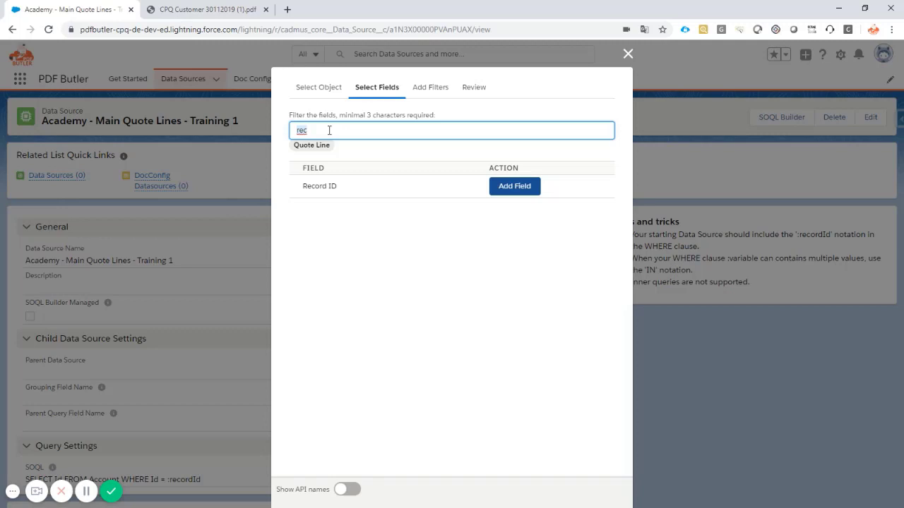
pyautogui.write('p')
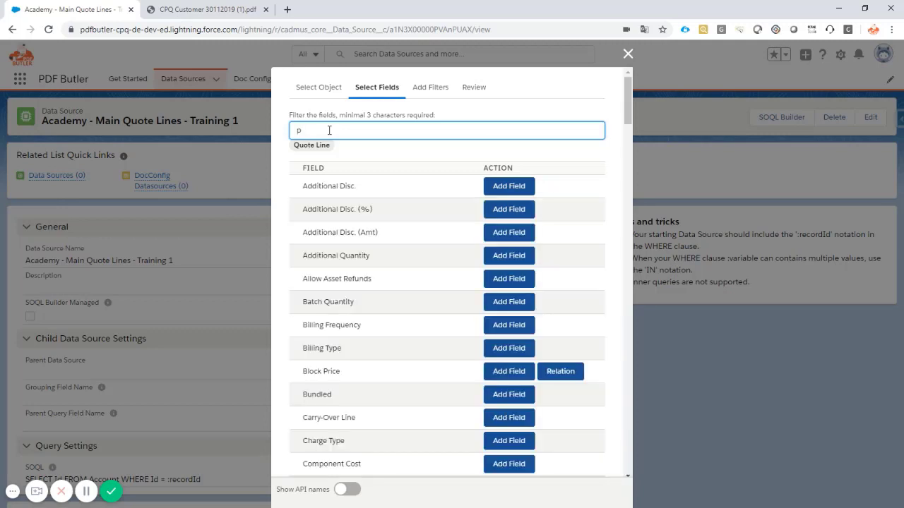
pyautogui.write('ric')
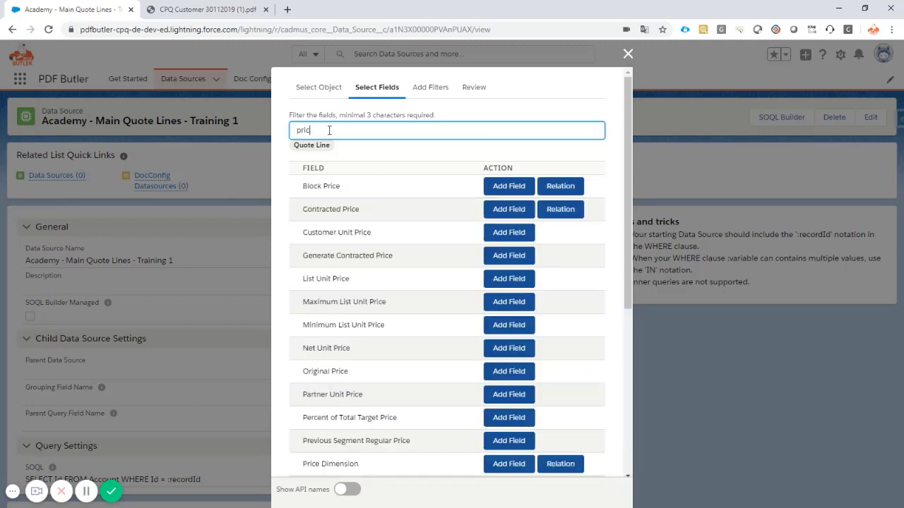
pyautogui.scroll(-3, 389, 223)
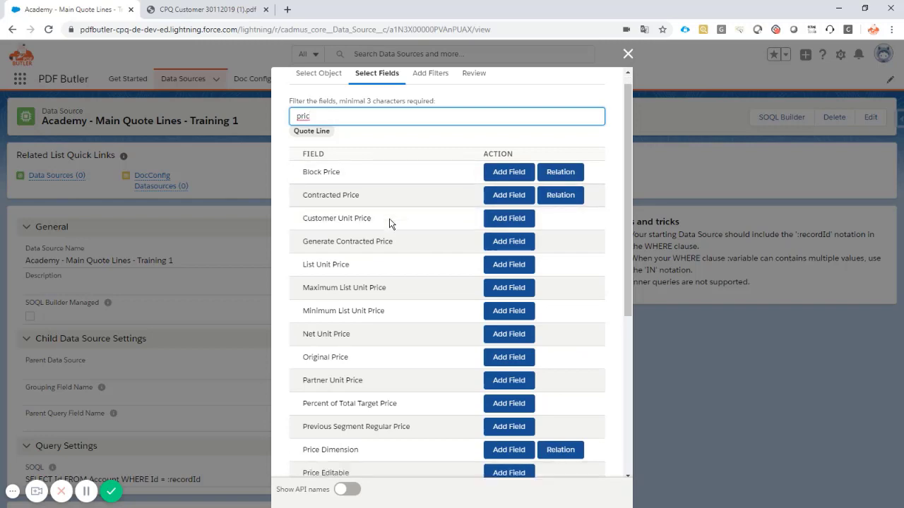
pyautogui.scroll(-5, 389, 223)
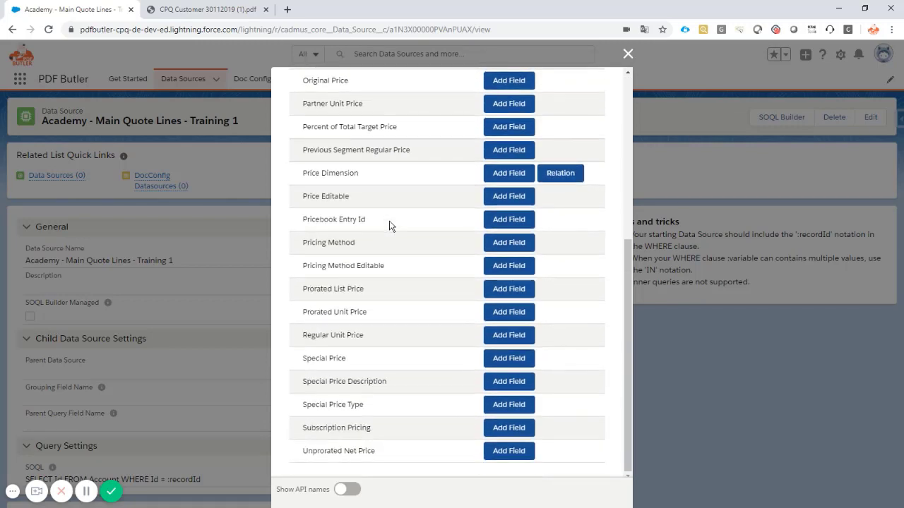
pyautogui.scroll(8, 389, 265)
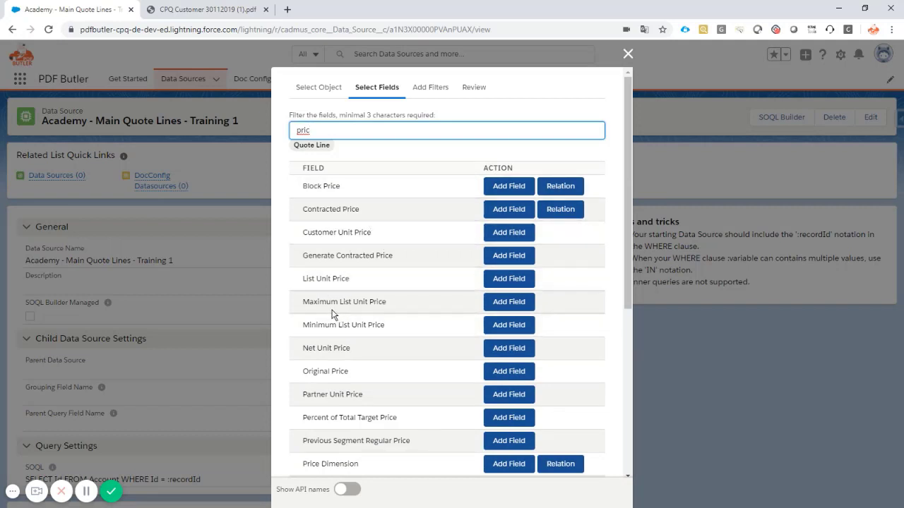
pyautogui.click(502, 351)
pyautogui.doubleClick(358, 130)
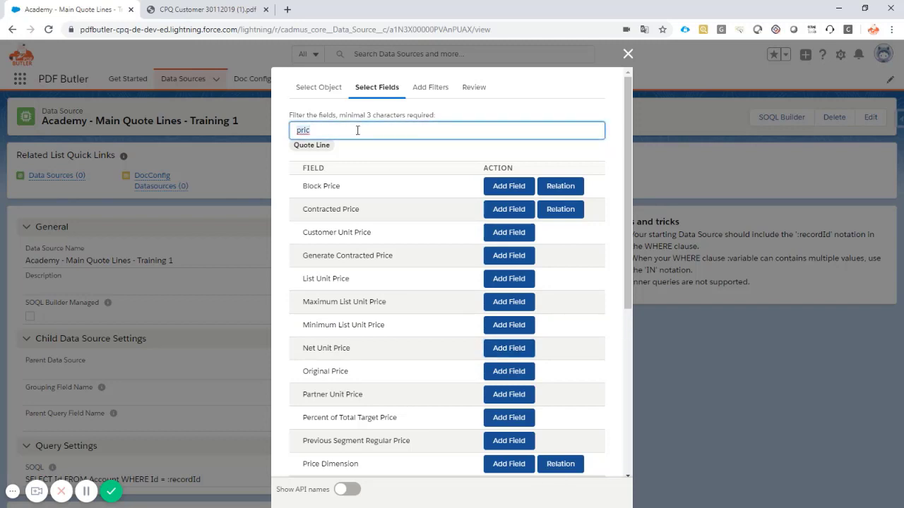
pyautogui.write('tota')
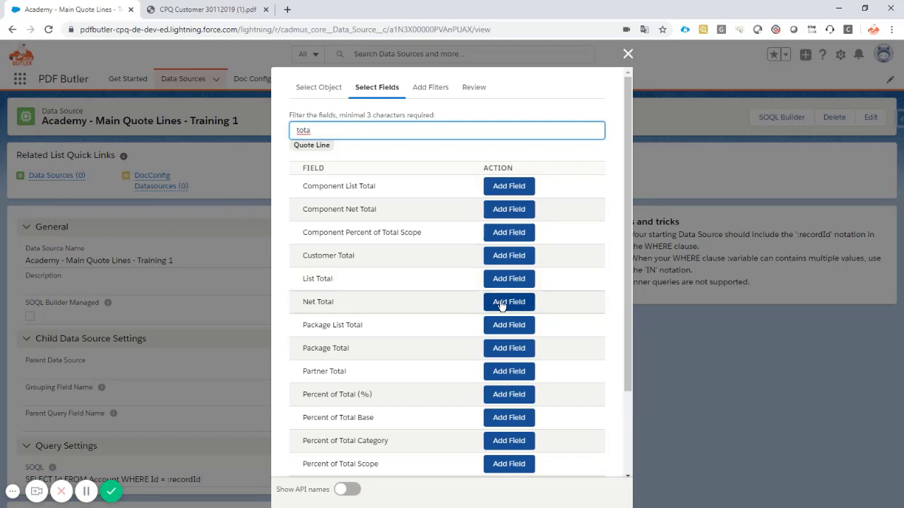
pyautogui.scroll(-3, 502, 303)
pyautogui.scroll(3, 501, 305)
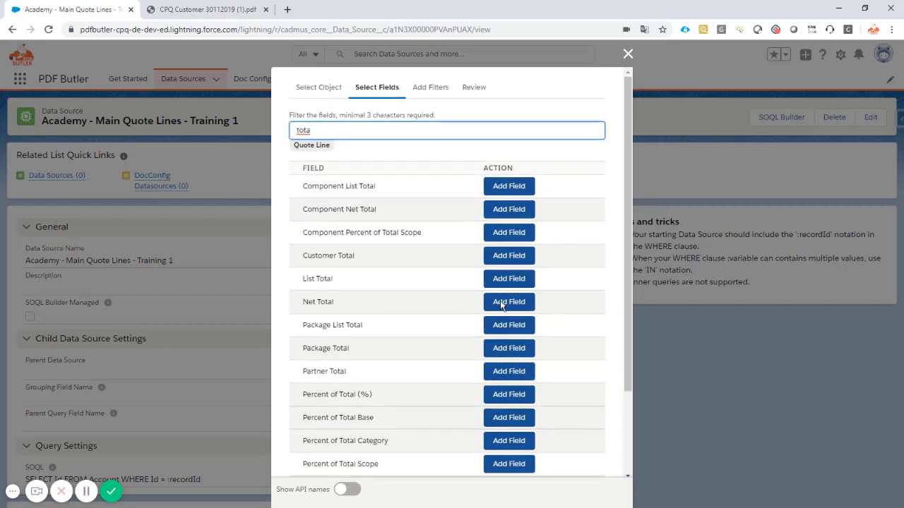
pyautogui.click(507, 303)
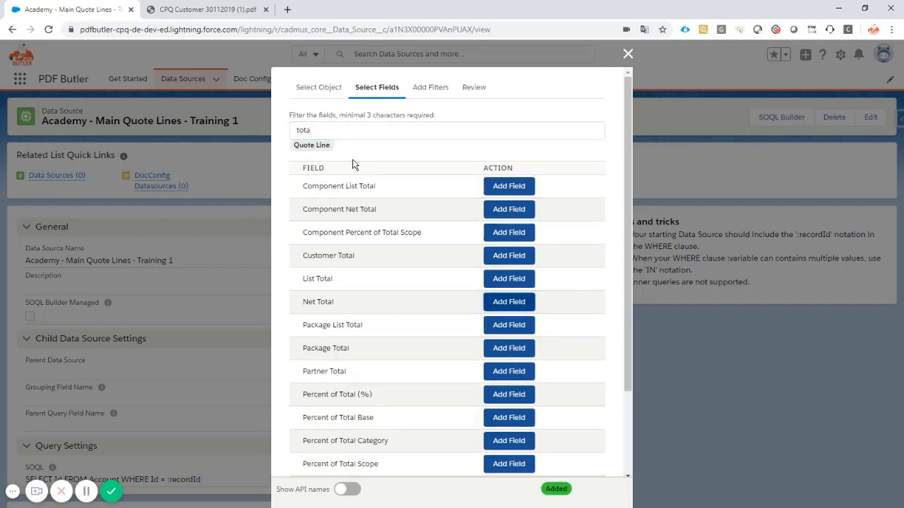
pyautogui.doubleClick(351, 132)
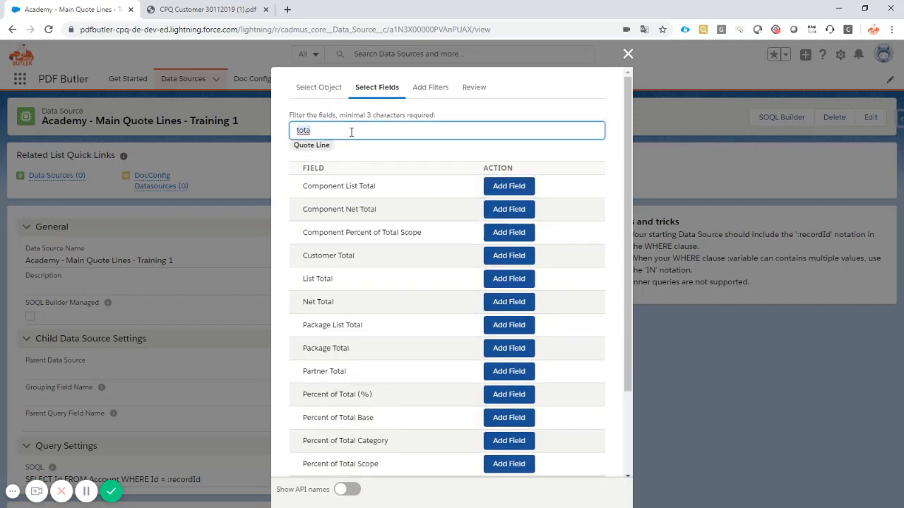
# Add Customer Total and Required By fields, then filter the field list by 'prod'.
pyautogui.click(494, 255)
pyautogui.doubleClick(344, 128)
pyautogui.write('requi')
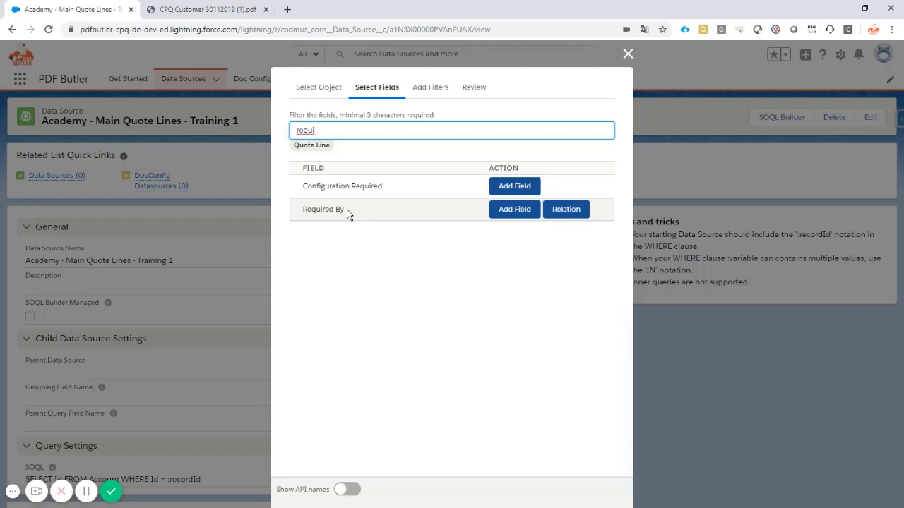
pyautogui.moveTo(305, 209); pyautogui.dragTo(334, 209)
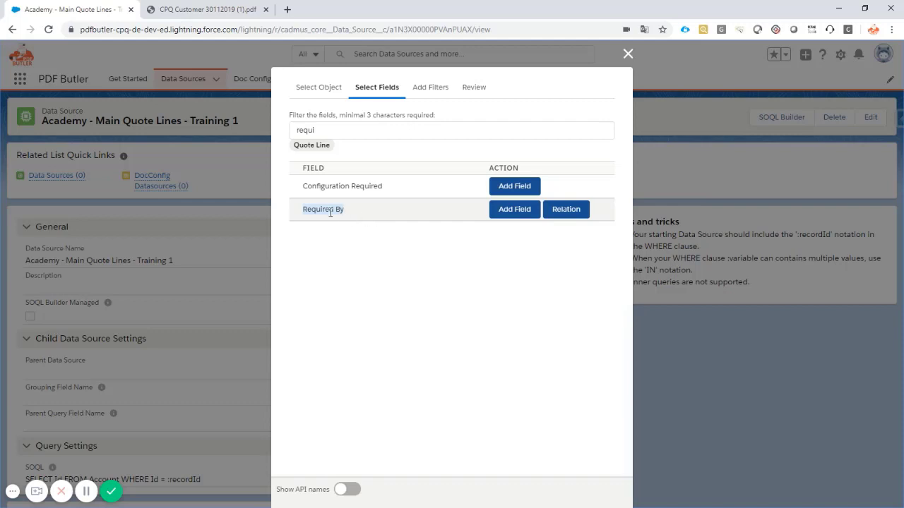
pyautogui.click(502, 209)
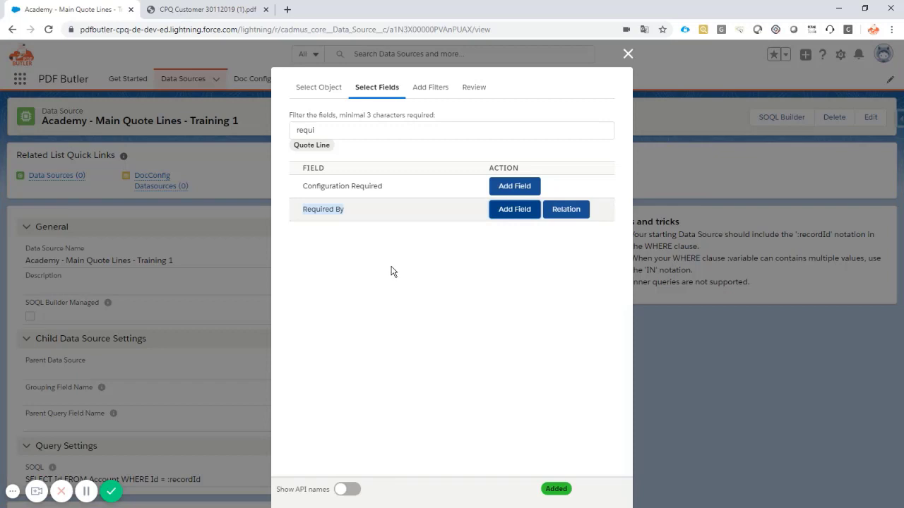
pyautogui.doubleClick(328, 134)
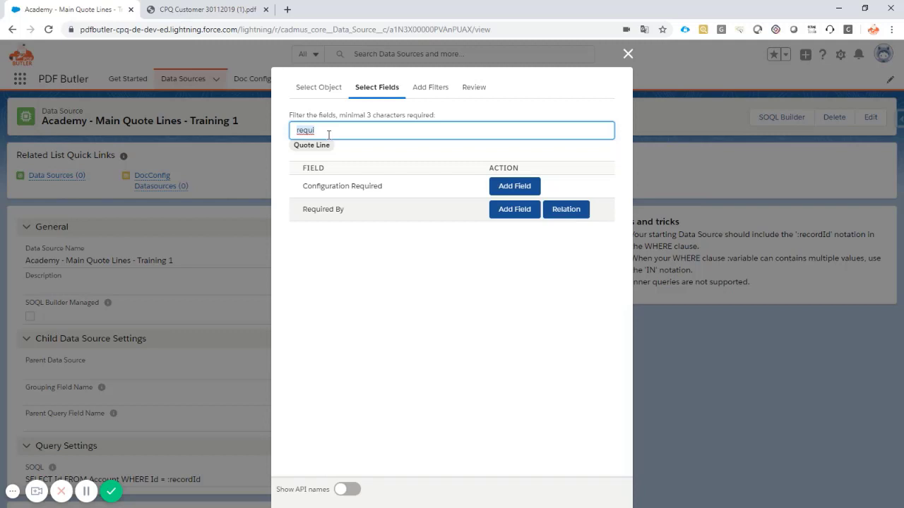
pyautogui.write('pro')
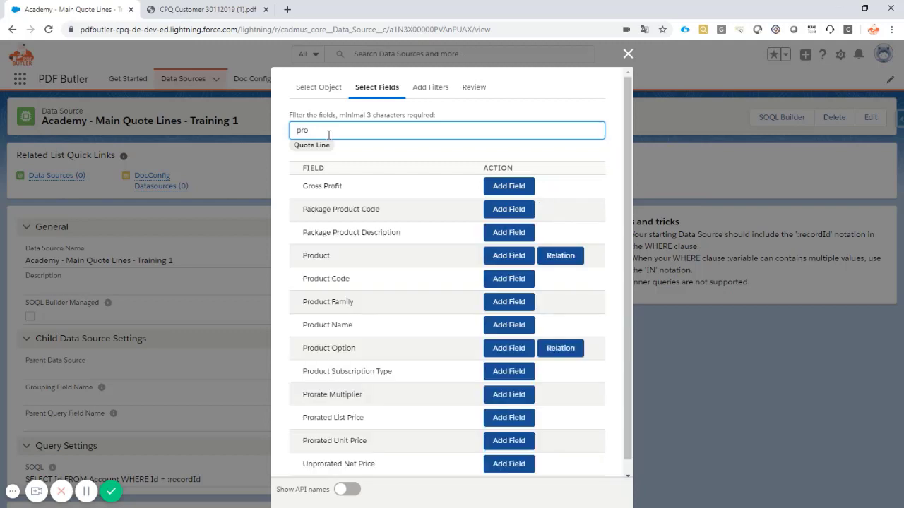
pyautogui.write('d')
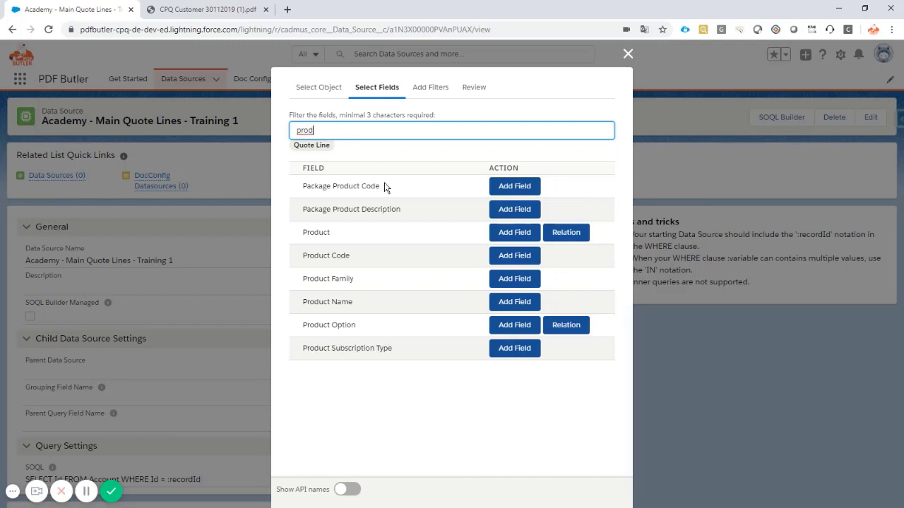
pyautogui.doubleClick(316, 233)
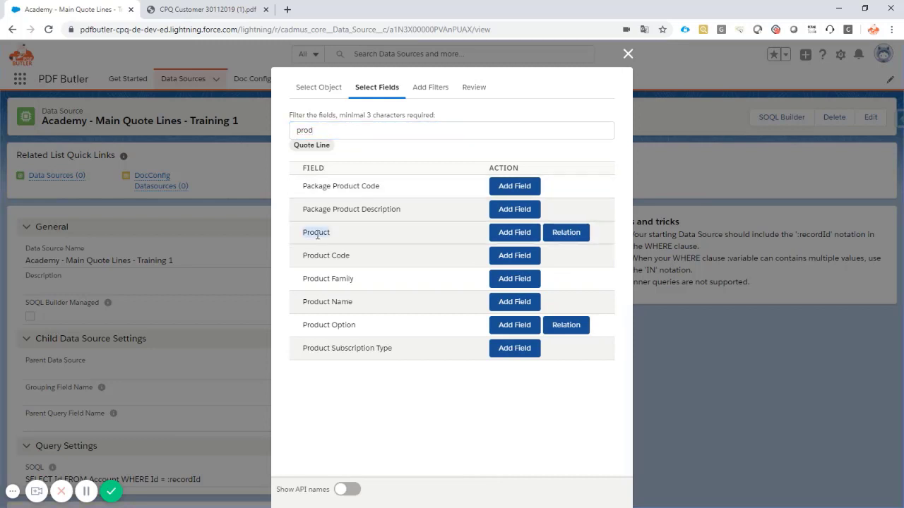
# Via the Product relation, add Product Name, Product Description Oneliner EN and Product Description EN.
pyautogui.click(569, 233)
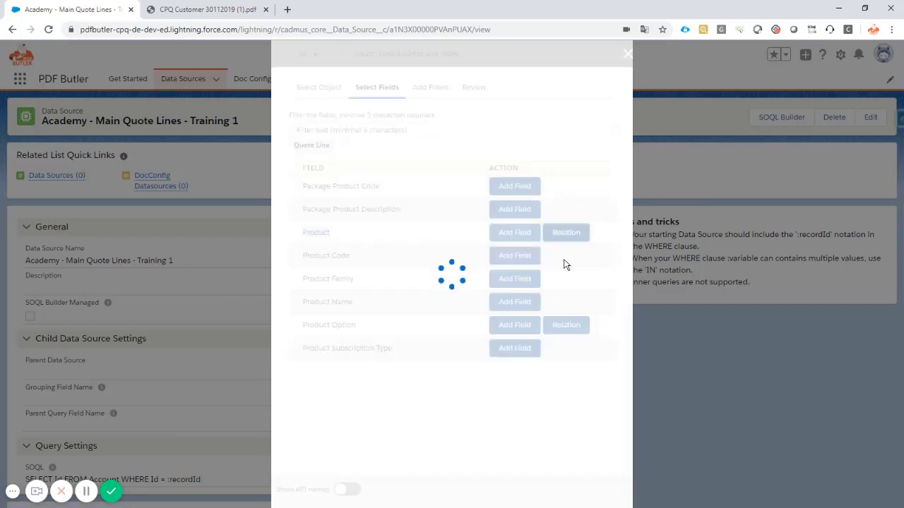
pyautogui.click(321, 128)
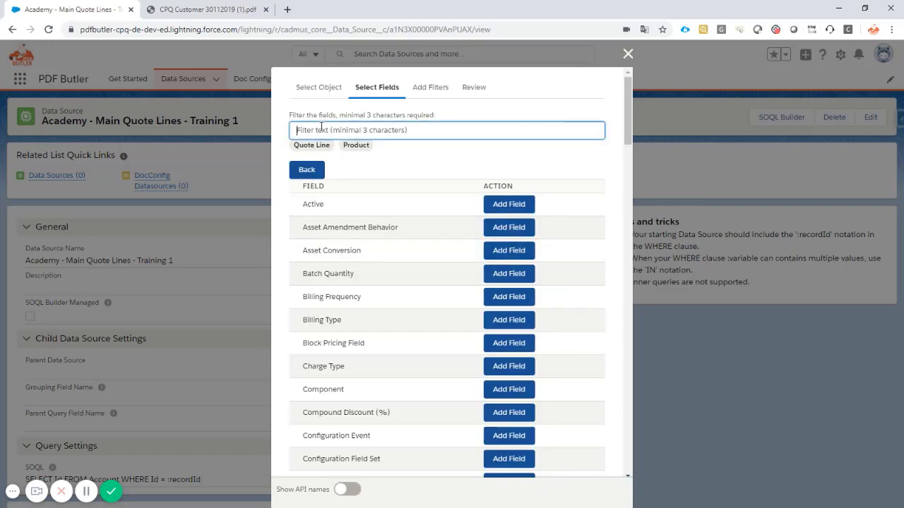
pyautogui.write('nam')
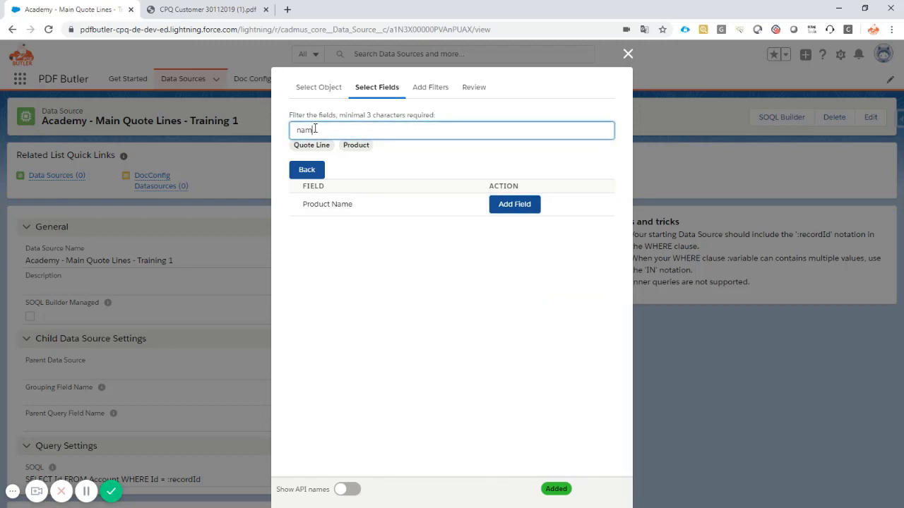
pyautogui.doubleClick(315, 128)
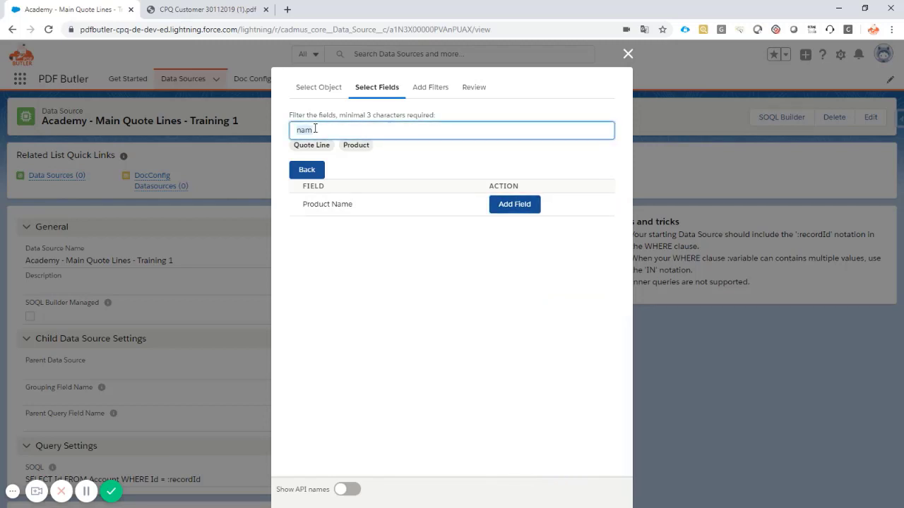
pyautogui.write('one')
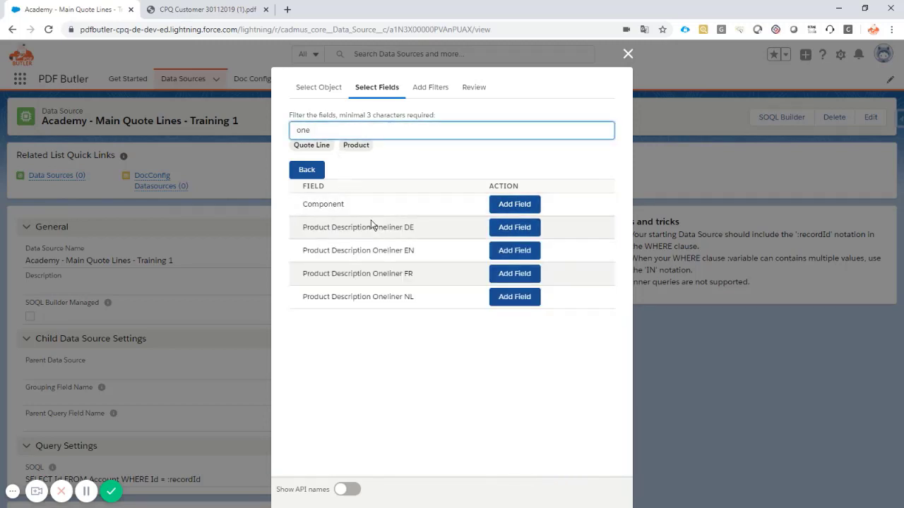
pyautogui.click(505, 253)
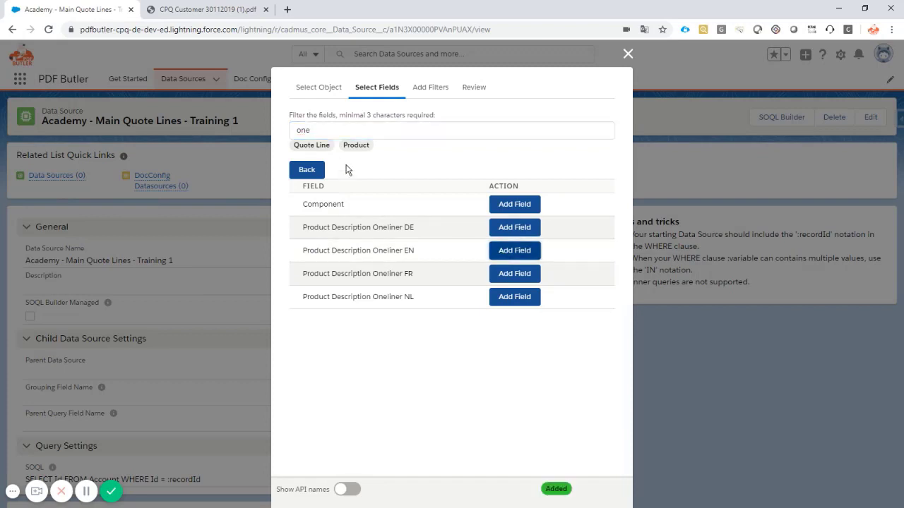
pyautogui.doubleClick(339, 129)
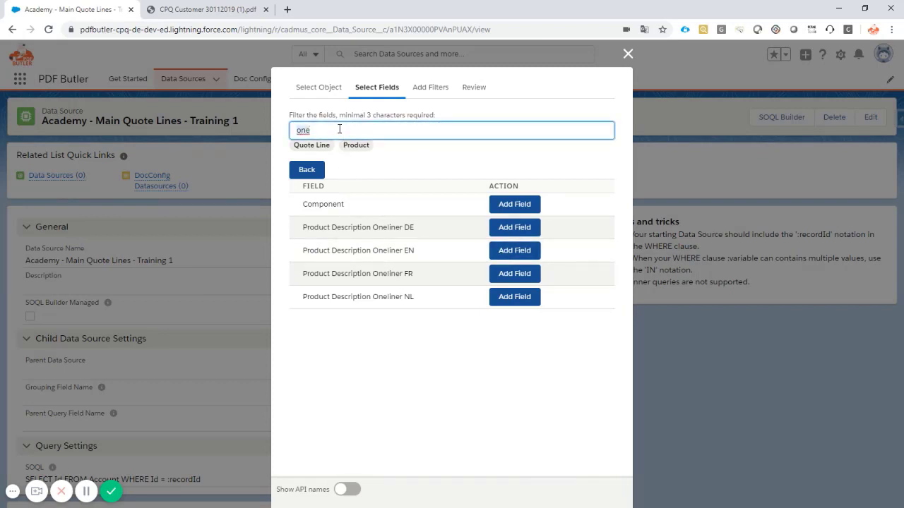
pyautogui.write('desc')
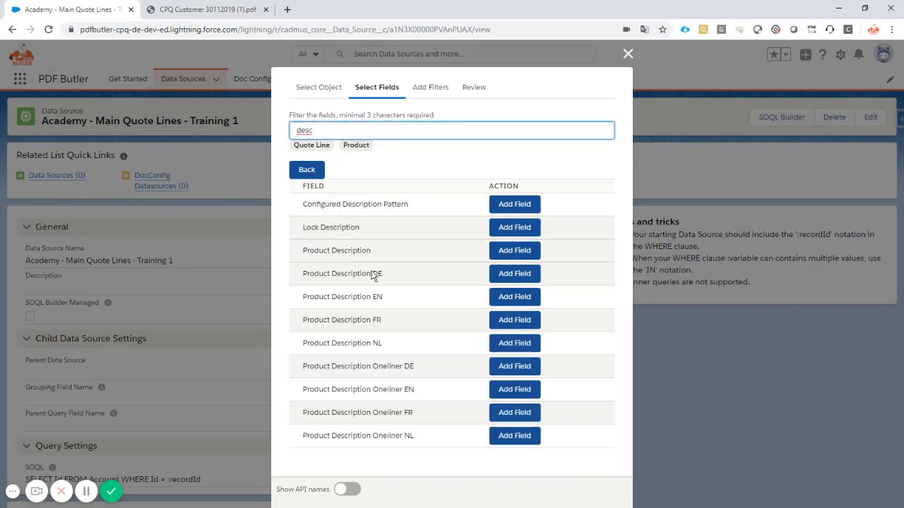
pyautogui.moveTo(303, 297); pyautogui.dragTo(371, 297)
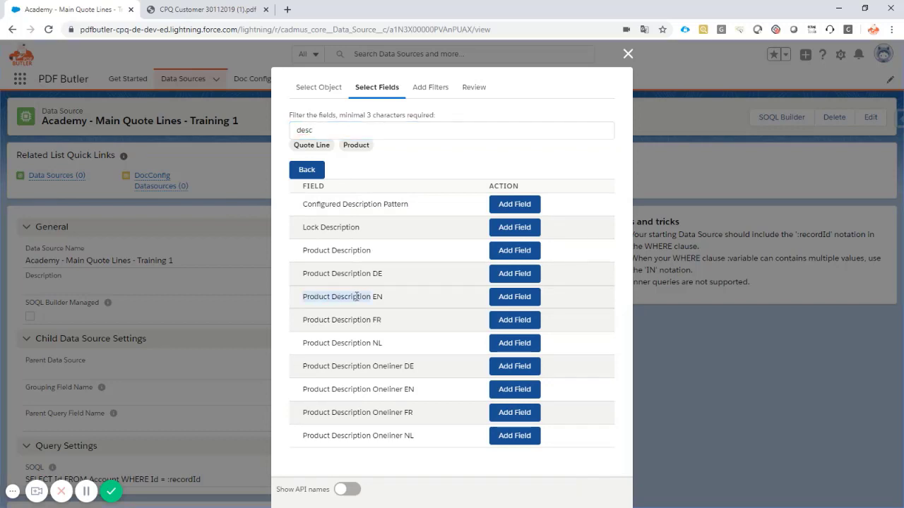
pyautogui.click(502, 298)
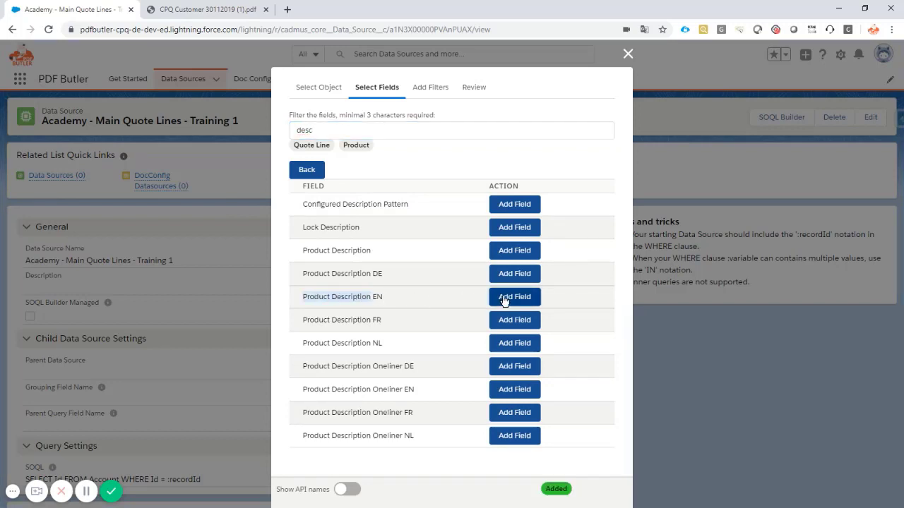
pyautogui.click(430, 88)
# Add the filter Quote = recordId.
pyautogui.click(341, 163)
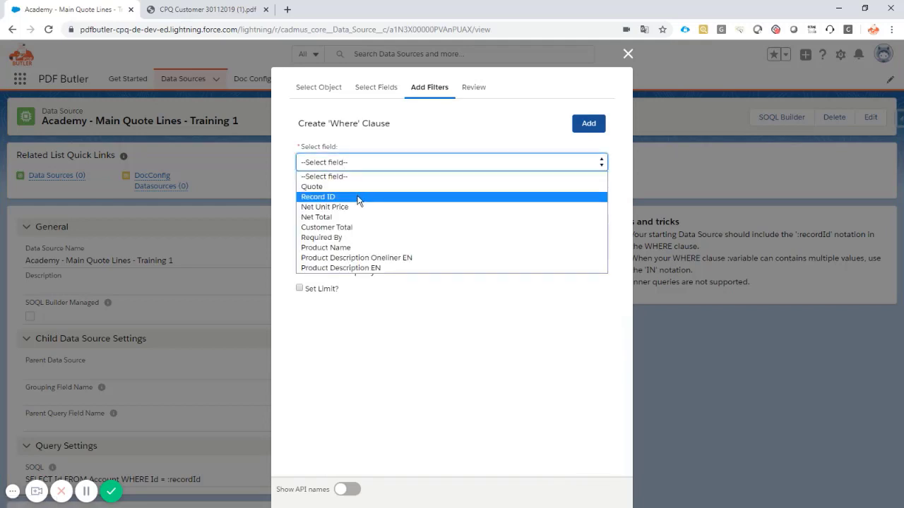
pyautogui.click(362, 188)
pyautogui.click(348, 193)
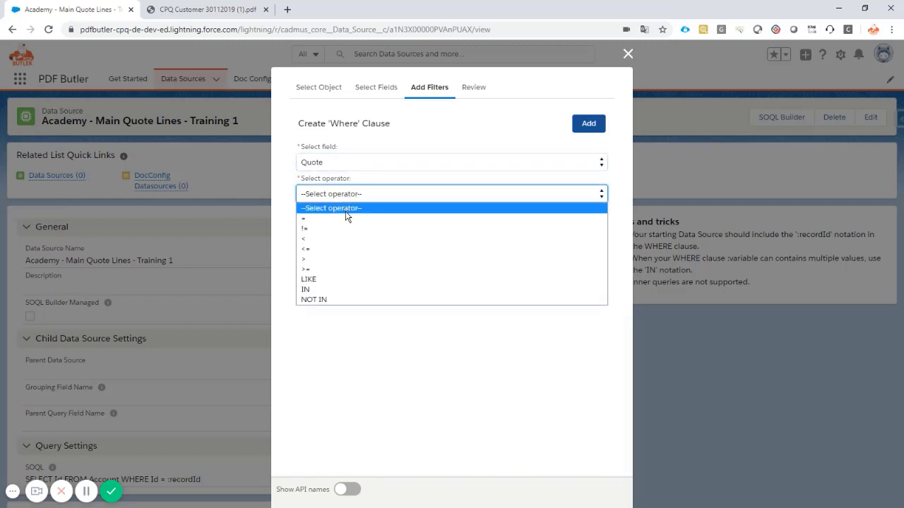
pyautogui.click(347, 216)
pyautogui.doubleClick(341, 233)
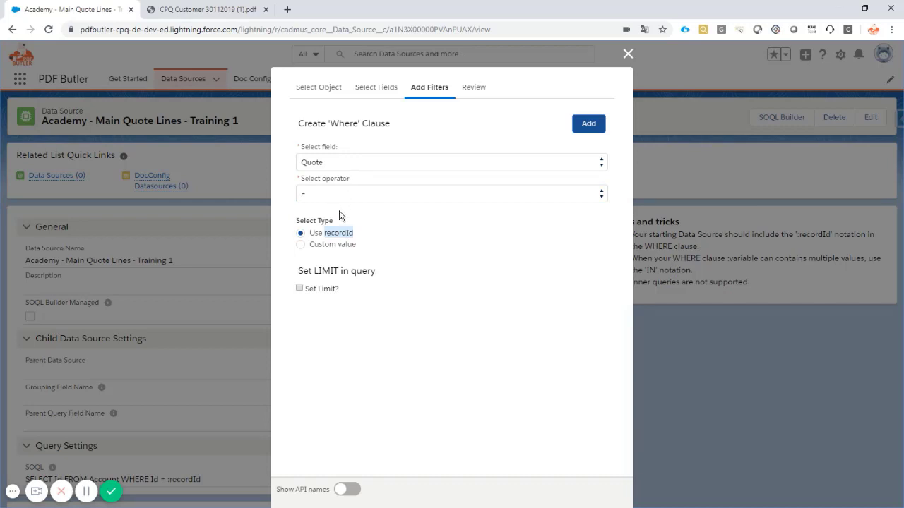
pyautogui.click(599, 125)
# Add the filter Required By = custom value.
pyautogui.click(356, 163)
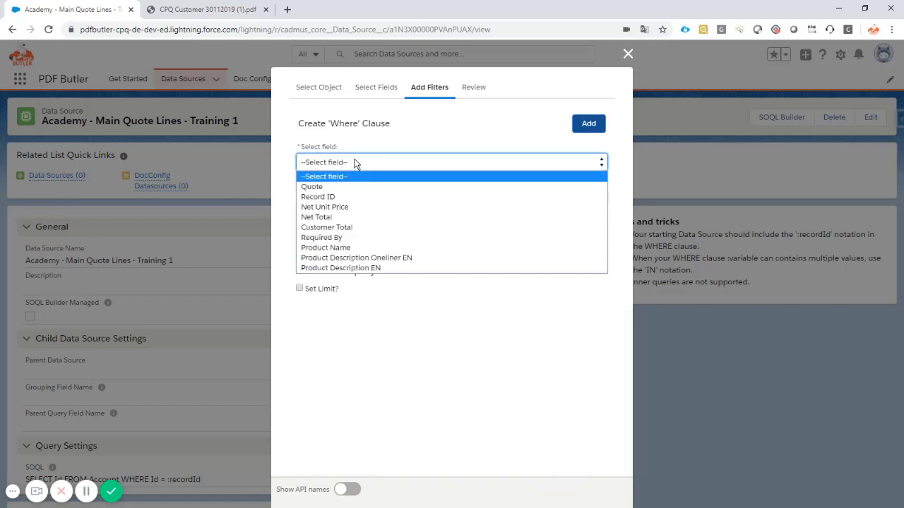
pyautogui.click(389, 237)
pyautogui.click(371, 196)
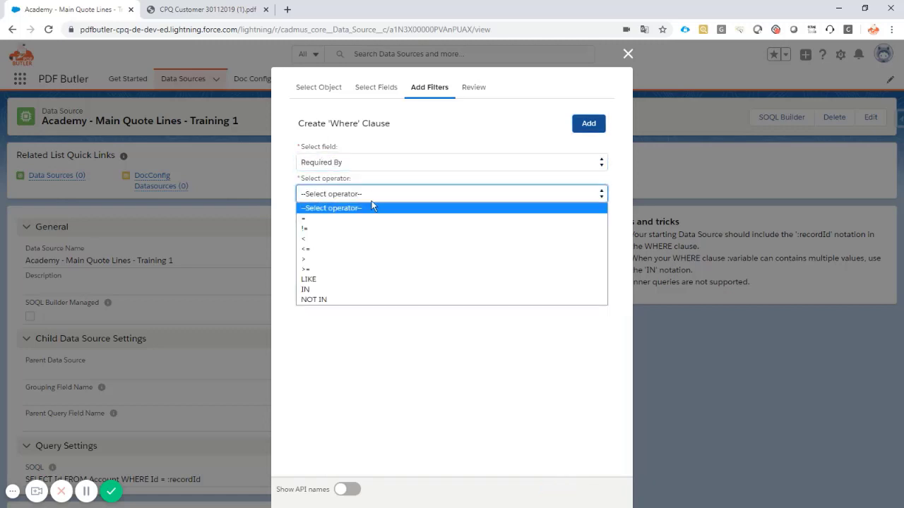
pyautogui.click(370, 219)
pyautogui.click(349, 245)
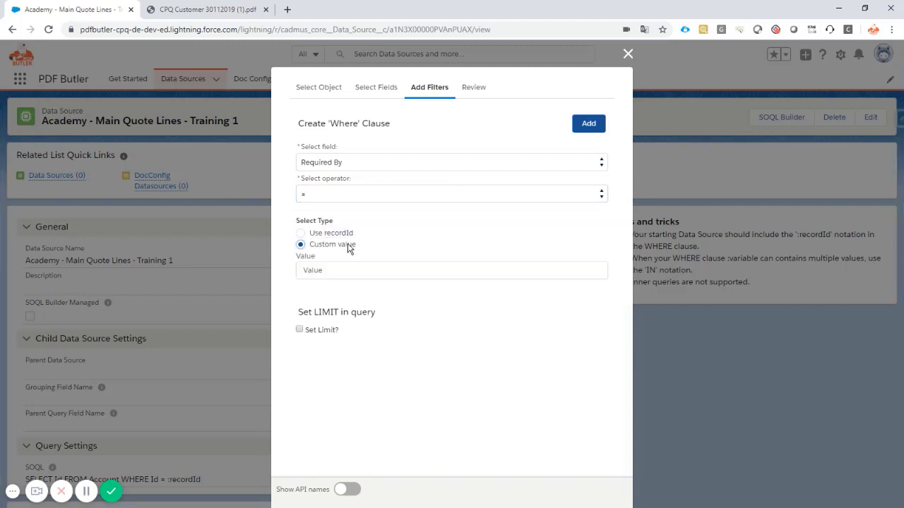
pyautogui.click(585, 122)
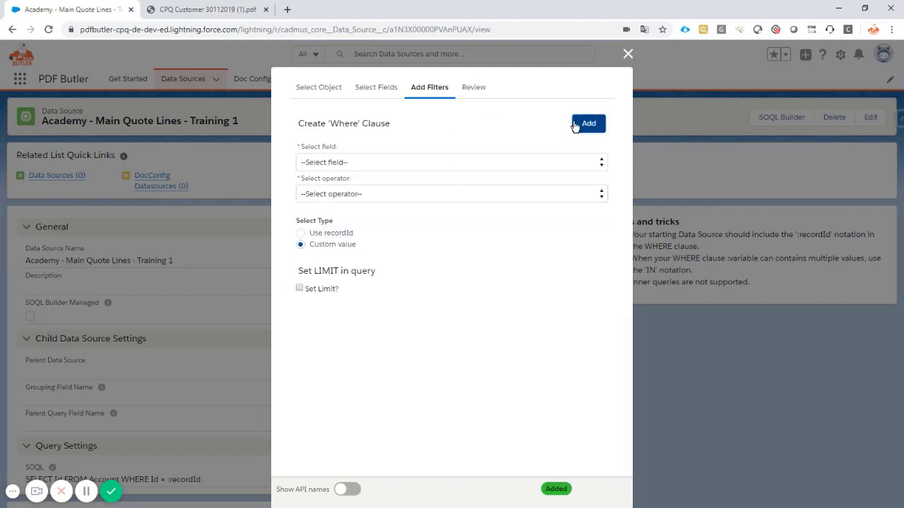
# Review the generated SOQL with Quote = :recordId and empty Required By, and save the query.
pyautogui.click(483, 90)
pyautogui.scroll(-3, 473, 180)
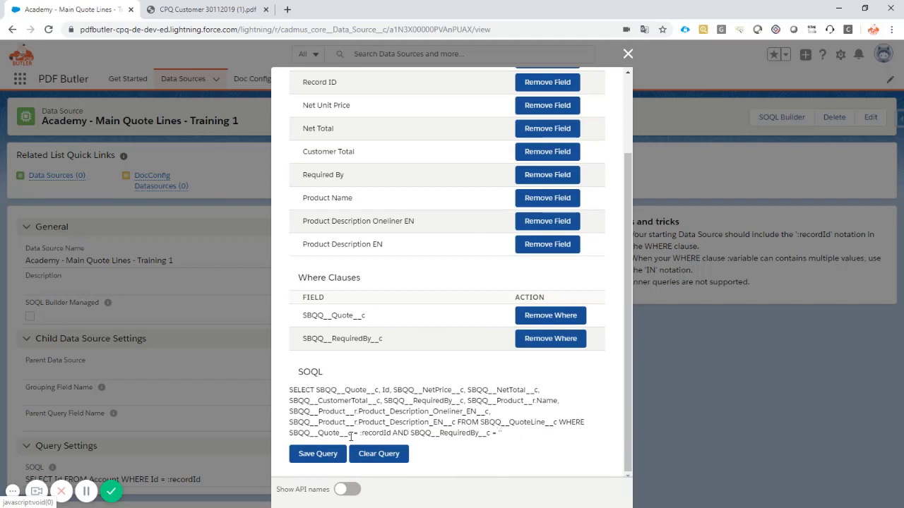
pyautogui.moveTo(305, 433); pyautogui.dragTo(511, 437)
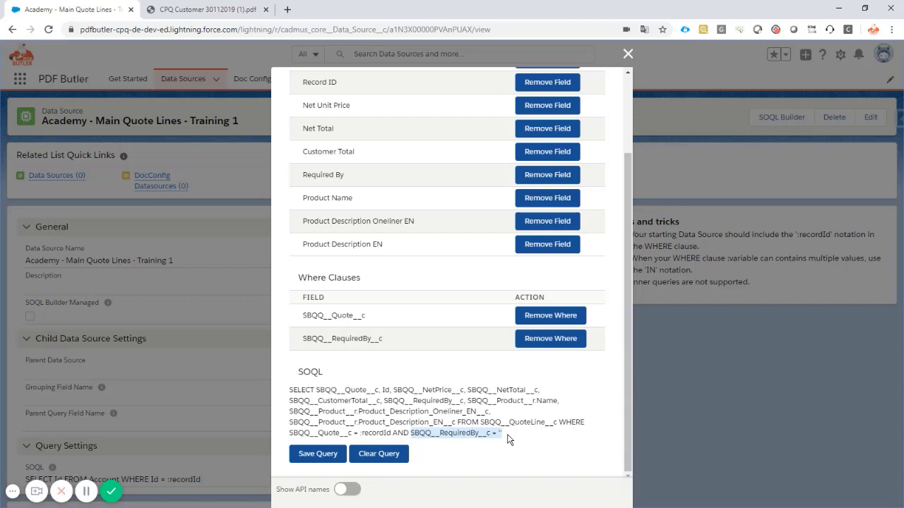
pyautogui.click(319, 454)
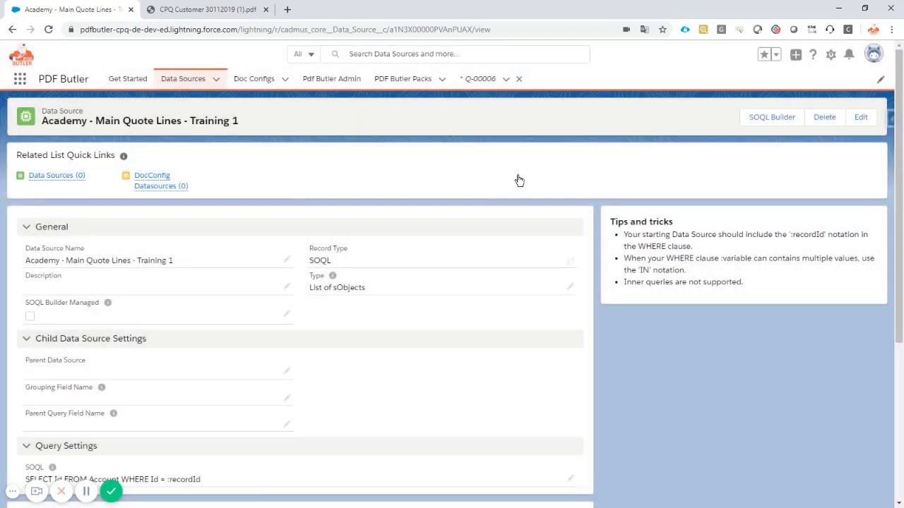
# Inspect Q-00006's lines QL-0000120, QL-0000122 and the Entertainment Pack product, checking Required By links.
pyautogui.click(483, 80)
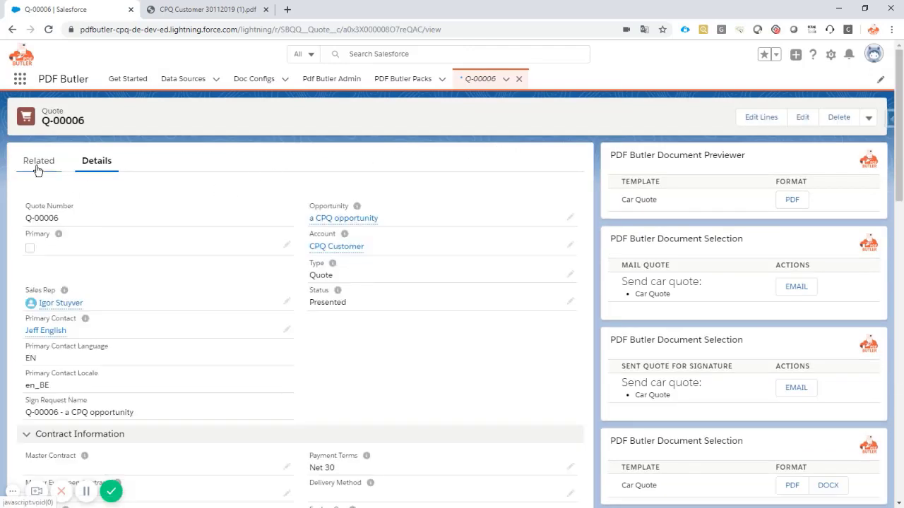
pyautogui.click(32, 164)
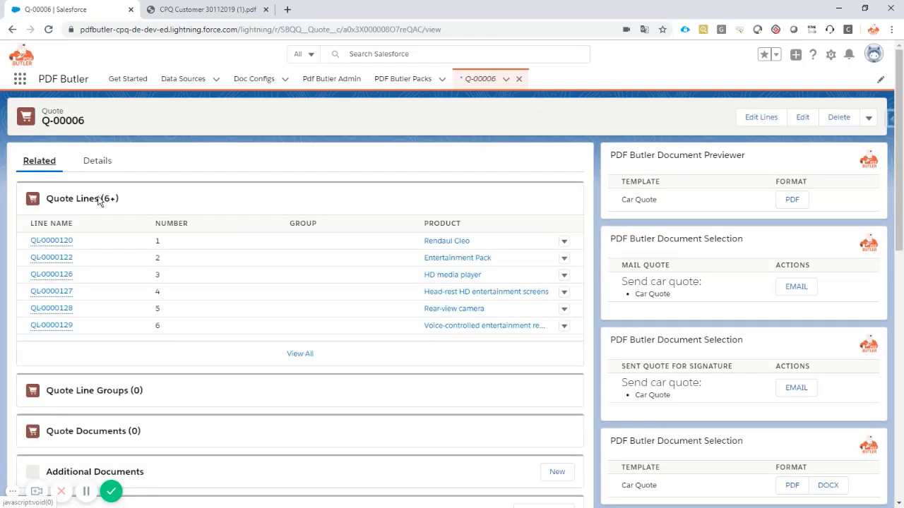
pyautogui.moveTo(51, 242)
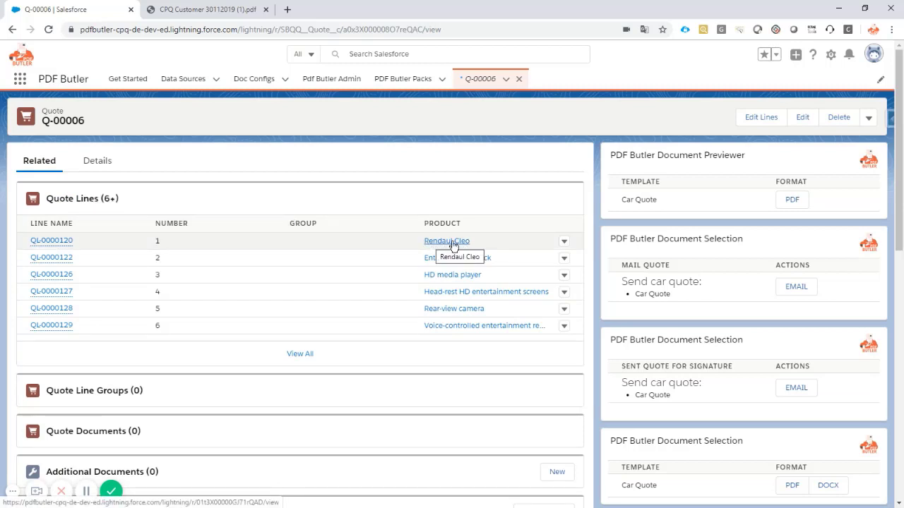
pyautogui.click(67, 241)
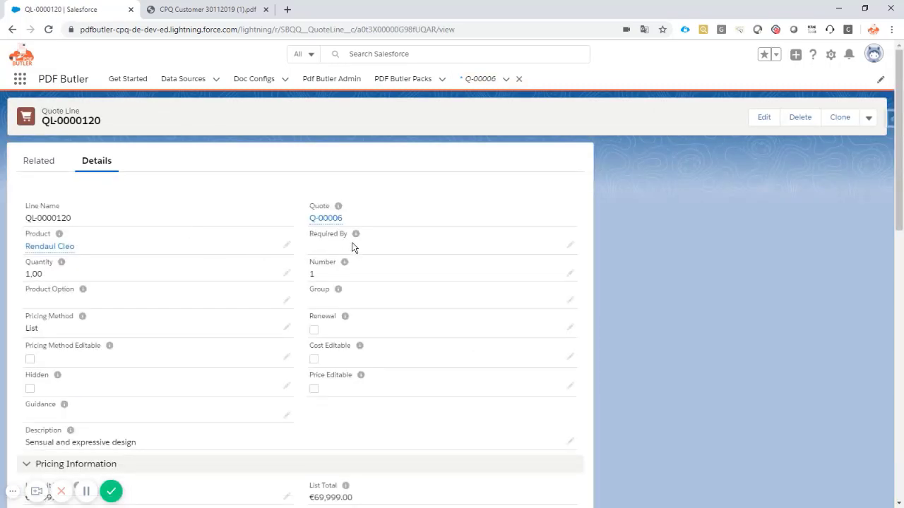
pyautogui.click(12, 31)
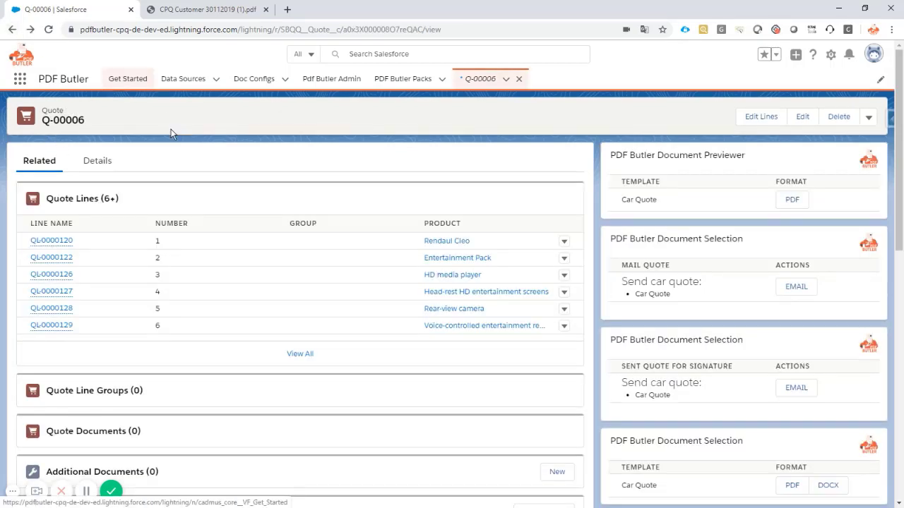
pyautogui.click(457, 258)
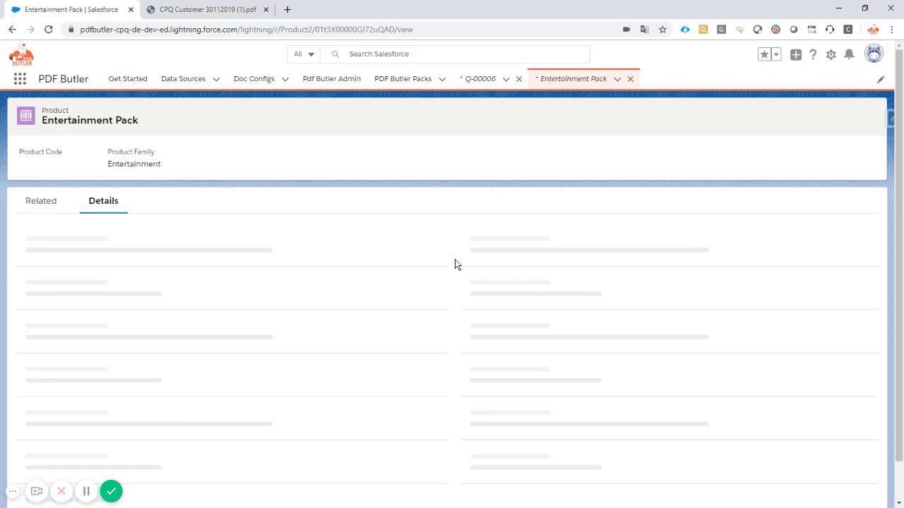
pyautogui.click(12, 29)
pyautogui.click(44, 258)
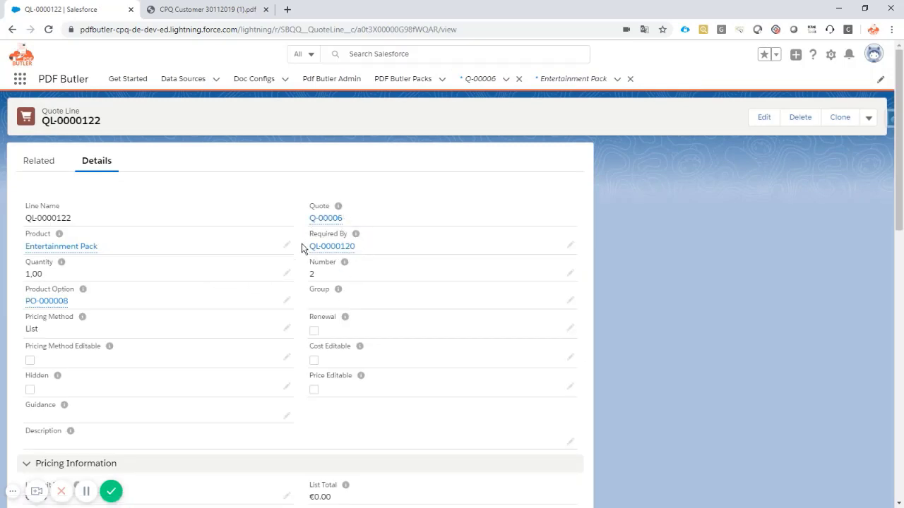
pyautogui.click(333, 251)
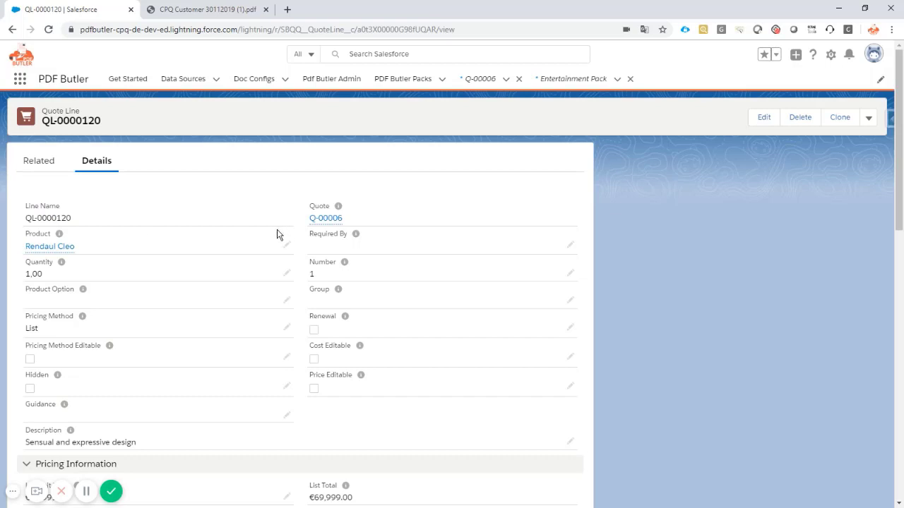
pyautogui.click(315, 218)
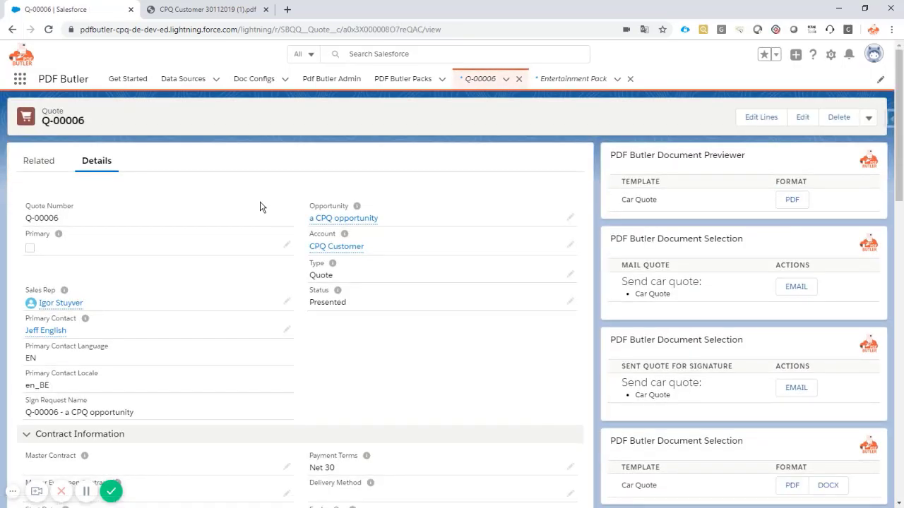
# Open the Academy - CPQ training 1 doc config in PDF Butler, expand Doc Config Documents, return to Word.
pyautogui.click(286, 82)
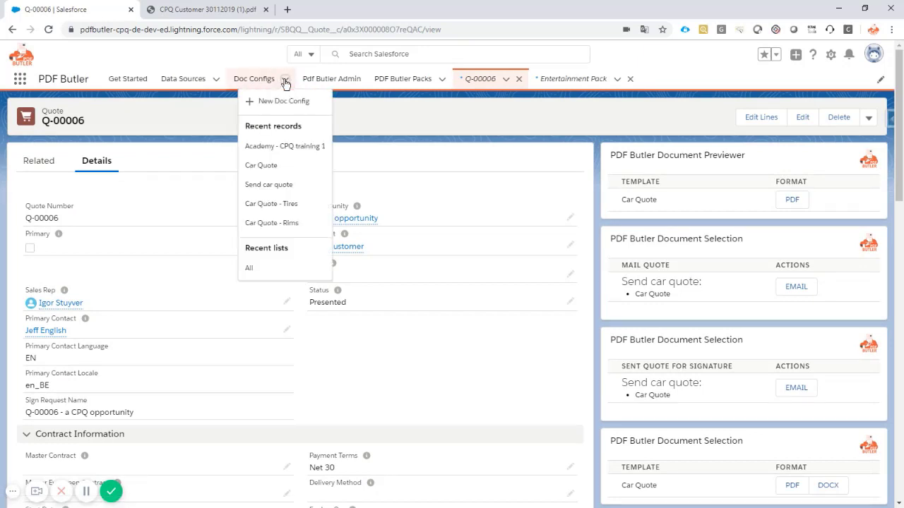
pyautogui.click(308, 148)
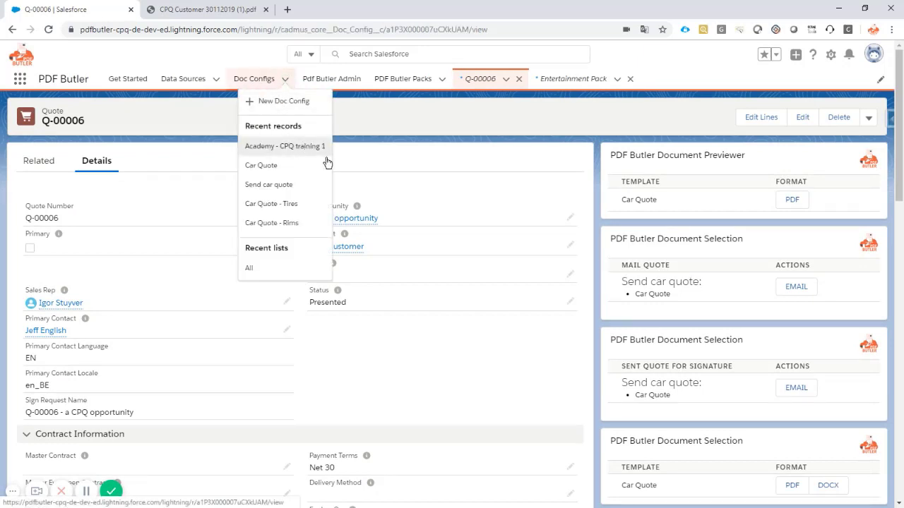
pyautogui.click(75, 419)
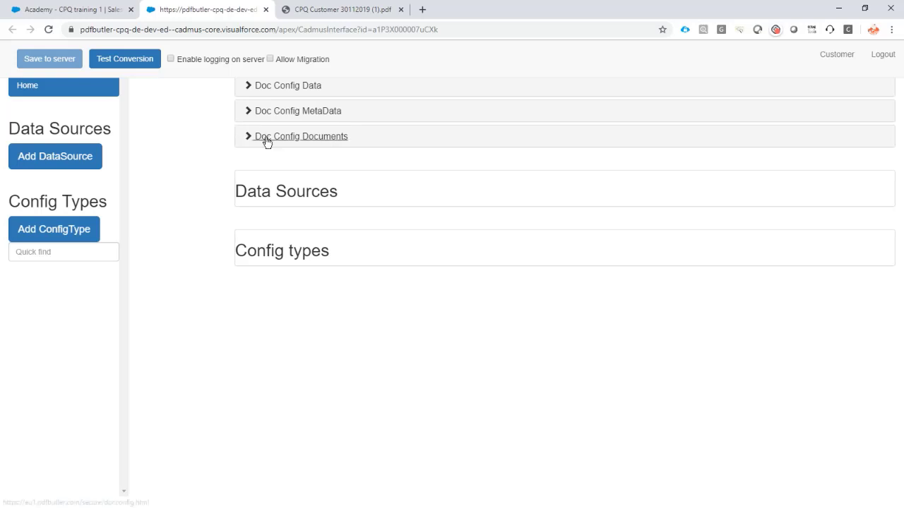
pyautogui.click(265, 137)
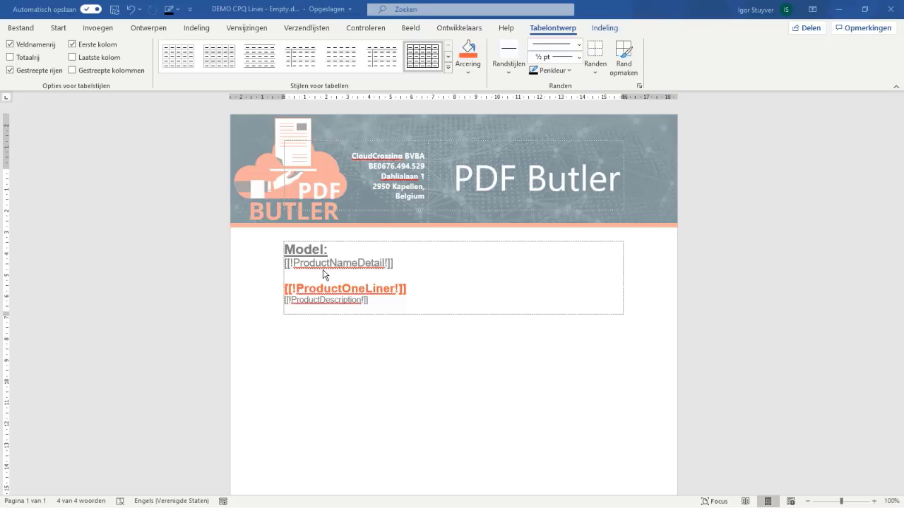
pyautogui.hotkey('ctrl', 'a')
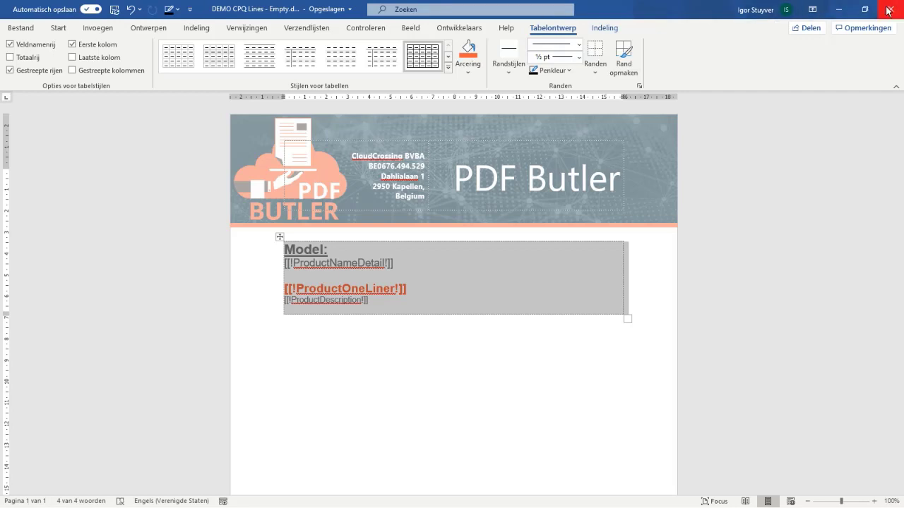
pyautogui.click(20, 30)
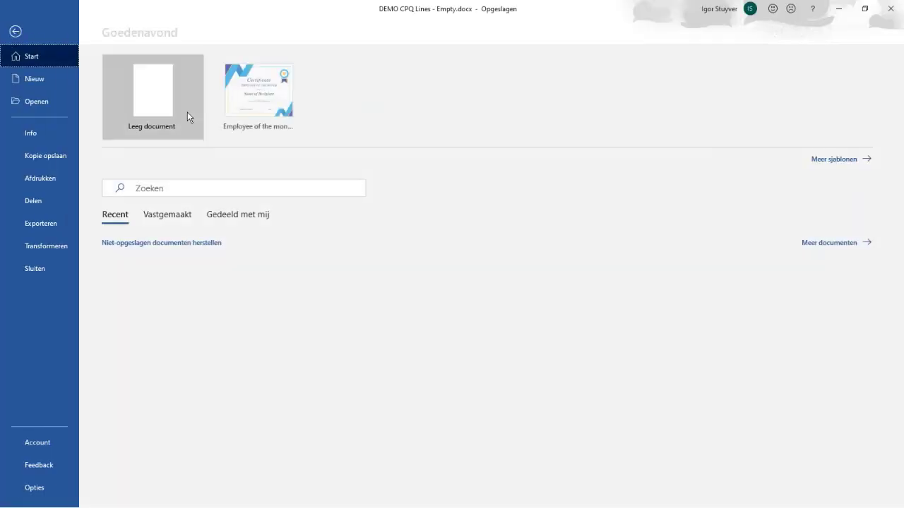
pyautogui.click(43, 136)
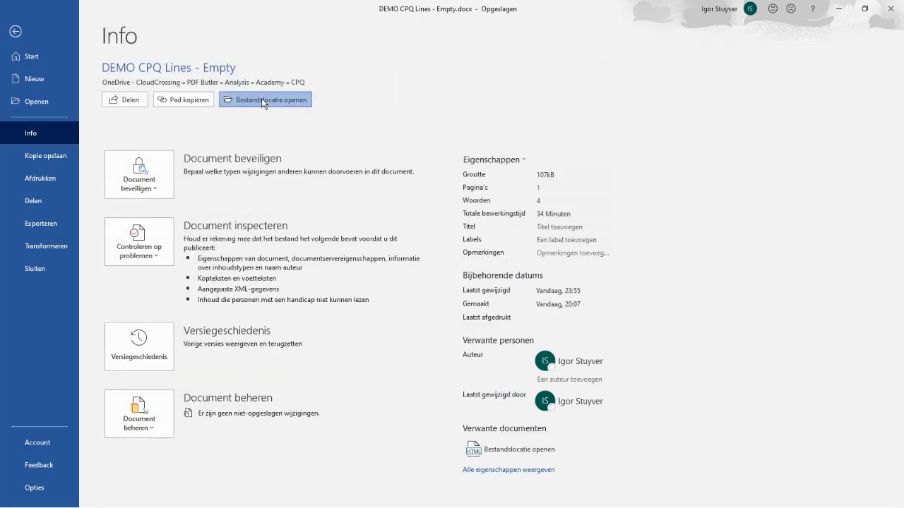
pyautogui.click(183, 100)
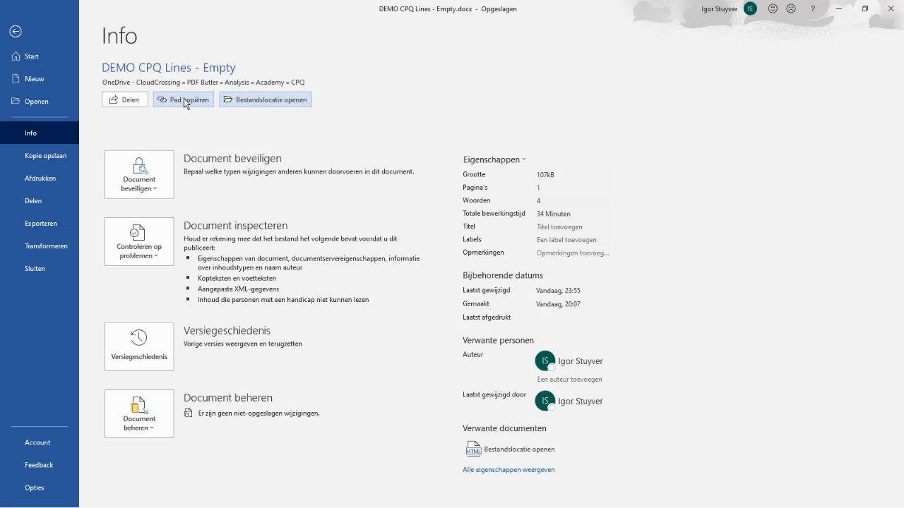
pyautogui.press('Escape')
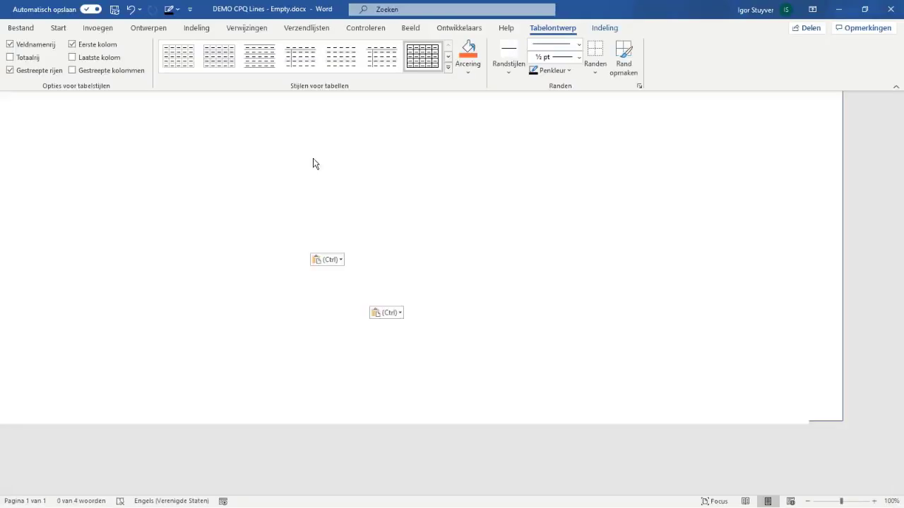
pyautogui.hotkey('alt', 'Tab')
pyautogui.click(290, 201)
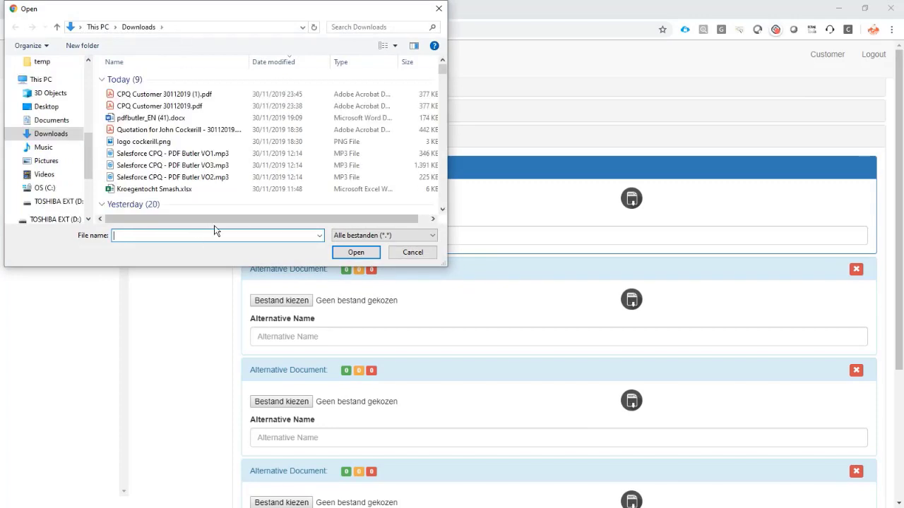
pyautogui.hotkey('ctrl', 'v')
pyautogui.click(360, 254)
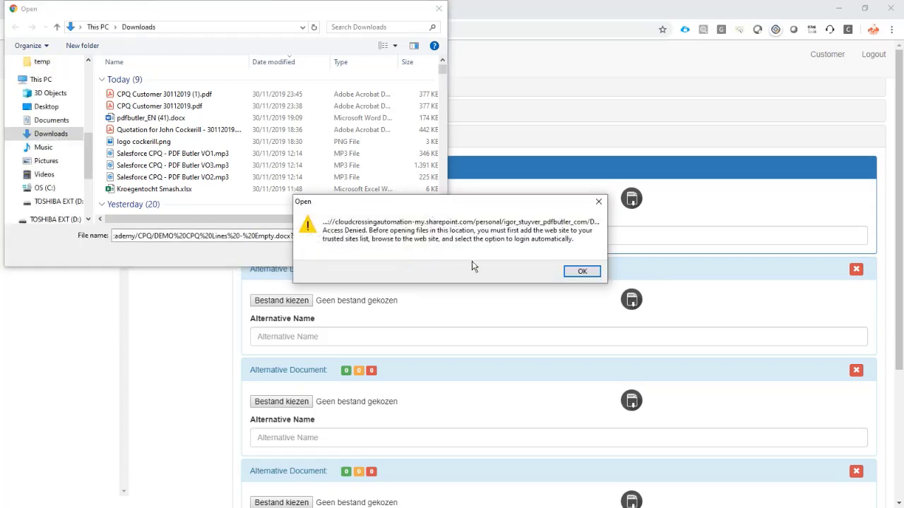
pyautogui.click(579, 272)
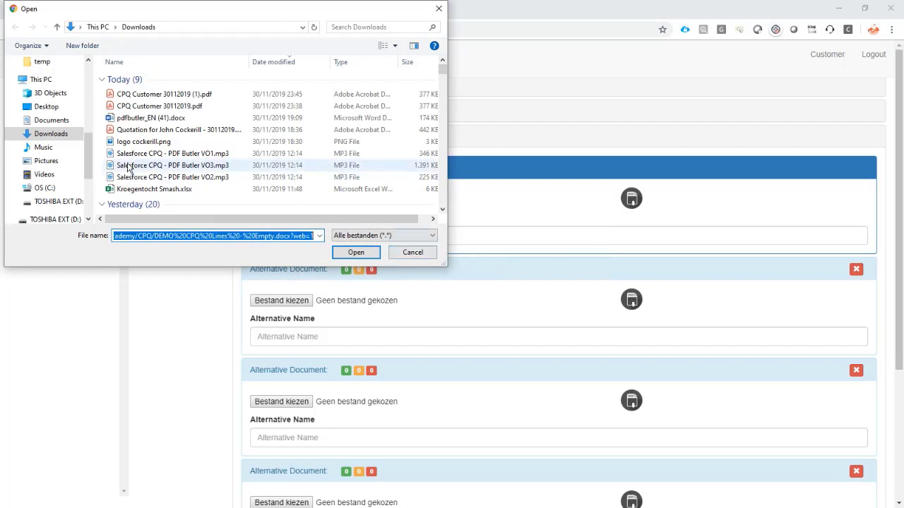
pyautogui.click(413, 255)
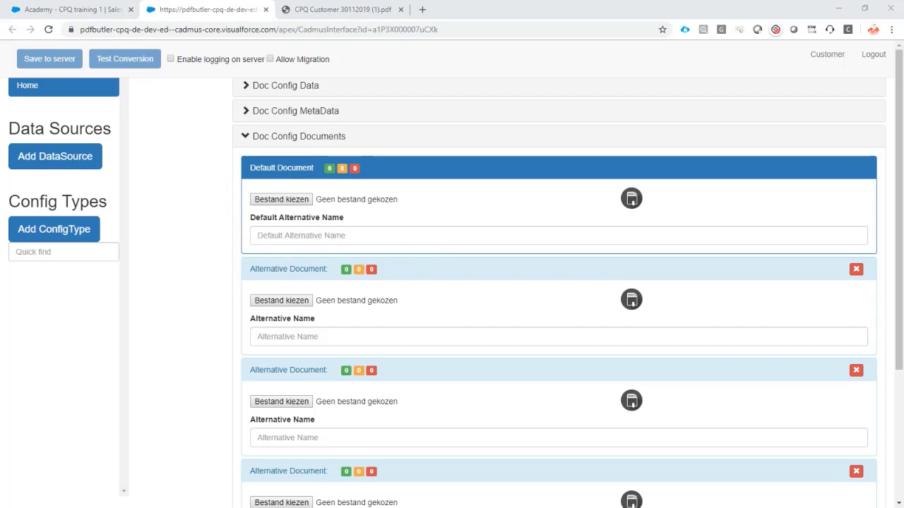
# Save a copy of the DEMO CPQ Lines - Empty.docx template into the Downloads folder.
pyautogui.hotkey('alt', 'Tab')
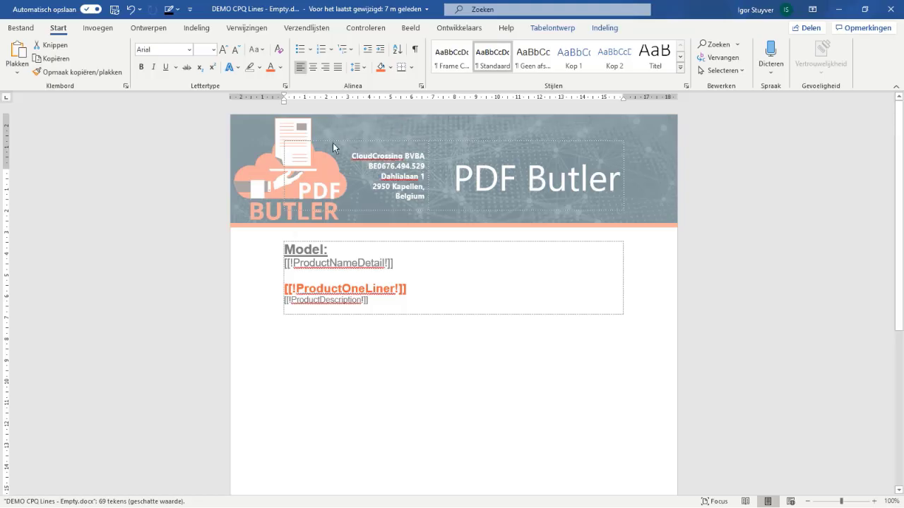
pyautogui.click(11, 27)
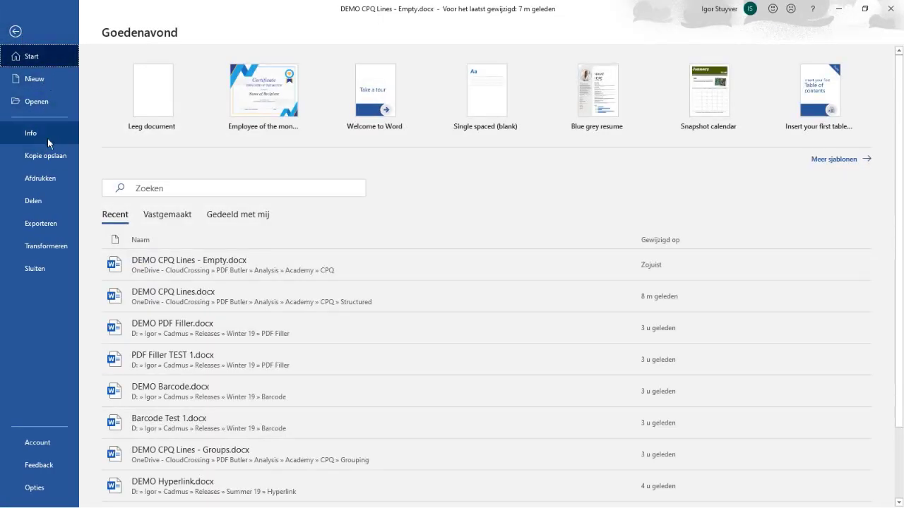
pyautogui.click(57, 155)
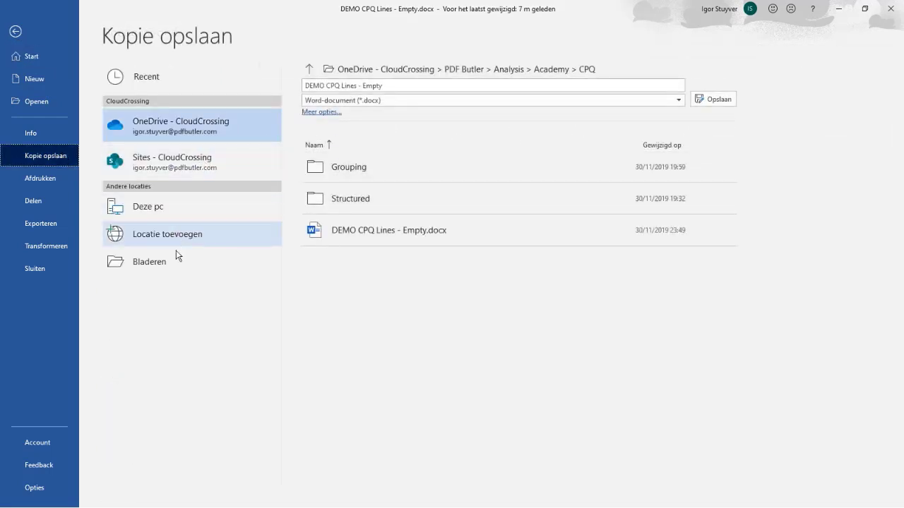
pyautogui.click(315, 113)
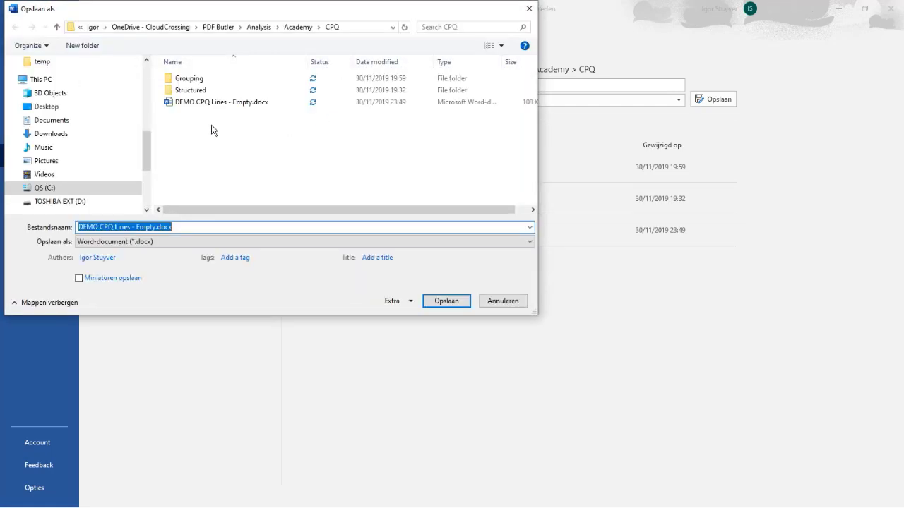
pyautogui.scroll(6, 126, 129)
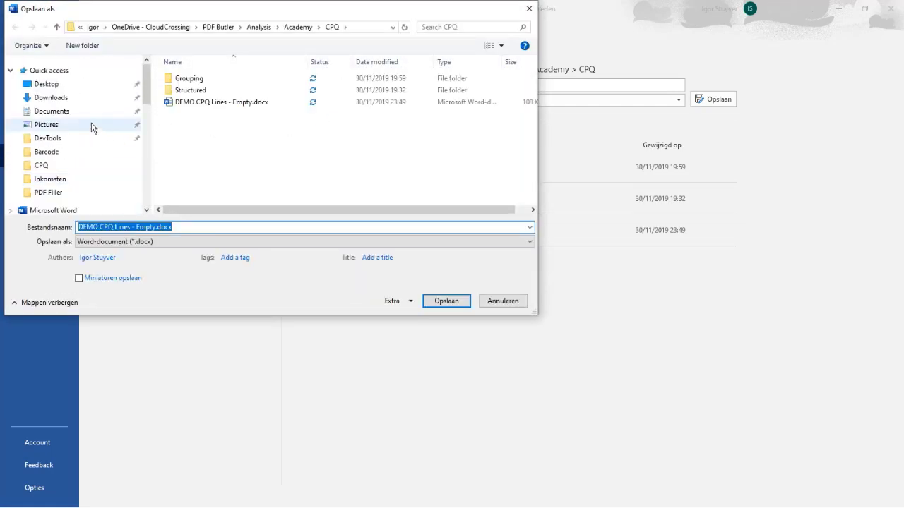
pyautogui.click(51, 98)
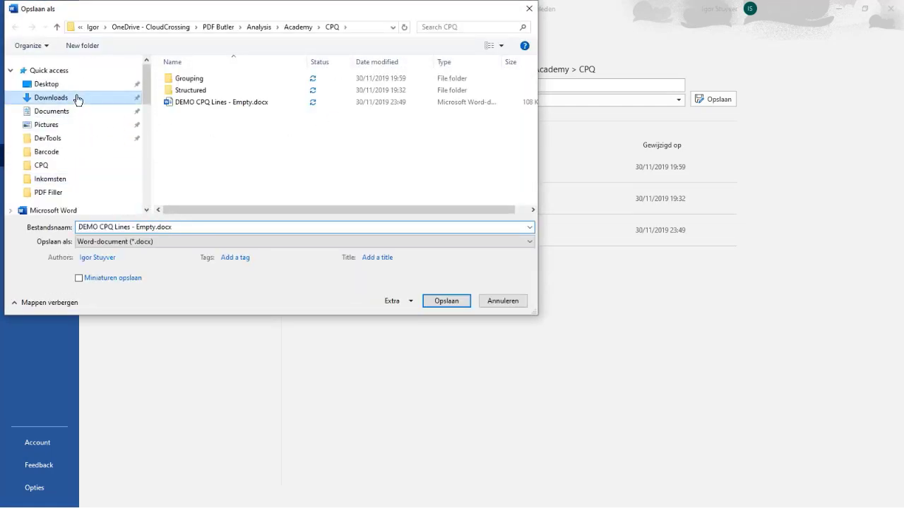
pyautogui.click(449, 304)
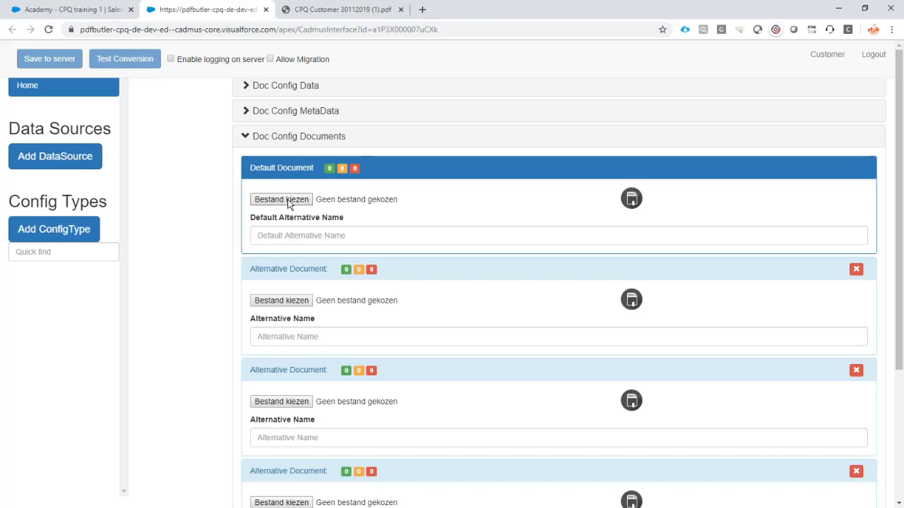
# Upload DEMO CPQ Lines - Empty.docx as the default document and save, dismissing the missing-name error.
pyautogui.click(293, 200)
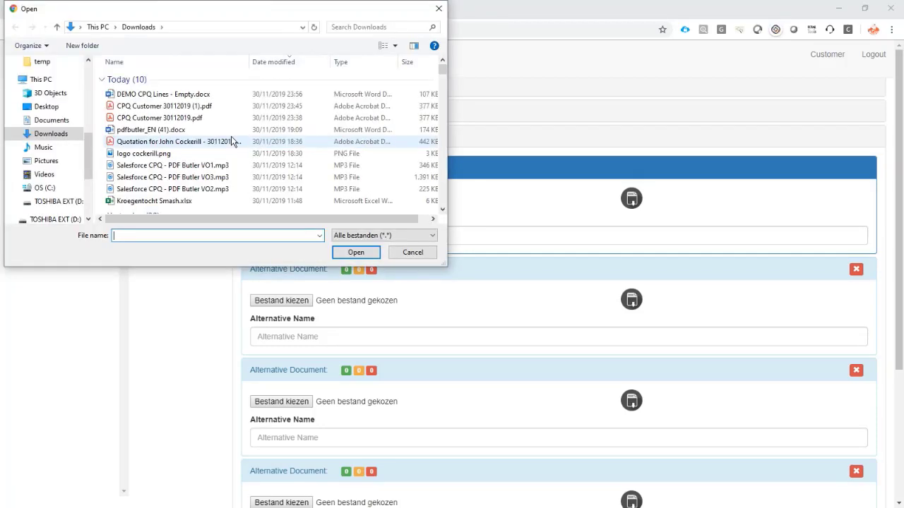
pyautogui.click(188, 95)
pyautogui.doubleClick(189, 95)
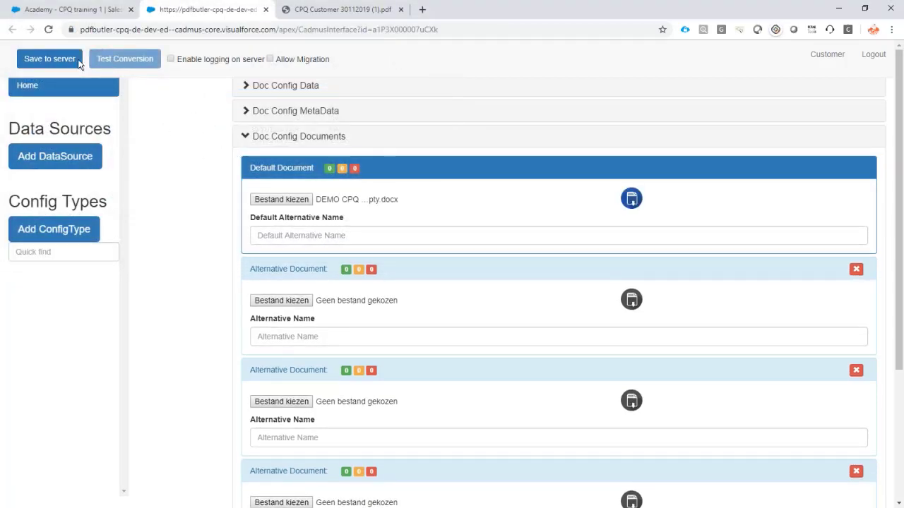
pyautogui.click(70, 61)
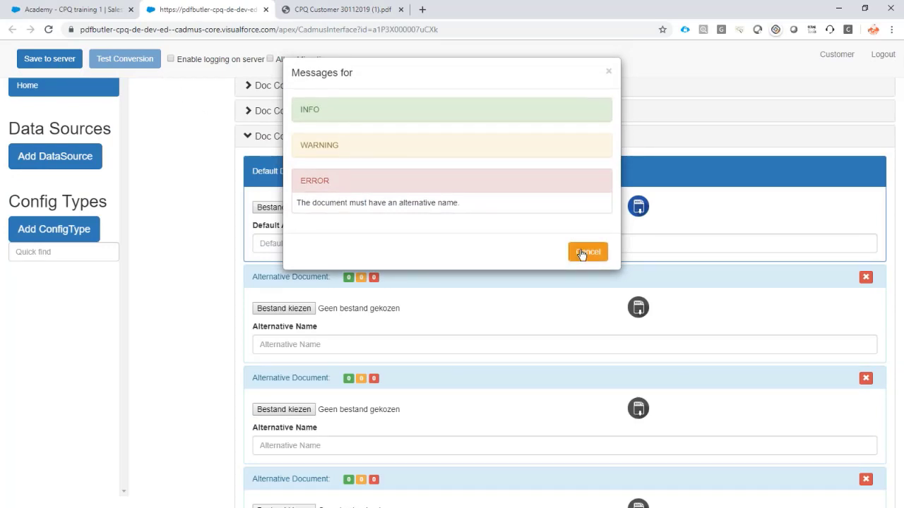
pyautogui.click(584, 251)
# Set the Default Alternative Name to EN and save the doc config to the server.
pyautogui.click(344, 243)
pyautogui.write('v')
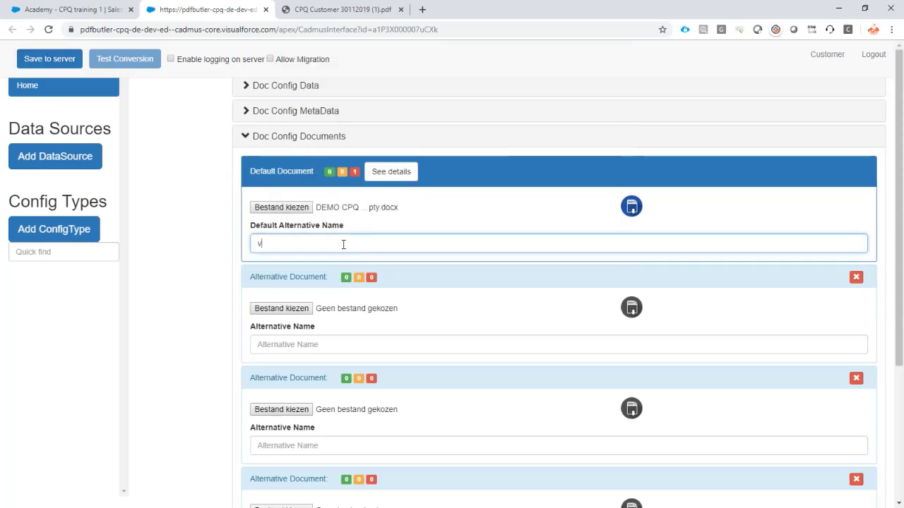
pyautogui.press('BackSpace')
pyautogui.write('EN')
pyautogui.click(41, 61)
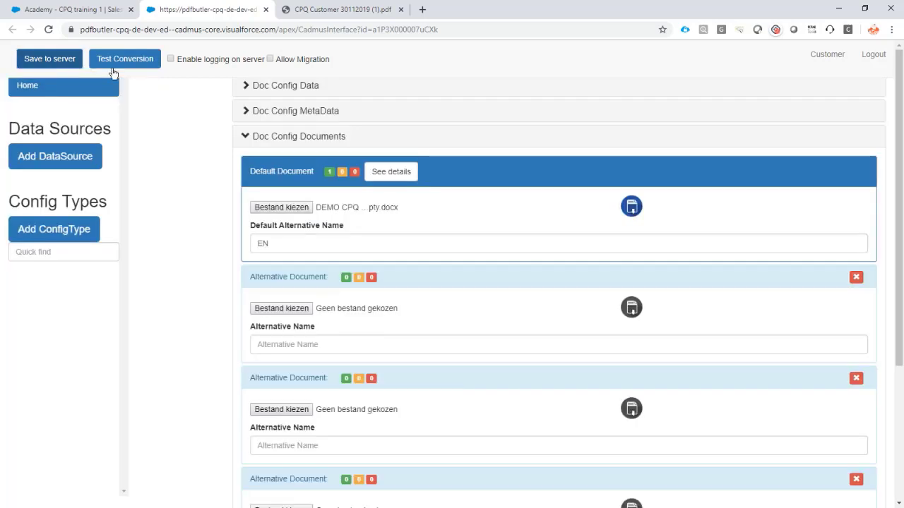
# Add Academy - Main Quote Lines - Training 1 as a Doc Config data source and begin a new config type.
pyautogui.click(56, 159)
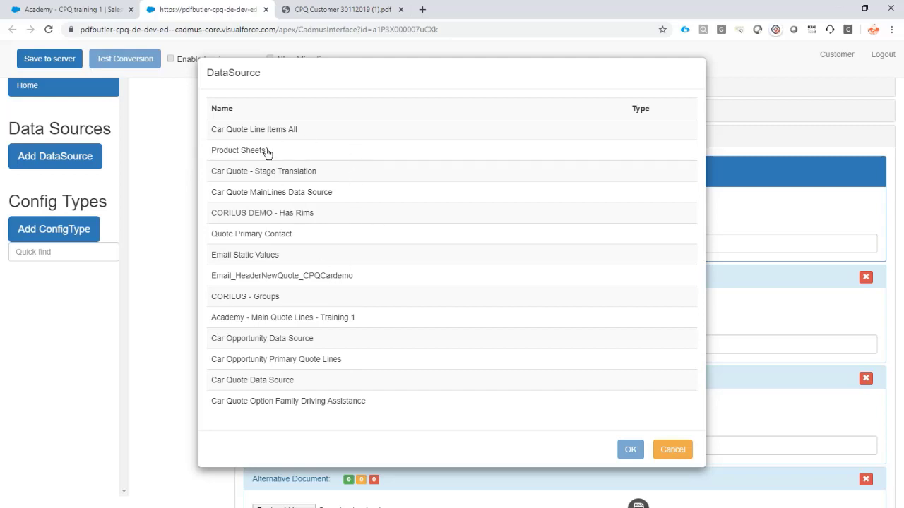
pyautogui.click(279, 318)
pyautogui.scroll(-1, 438, 264)
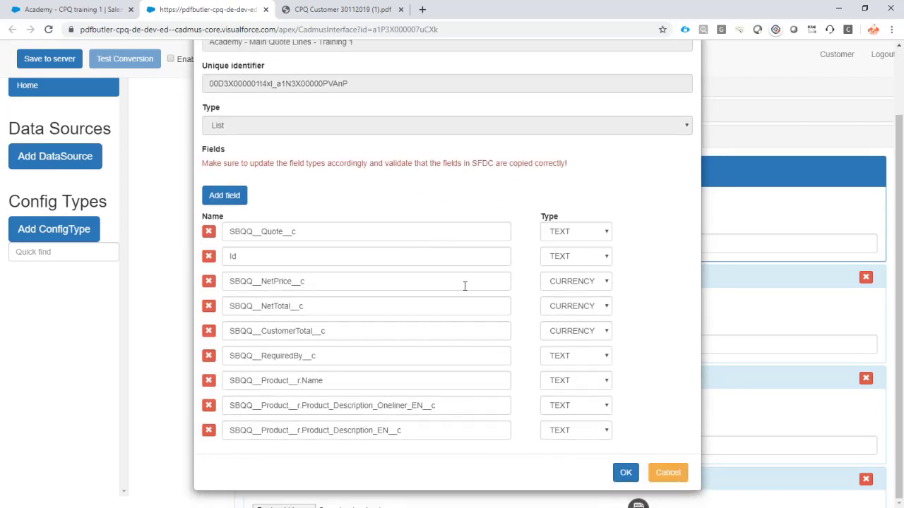
pyautogui.click(625, 472)
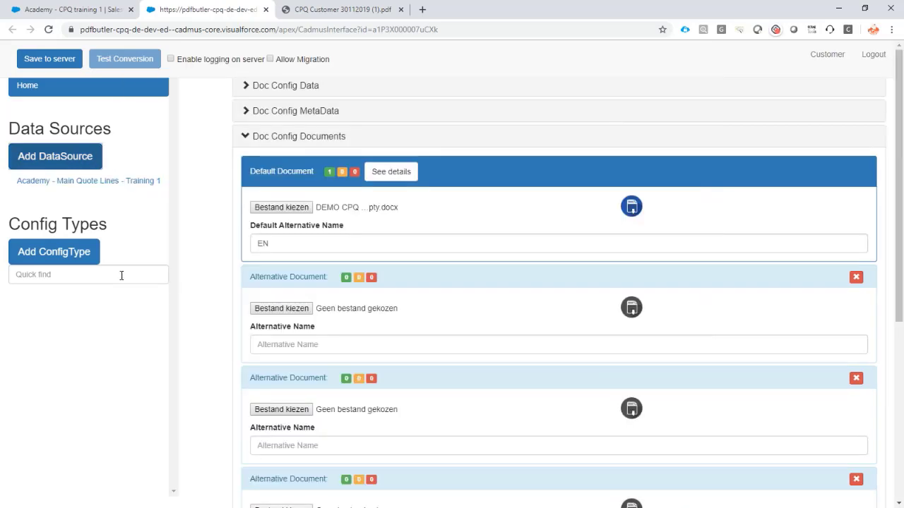
pyautogui.click(63, 253)
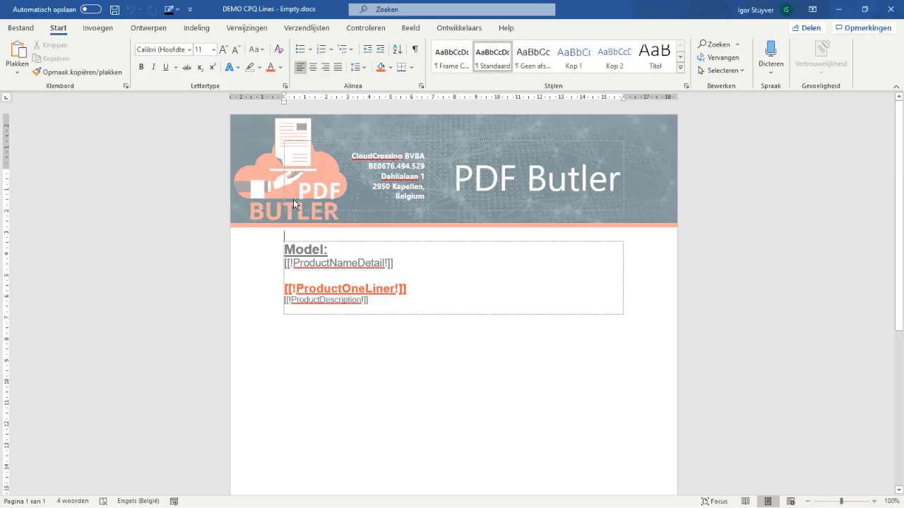
pyautogui.doubleClick(334, 263)
pyautogui.hotkey('ctrl', 'c')
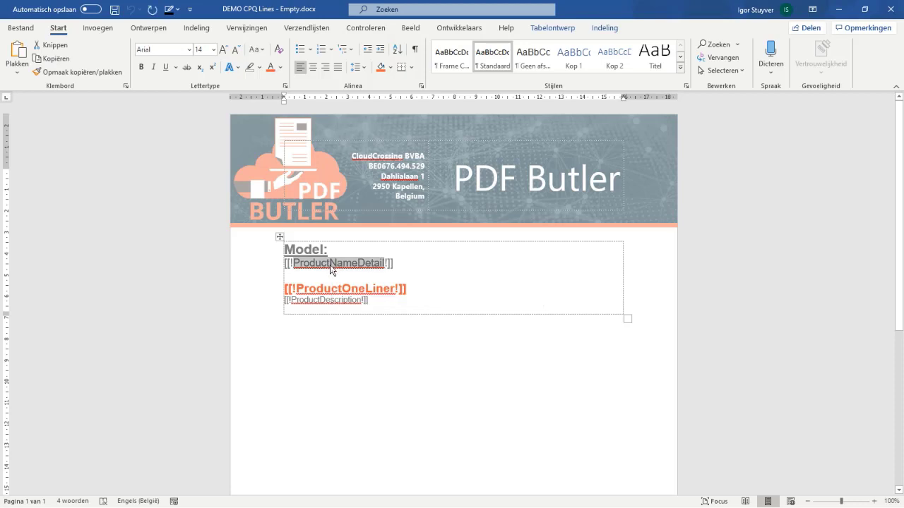
pyautogui.click(281, 238)
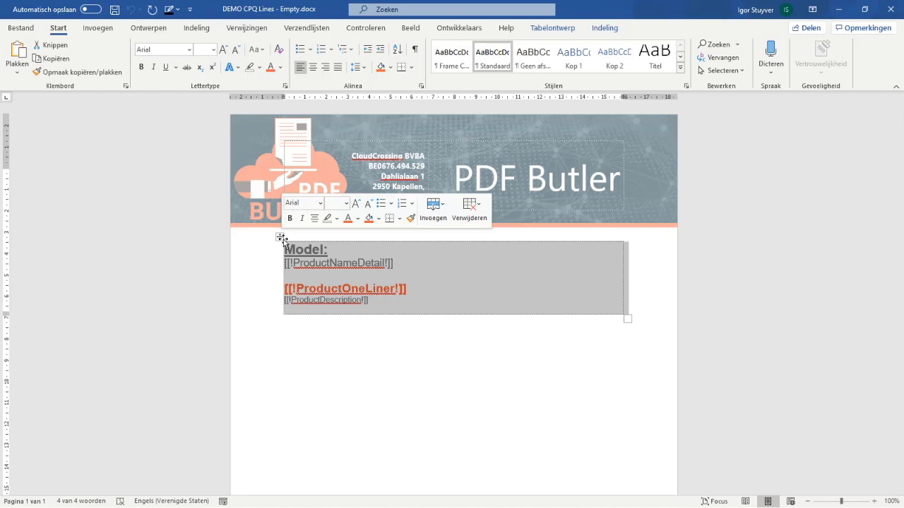
pyautogui.click(284, 243)
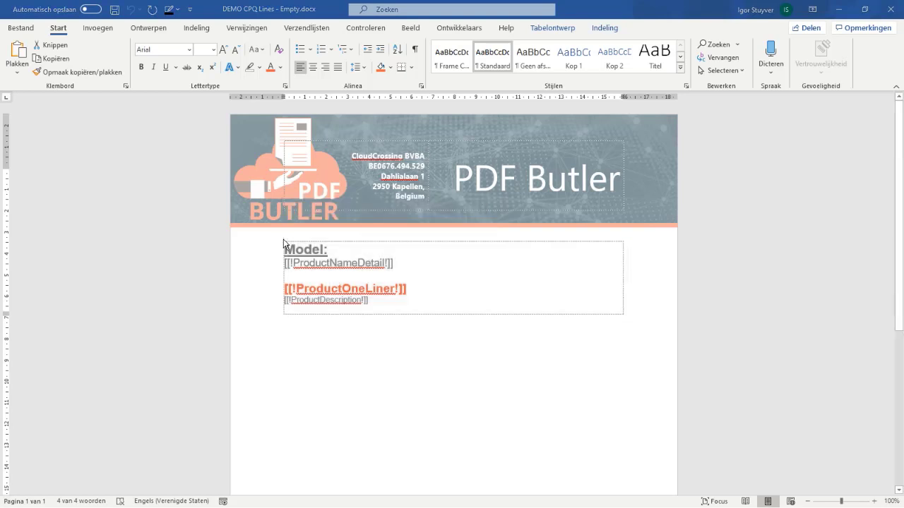
# Name the new config type 'Table ProductNameDetail'.
pyautogui.hotkey('alt', 'Tab')
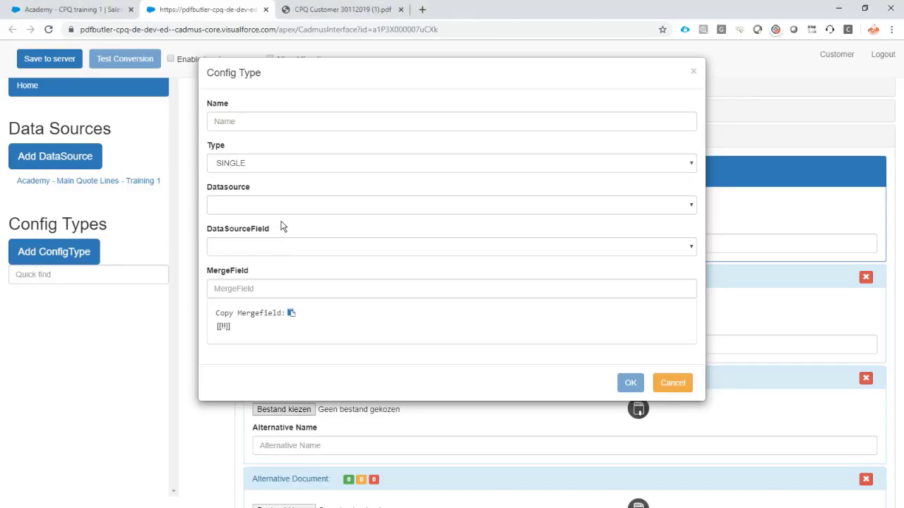
pyautogui.click(231, 120)
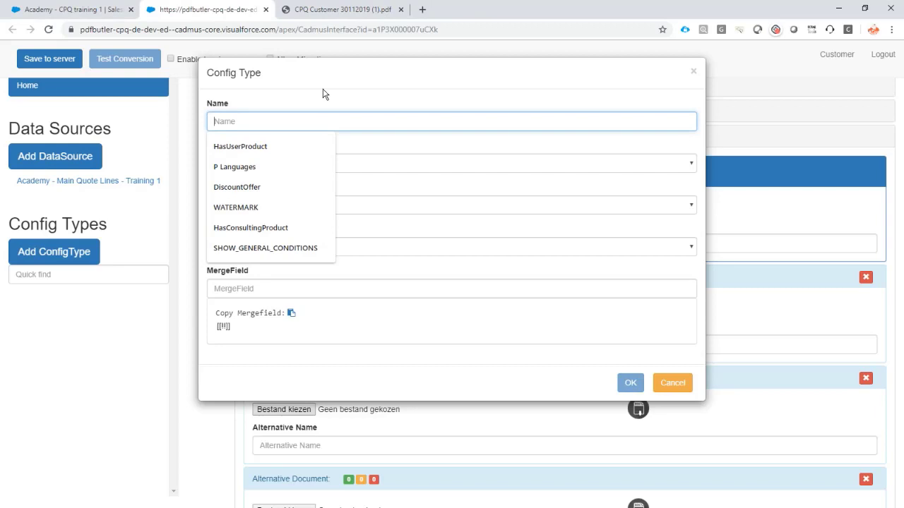
pyautogui.hotkey('ctrl', 'v')
pyautogui.write('Table')
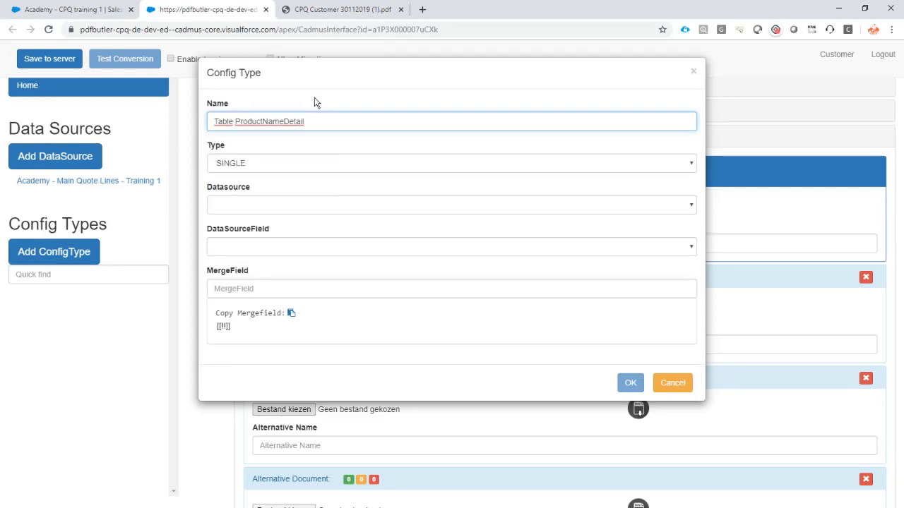
pyautogui.doubleClick(280, 126)
pyautogui.hotkey('ctrl', 'c')
# Make it a TABLE on Academy - Main Quote Lines - Training 1 with merge field ProductNameDetail and single spacing.
pyautogui.click(247, 163)
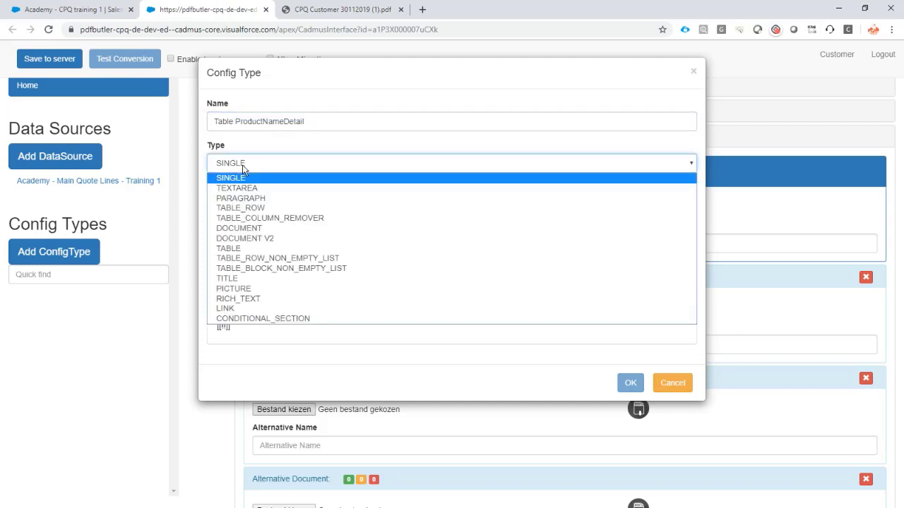
pyautogui.click(254, 248)
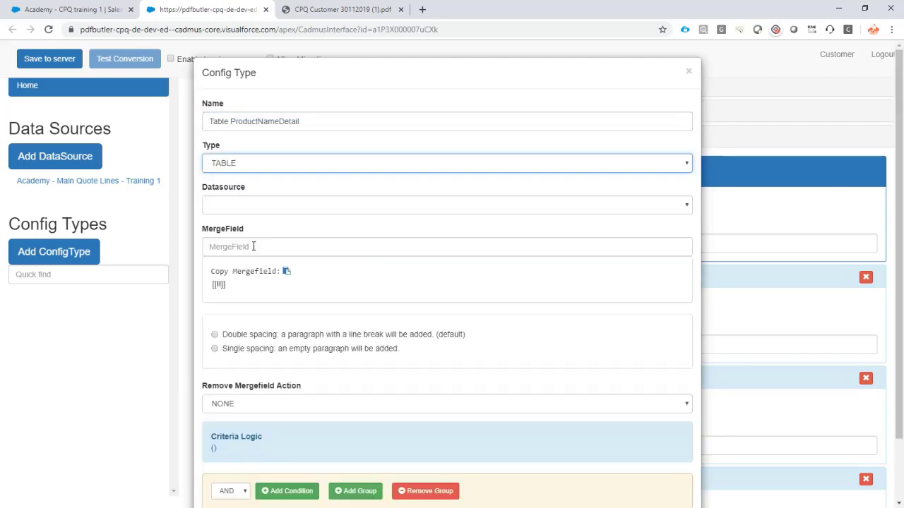
pyautogui.click(239, 204)
pyautogui.click(265, 239)
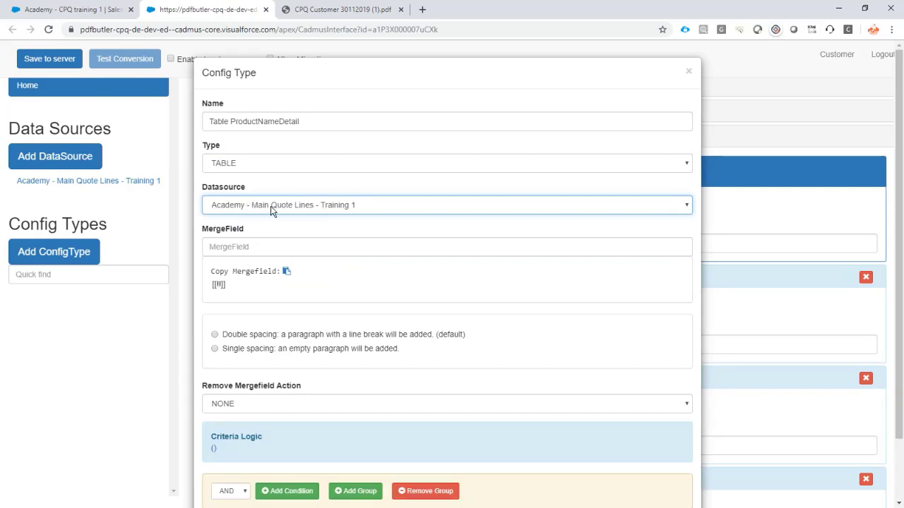
pyautogui.click(248, 246)
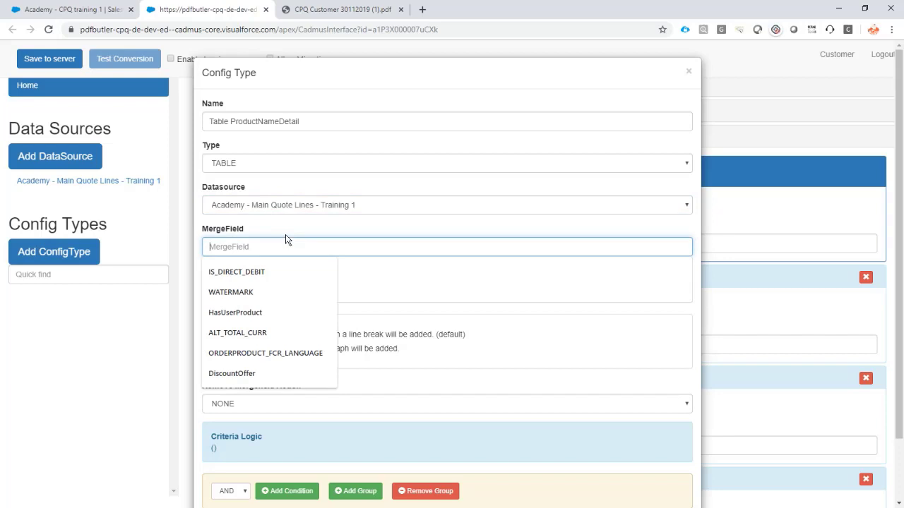
pyautogui.hotkey('ctrl', 'v')
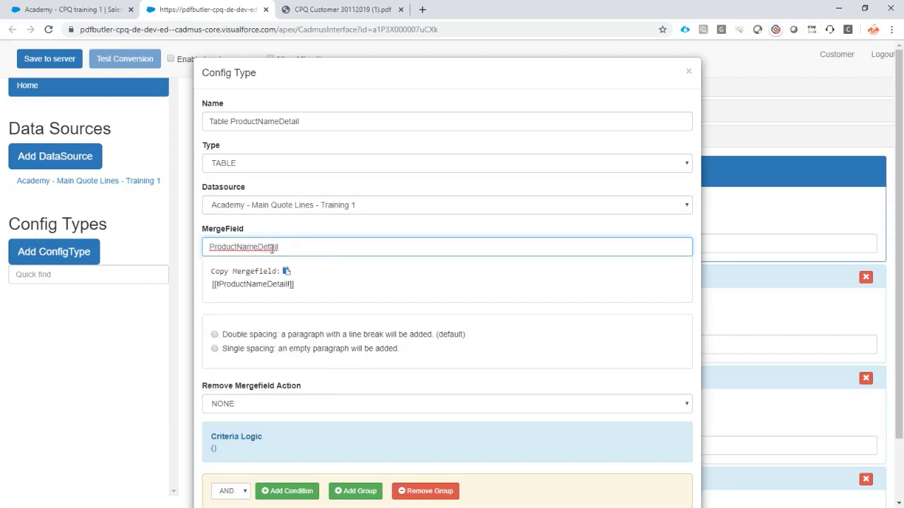
pyautogui.scroll(-1, 270, 247)
pyautogui.click(250, 293)
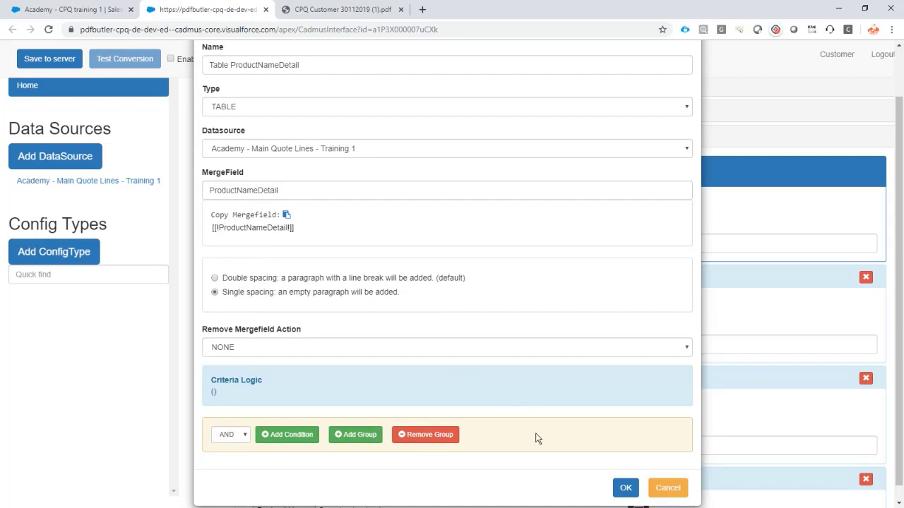
pyautogui.click(626, 487)
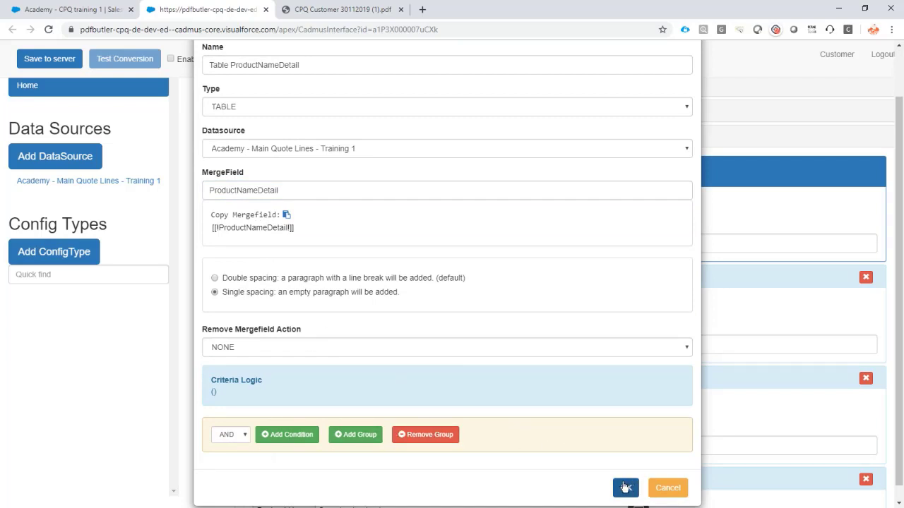
pyautogui.click(127, 301)
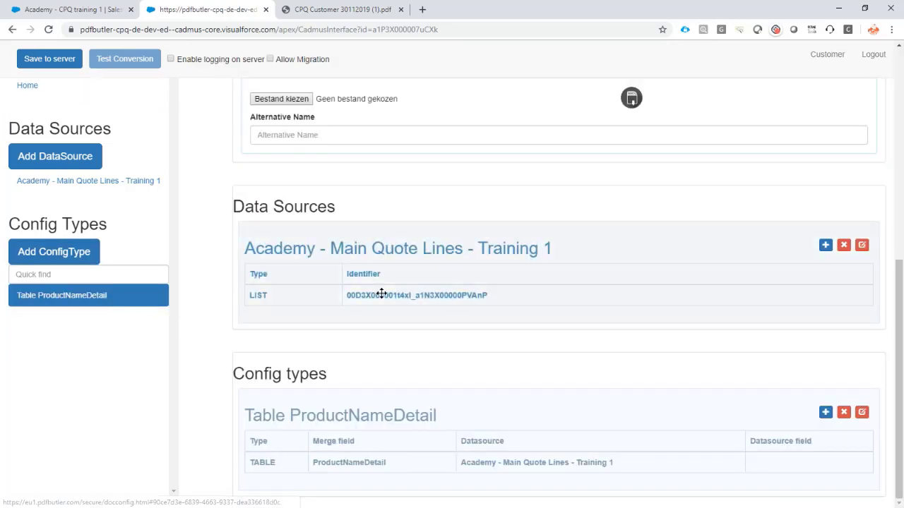
pyautogui.click(825, 413)
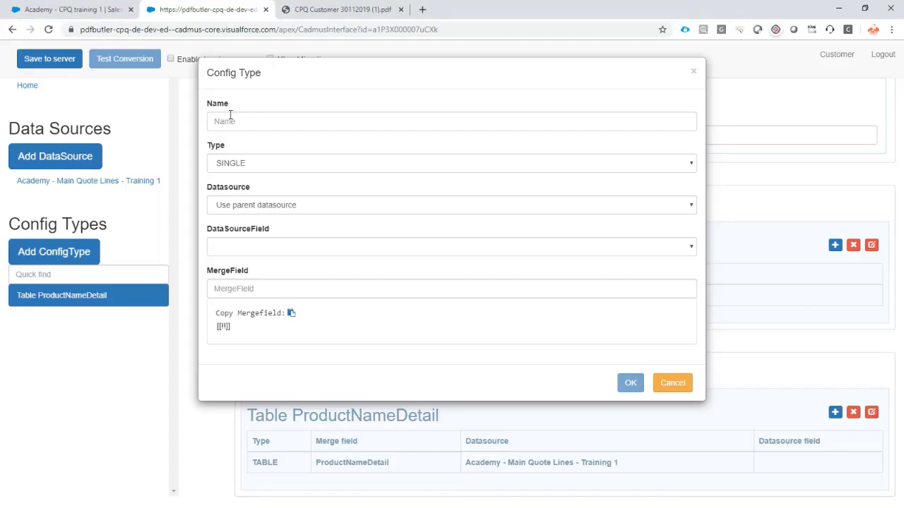
# Add child config type ProductNameDetail mapped to the product Name field, merge field ProductNameDetail.
pyautogui.click(269, 117)
pyautogui.hotkey('ctrl', 'v')
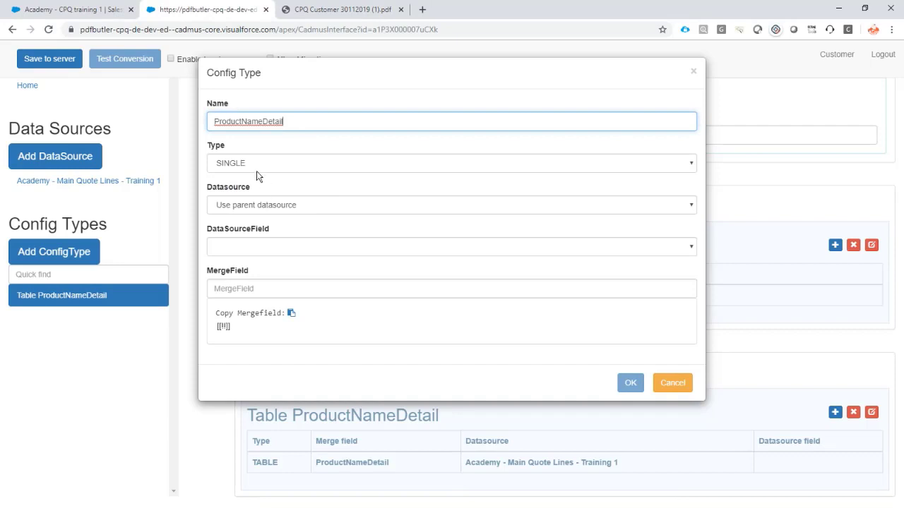
pyautogui.click(254, 244)
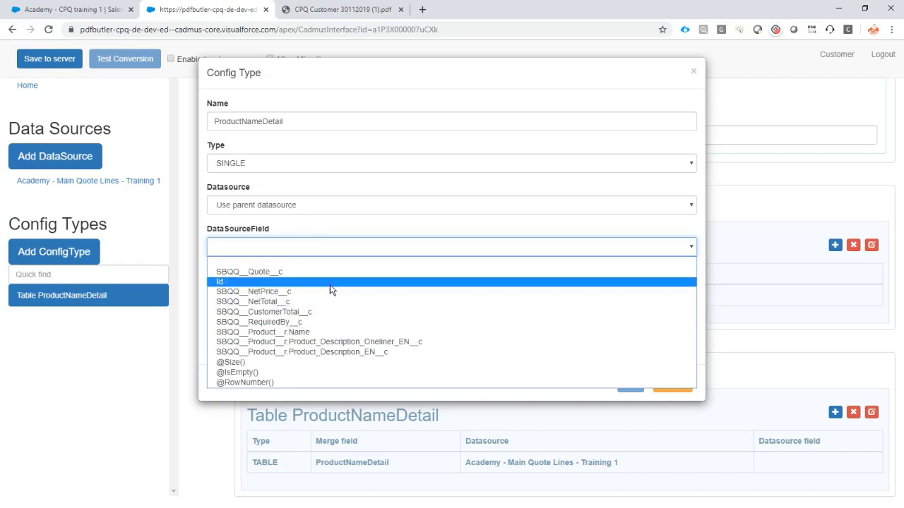
pyautogui.click(333, 332)
pyautogui.click(276, 289)
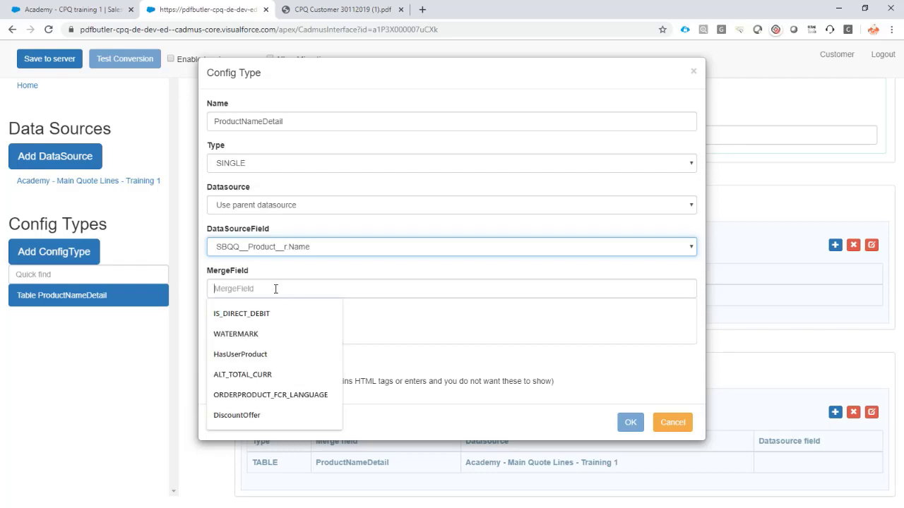
pyautogui.hotkey('ctrl', 'v')
pyautogui.click(631, 422)
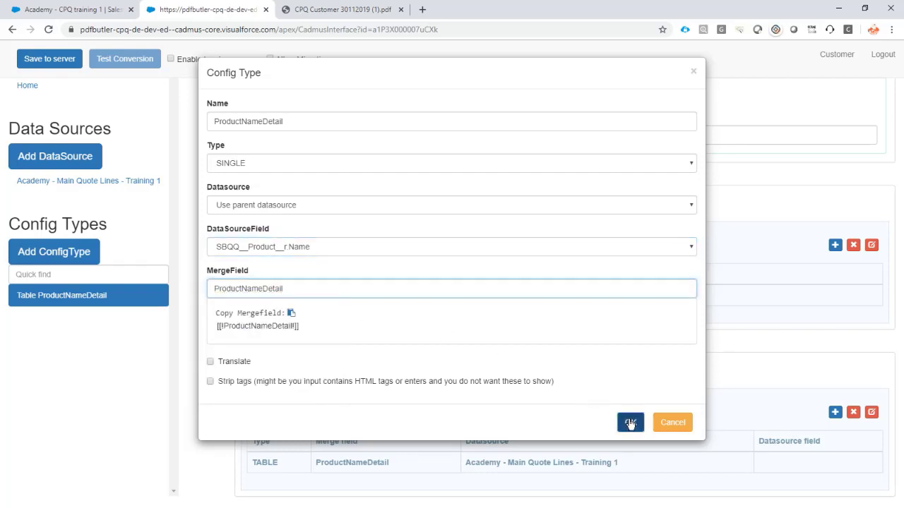
# Copy the ProductOneLiner field name from the Word template.
pyautogui.hotkey('alt', 'Tab')
pyautogui.click(347, 279)
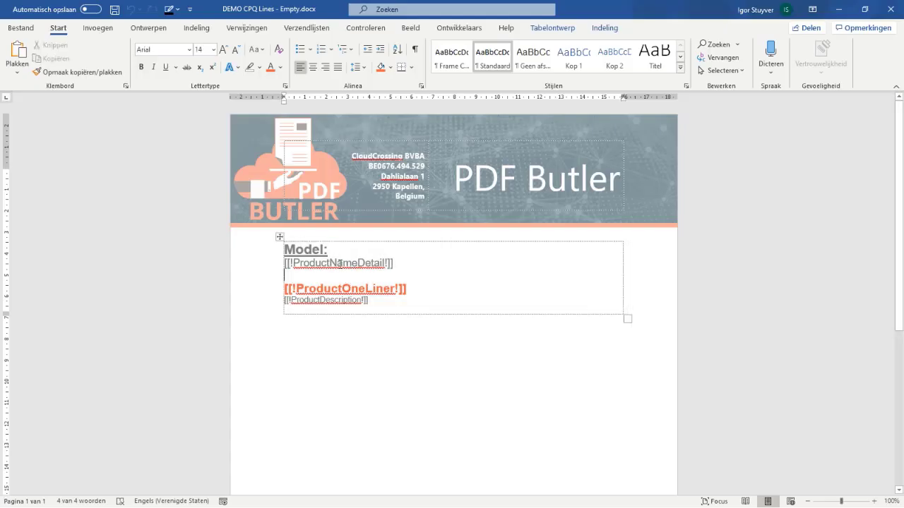
pyautogui.doubleClick(339, 263)
pyautogui.doubleClick(325, 289)
pyautogui.hotkey('ctrl', 'c')
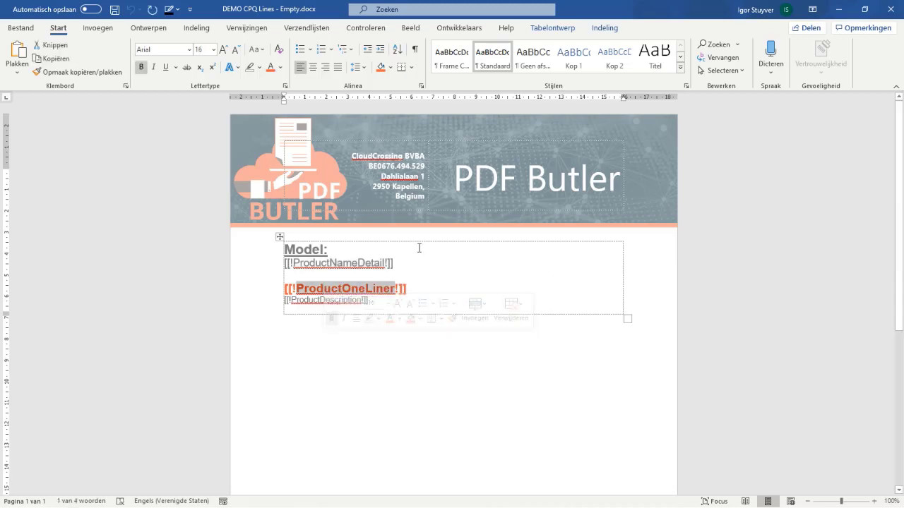
# Add child ProductOneLiner mapped to Product_Description_Oneliner_EN__c with merge field ProductOneLiner.
pyautogui.hotkey('alt', 'Tab')
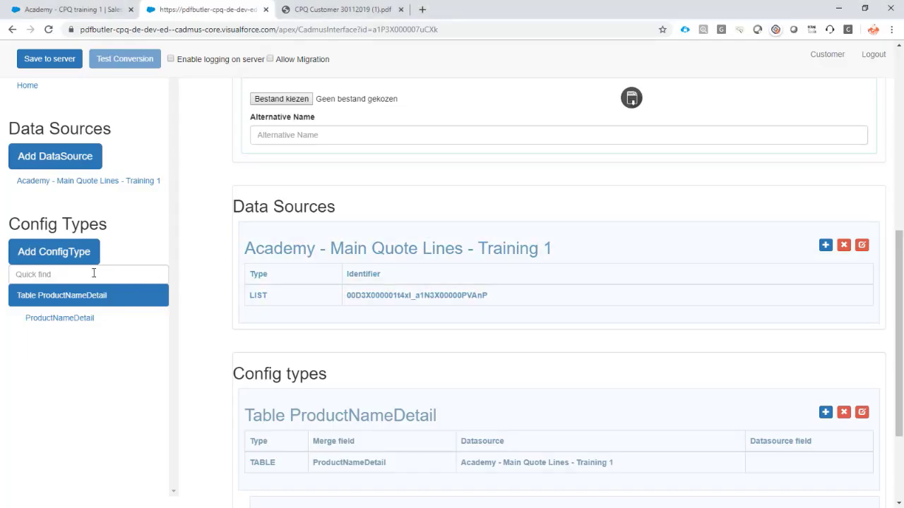
pyautogui.scroll(-2, 238, 302)
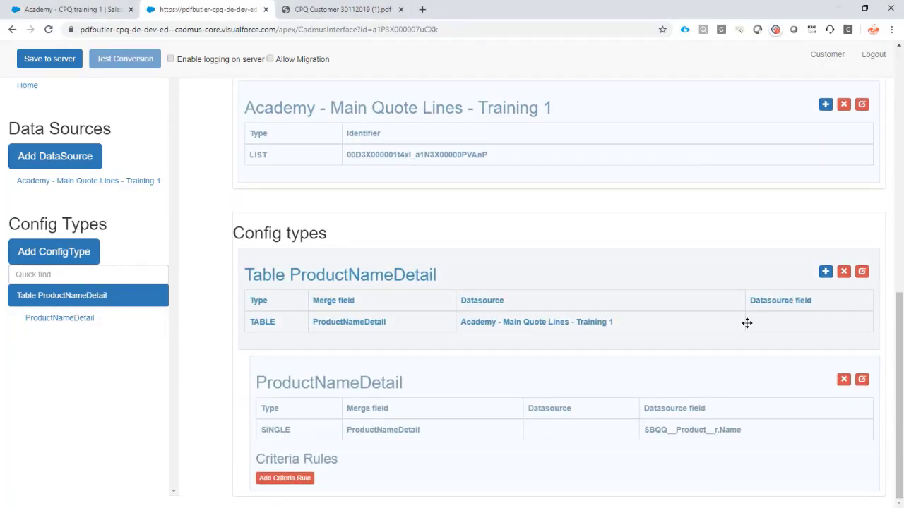
pyautogui.click(825, 272)
pyautogui.click(249, 127)
pyautogui.click(233, 204)
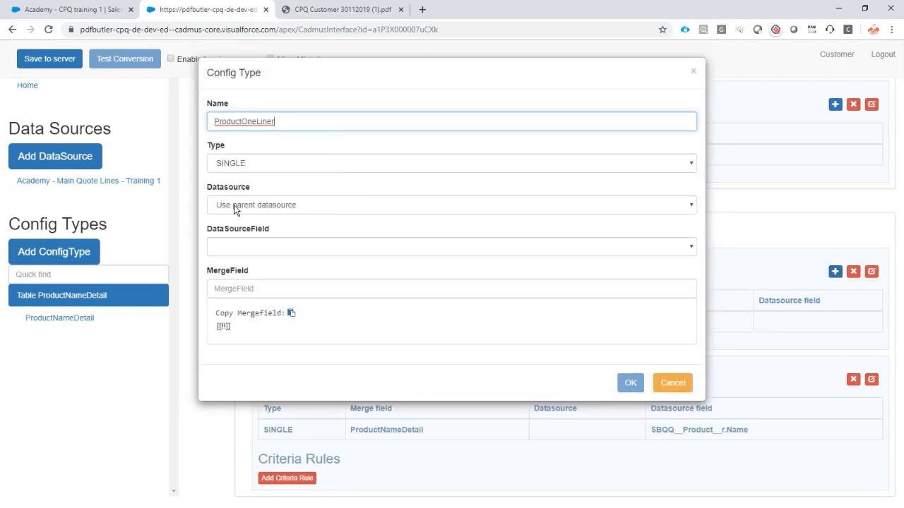
pyautogui.click(245, 247)
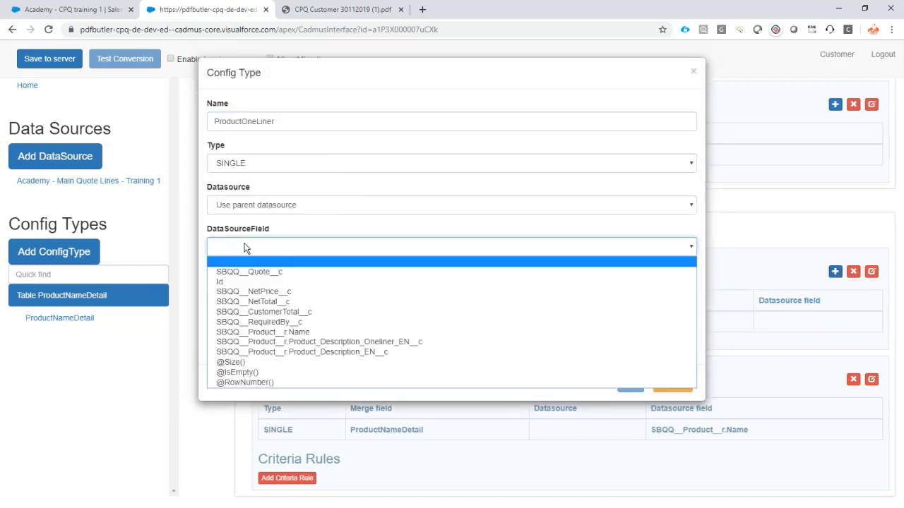
pyautogui.click(440, 342)
pyautogui.click(292, 288)
pyautogui.hotkey('ctrl', 'v')
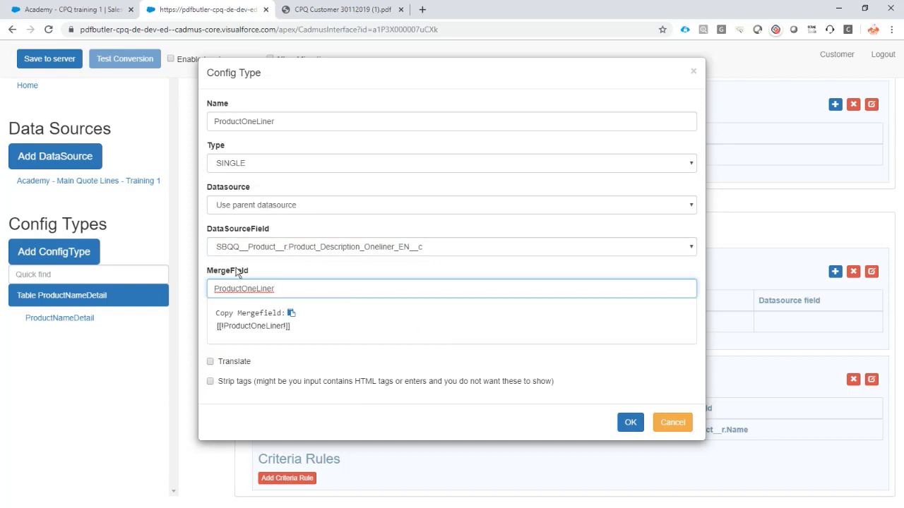
pyautogui.click(631, 423)
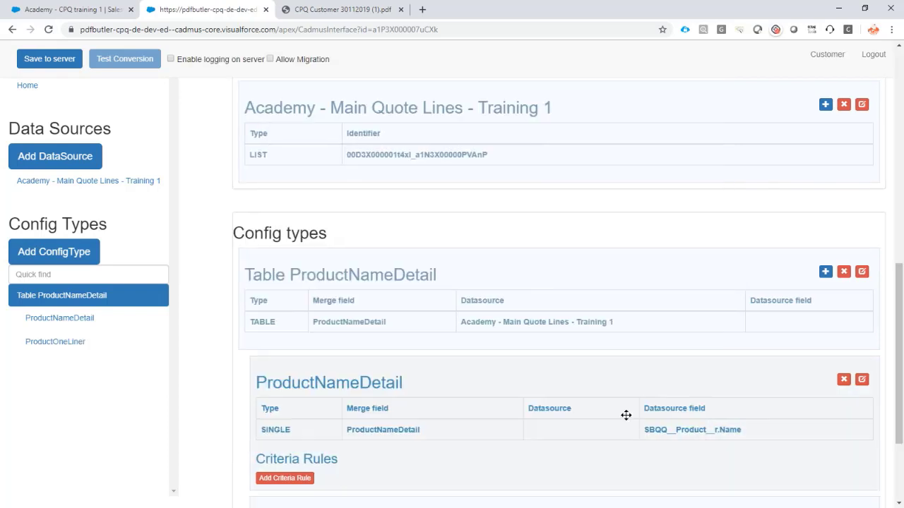
# Add child ProductDescription mapped to Product_Description_EN__c, name and merge field copied from the template.
pyautogui.click(824, 272)
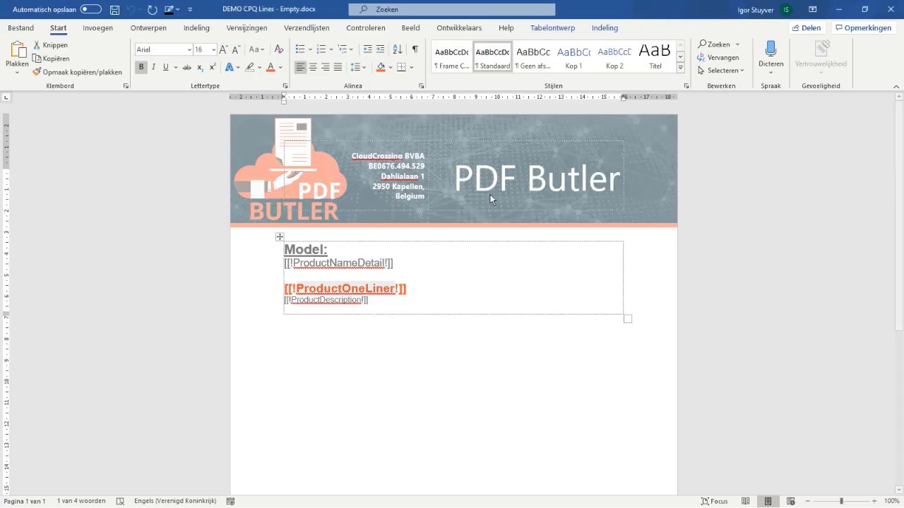
pyautogui.doubleClick(310, 291)
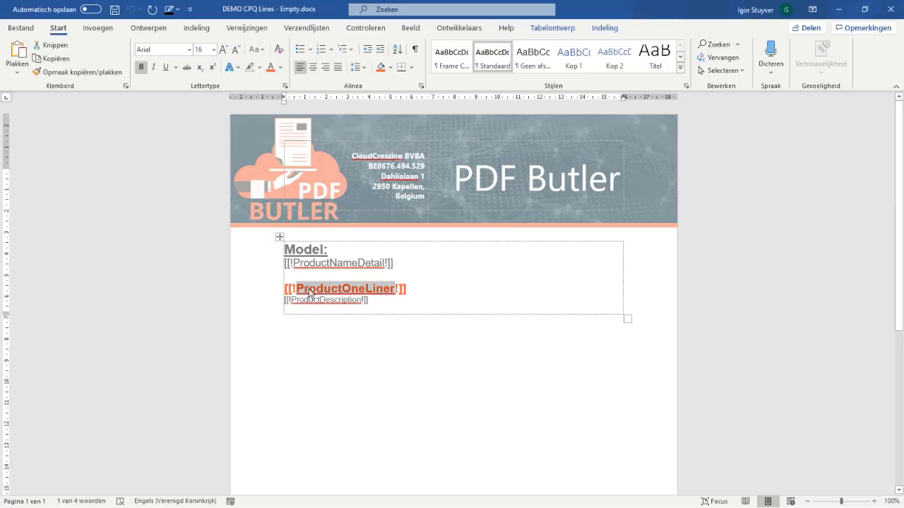
pyautogui.doubleClick(318, 300)
pyautogui.hotkey('ctrl', 'c')
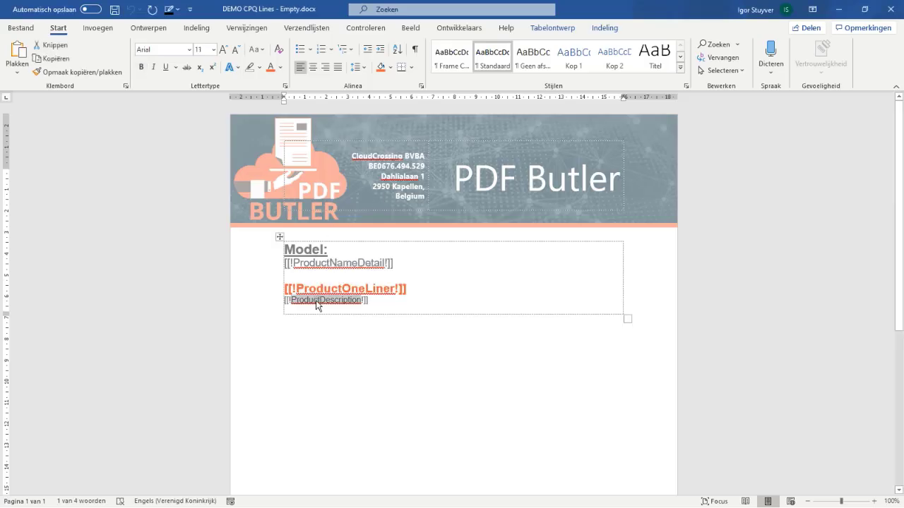
pyautogui.hotkey('alt', 'Tab')
pyautogui.click(271, 121)
pyautogui.hotkey('ctrl', 'v')
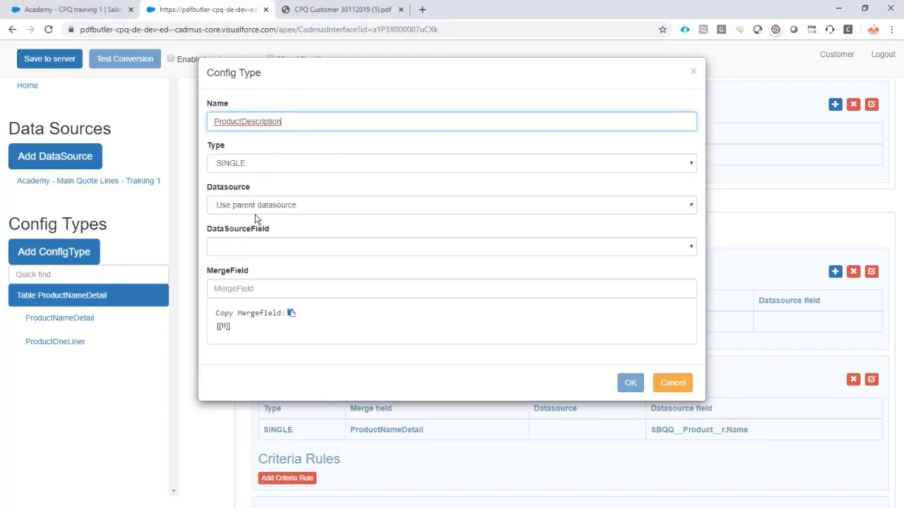
pyautogui.click(255, 245)
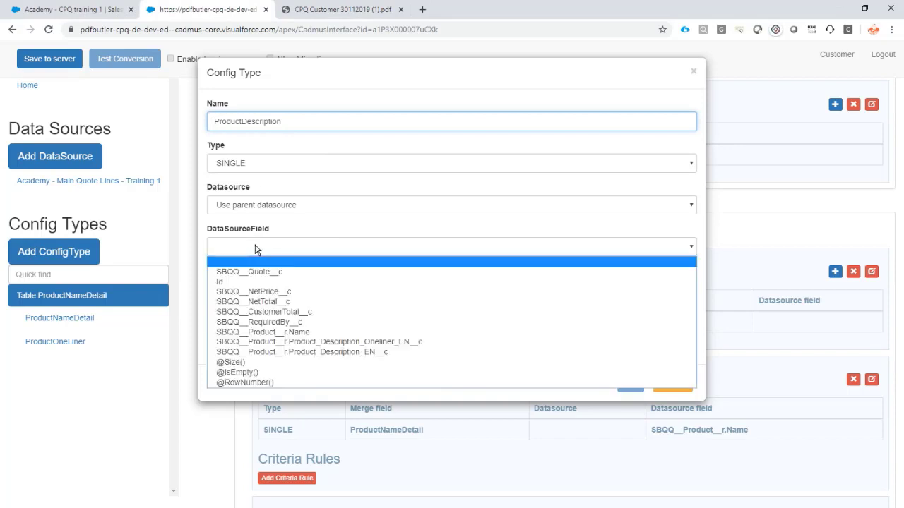
pyautogui.click(434, 353)
pyautogui.click(278, 290)
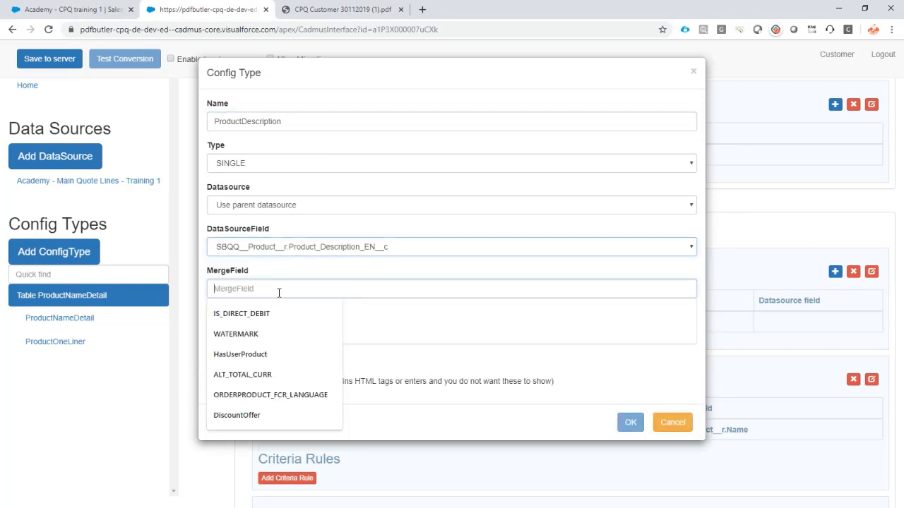
pyautogui.hotkey('ctrl', 'v')
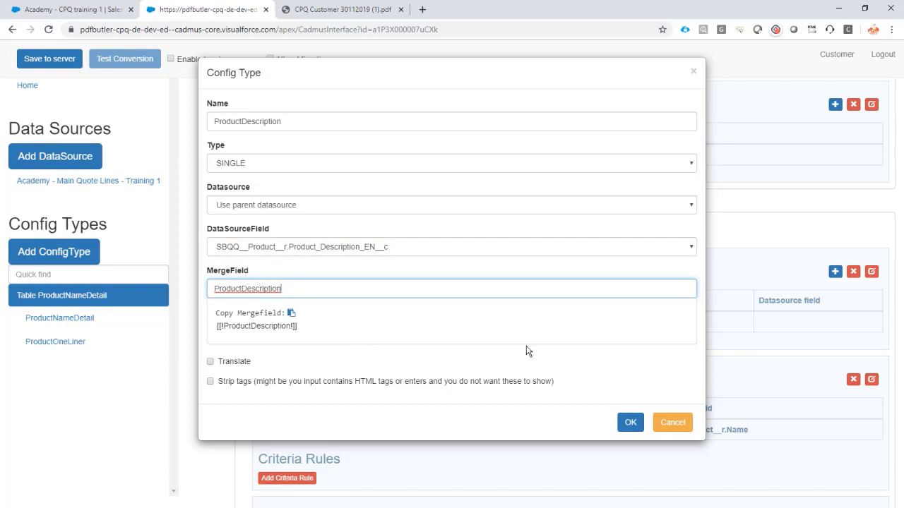
pyautogui.click(630, 423)
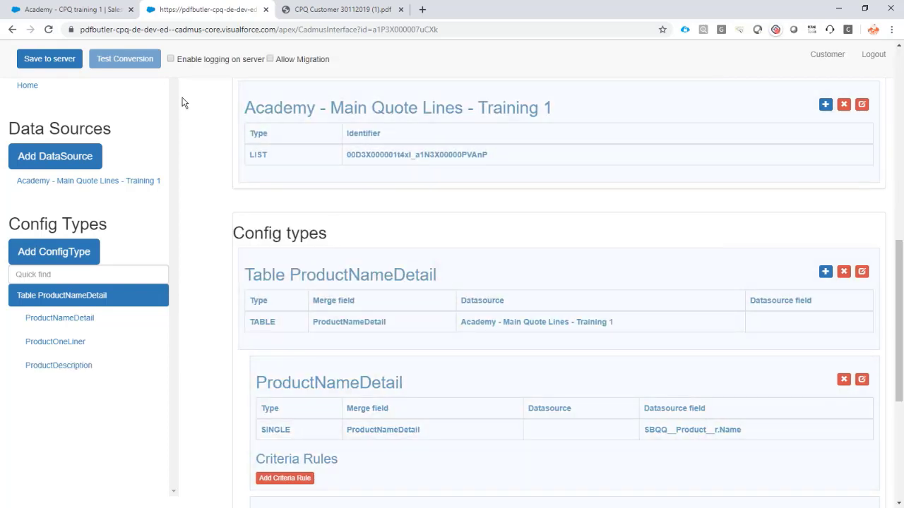
# Save the doc config to the server, copy its record ID, and edit quote Q-00006's record page.
pyautogui.click(60, 60)
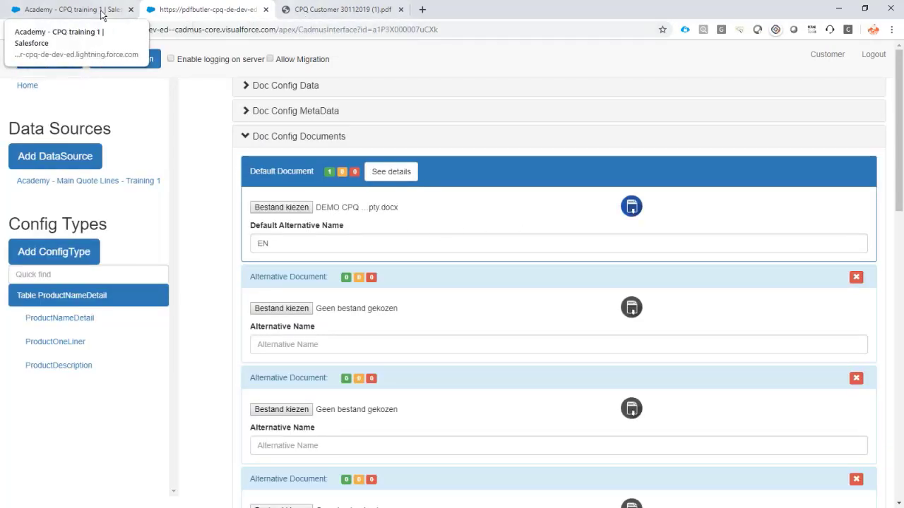
pyautogui.click(71, 9)
pyautogui.doubleClick(400, 30)
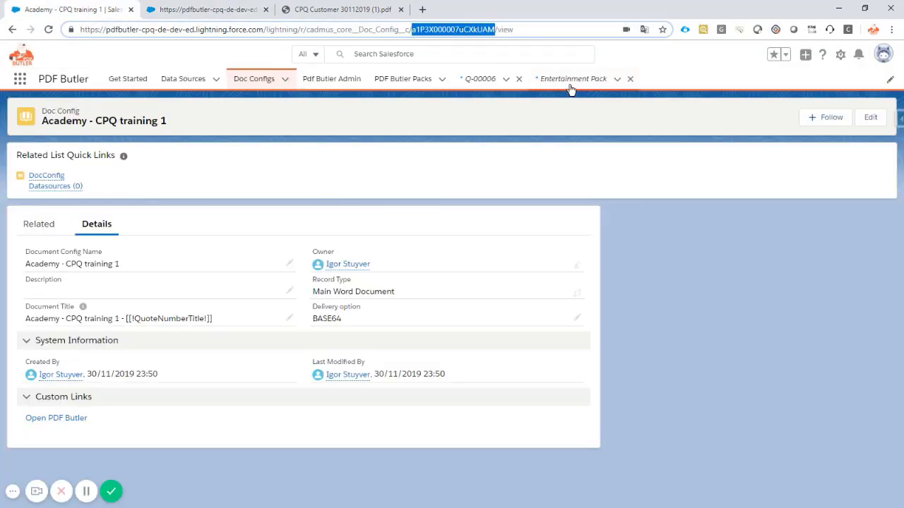
pyautogui.click(486, 81)
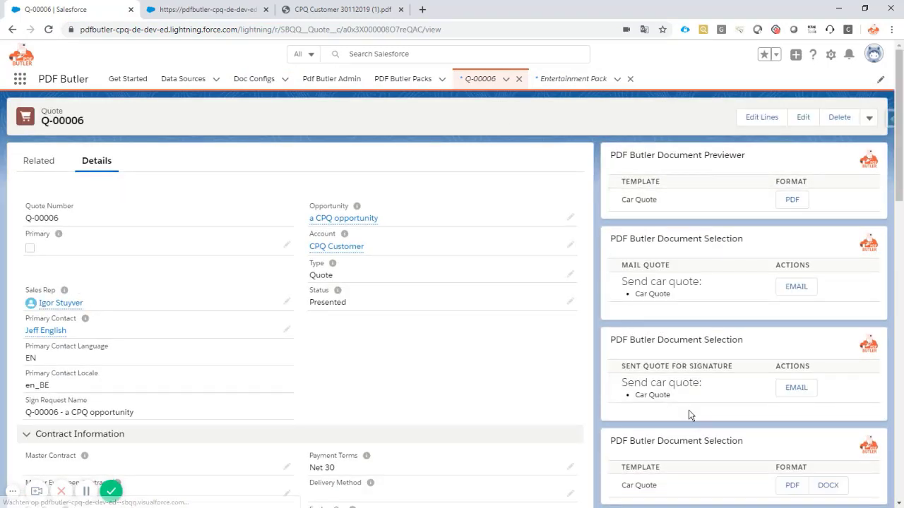
pyautogui.click(830, 55)
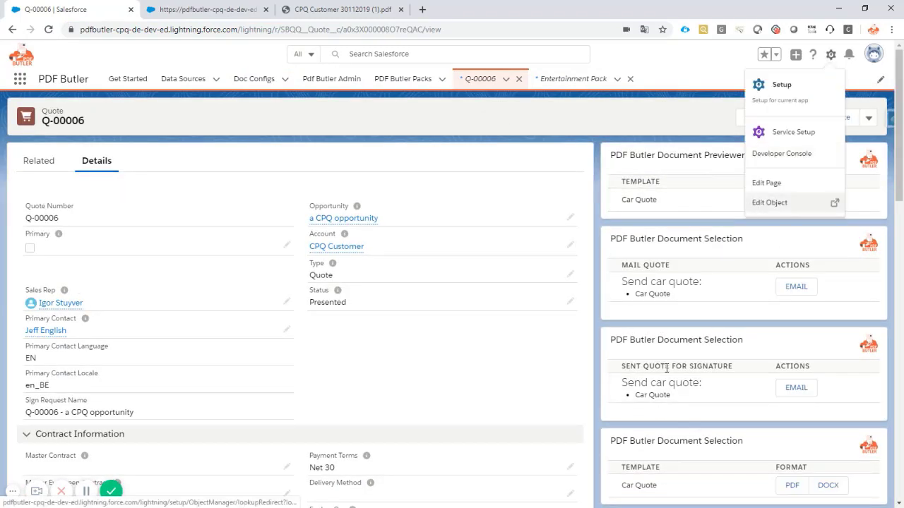
pyautogui.click(786, 182)
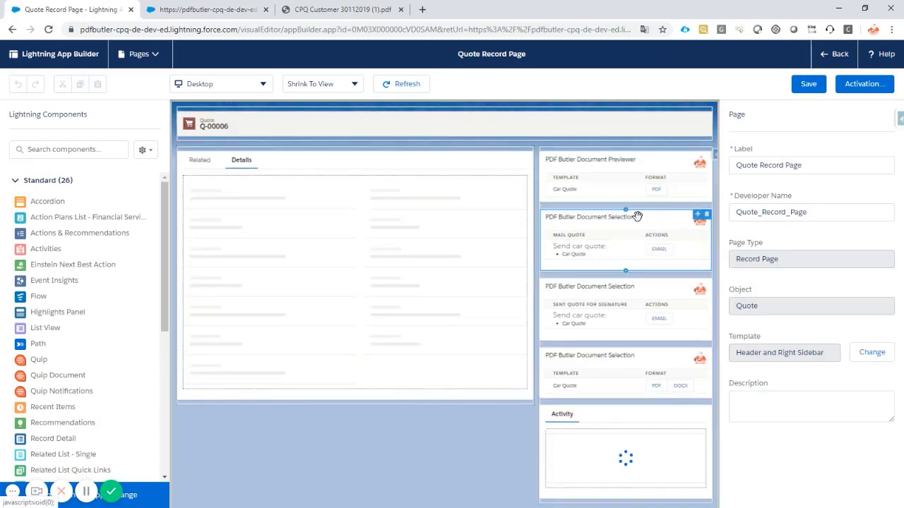
# Append ',' plus the copied Doc Config ID to the Document Selection's DocConfigs to retrieve and save.
pyautogui.click(640, 370)
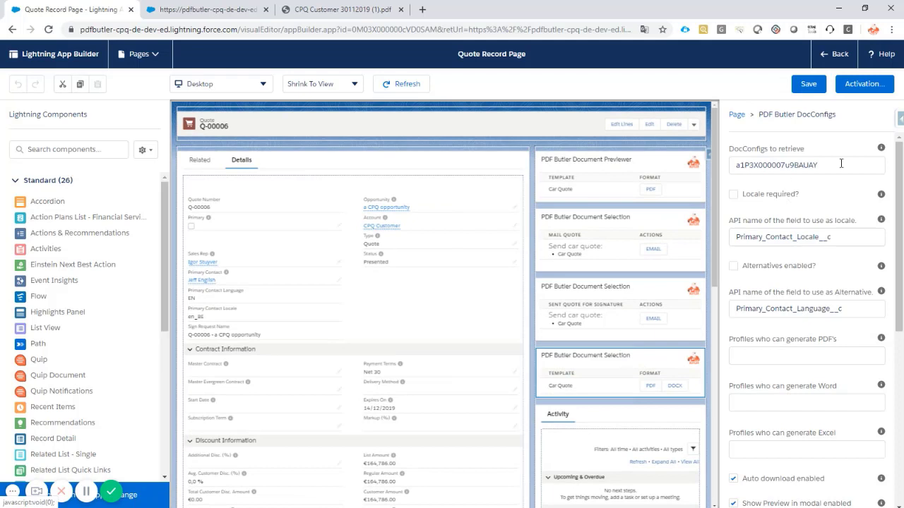
pyautogui.click(840, 163)
pyautogui.write(',')
pyautogui.write('a1P3X000007ICXkUAM')
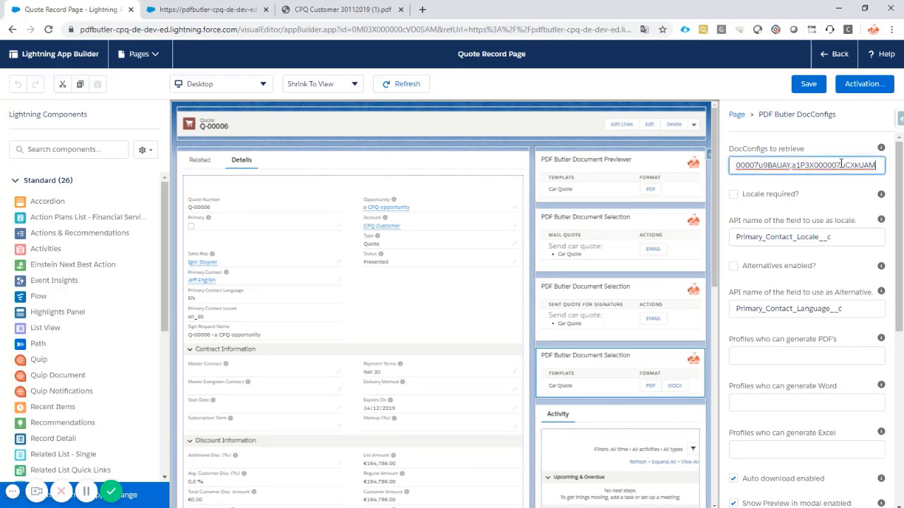
pyautogui.click(808, 86)
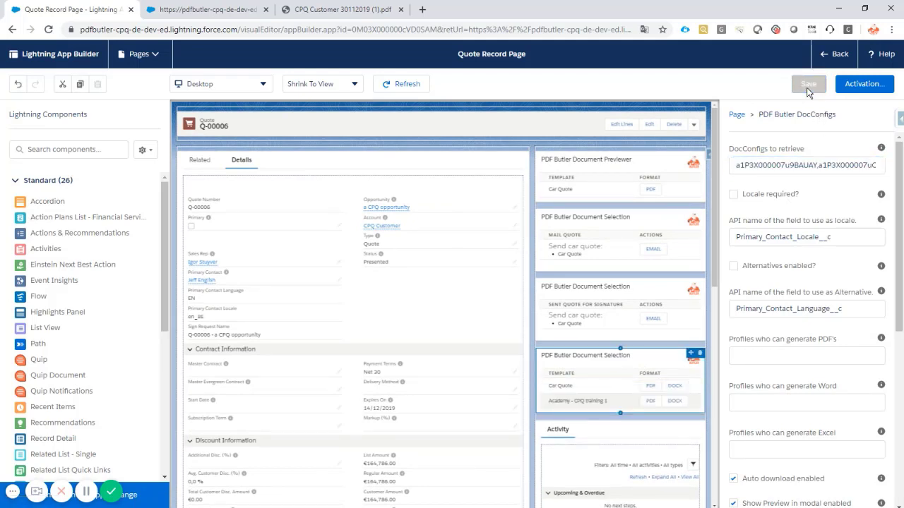
pyautogui.click(835, 54)
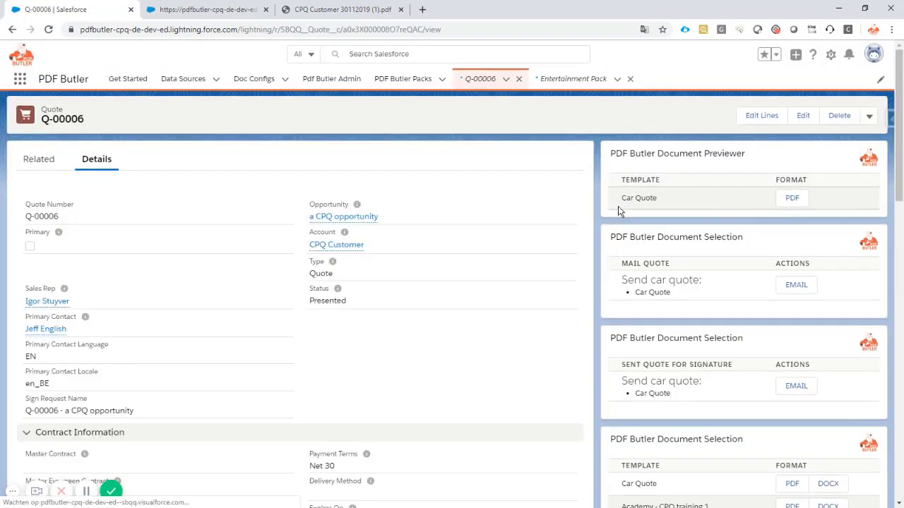
# Generate the Academy - CPQ training 1 PDF and review the Rendaul Cleo and Rendaul Magene entries.
pyautogui.scroll(-2, 625, 360)
pyautogui.click(793, 395)
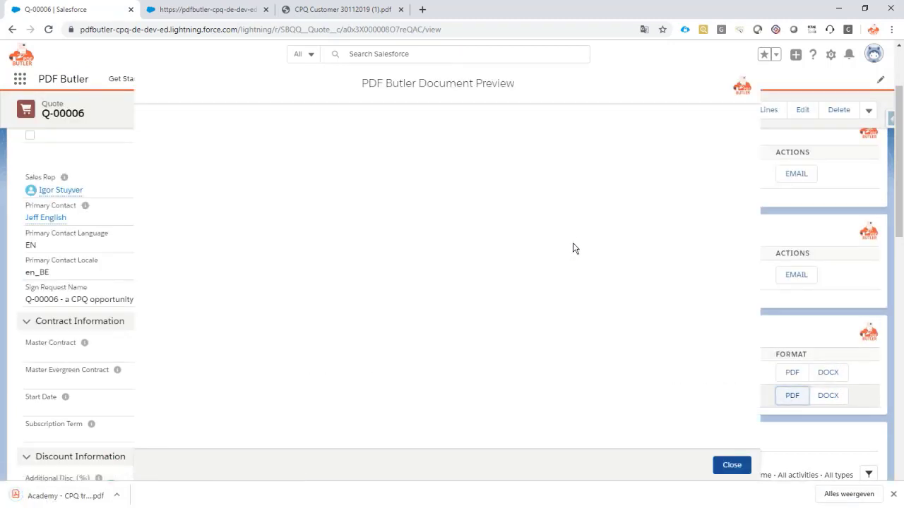
pyautogui.scroll(-2, 561, 228)
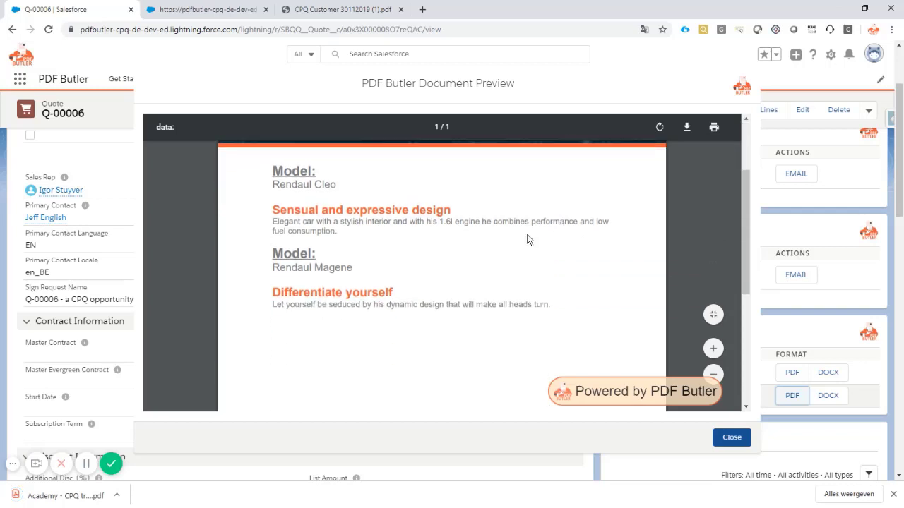
pyautogui.moveTo(271, 169); pyautogui.dragTo(342, 235)
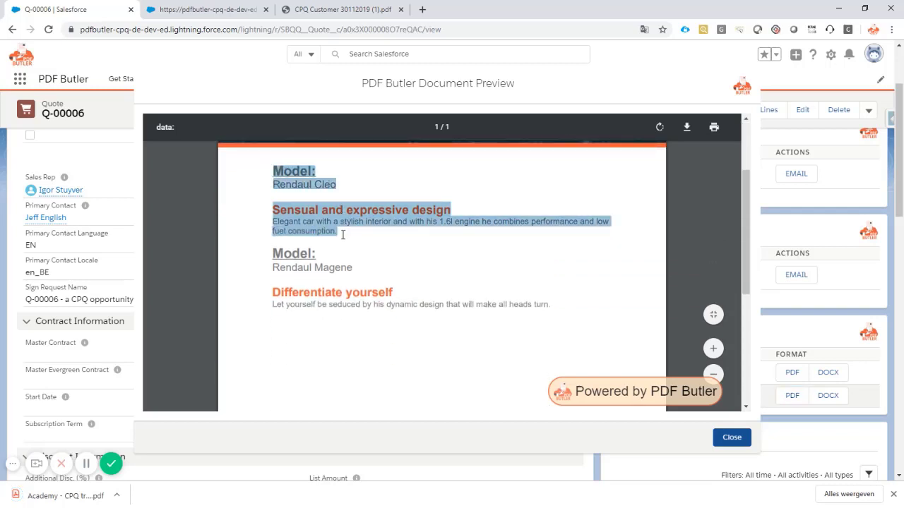
pyautogui.moveTo(273, 252); pyautogui.dragTo(569, 305)
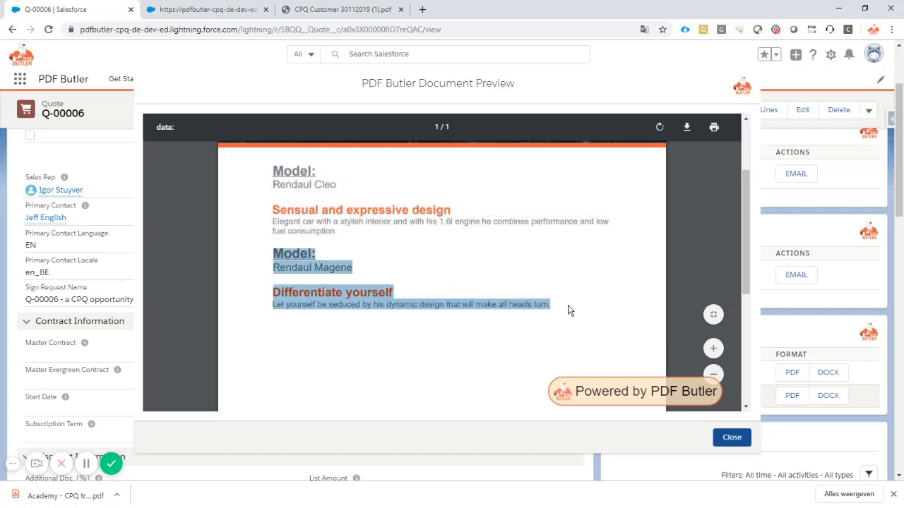